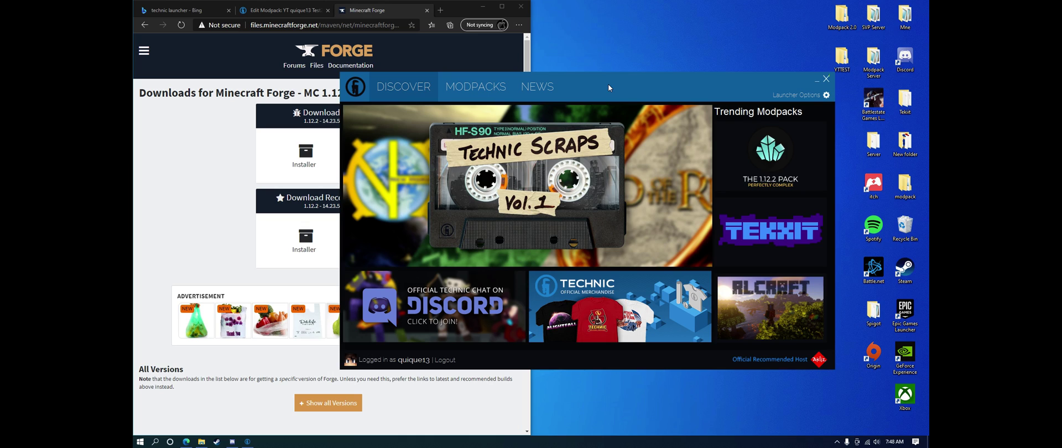
Open the Spicy Vanilla Plus (version 1.07) modpack page on the Technic website from the Modpacks list
{"action": "left_click", "coordinate": [499, 94]}
{"action": "left_click", "coordinate": [400, 261]}
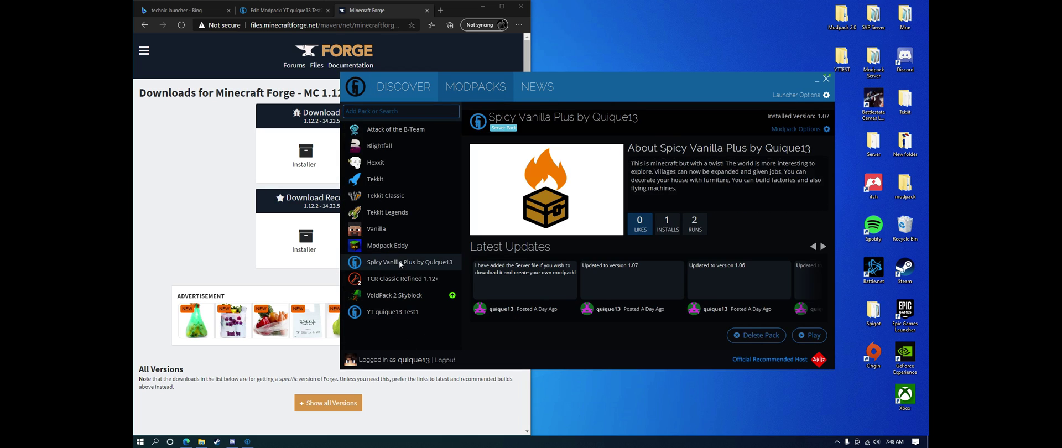
{"action": "left_click", "coordinate": [582, 219]}
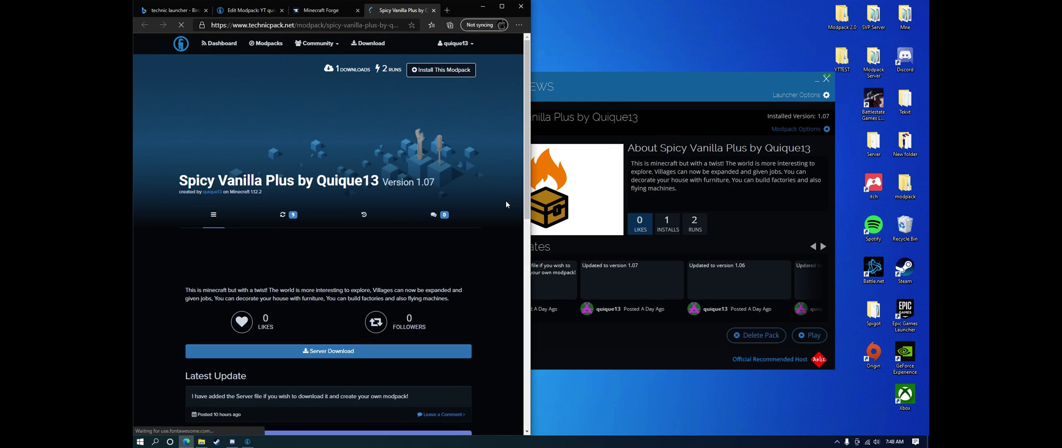
{"action": "scroll", "coordinate": [491, 220], "scroll_direction": "down", "scroll_amount": 3}
{"action": "scroll", "coordinate": [490, 220], "scroll_direction": "down", "scroll_amount": 1}
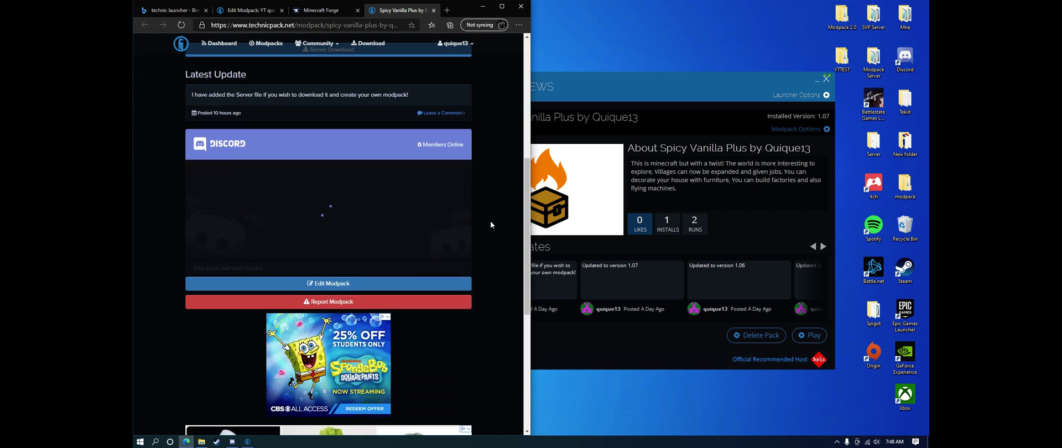
{"action": "scroll", "coordinate": [490, 221], "scroll_direction": "up", "scroll_amount": 2}
{"action": "left_click", "coordinate": [329, 171]}
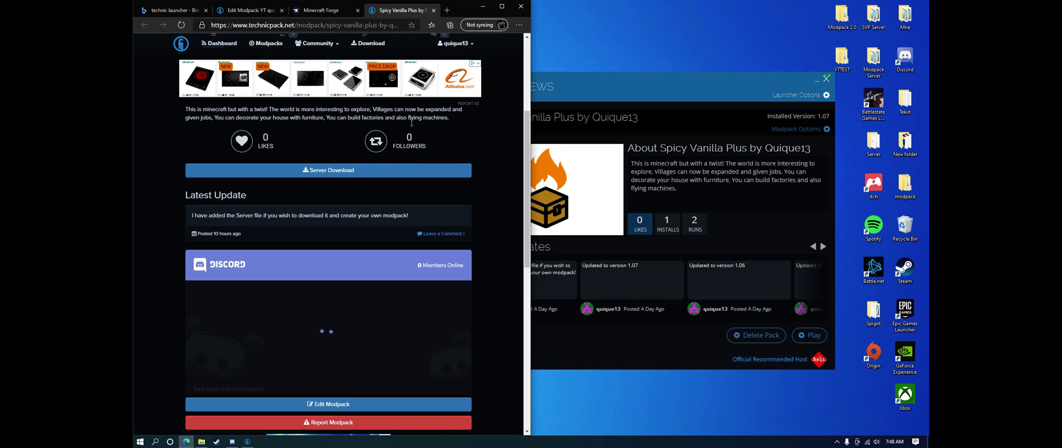
{"action": "left_click", "coordinate": [434, 11]}
Browse the Modpack Eddy, Spicy Vanilla Plus and YT quique13 Test1 pack details in the launcher library
{"action": "left_click", "coordinate": [557, 86]}
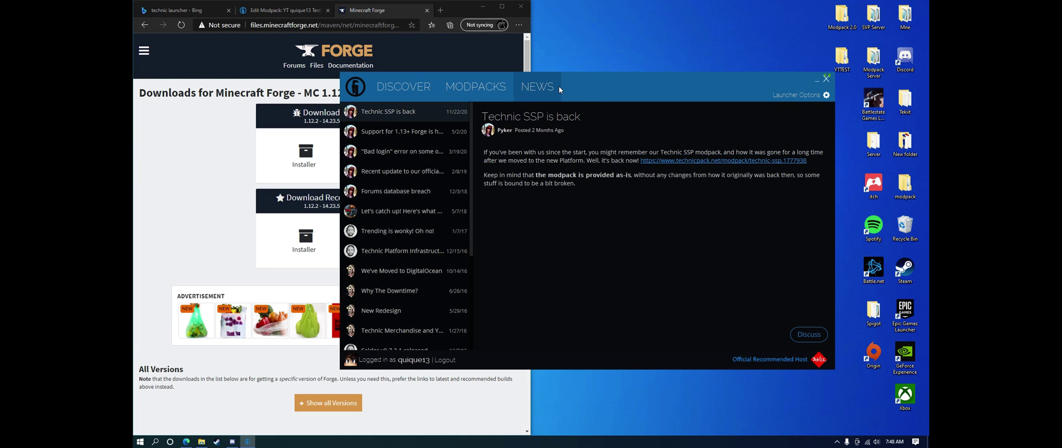
{"action": "left_click", "coordinate": [451, 94]}
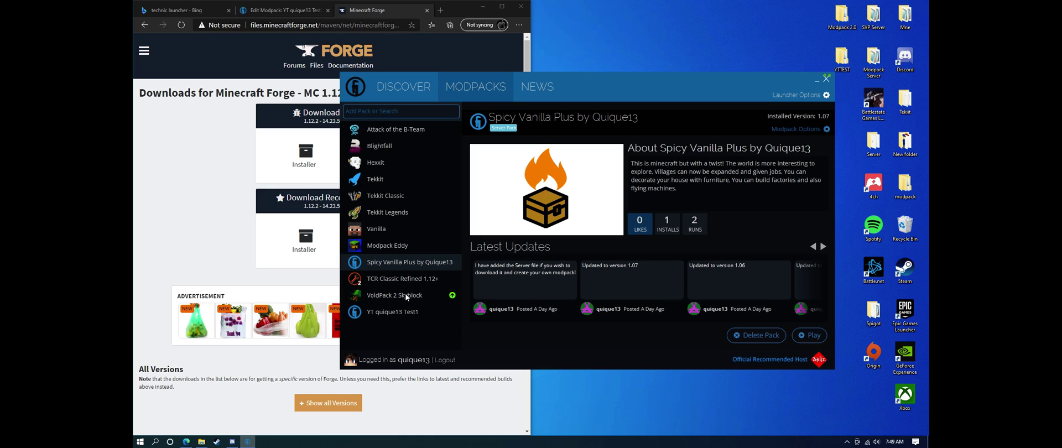
{"action": "left_click", "coordinate": [391, 244]}
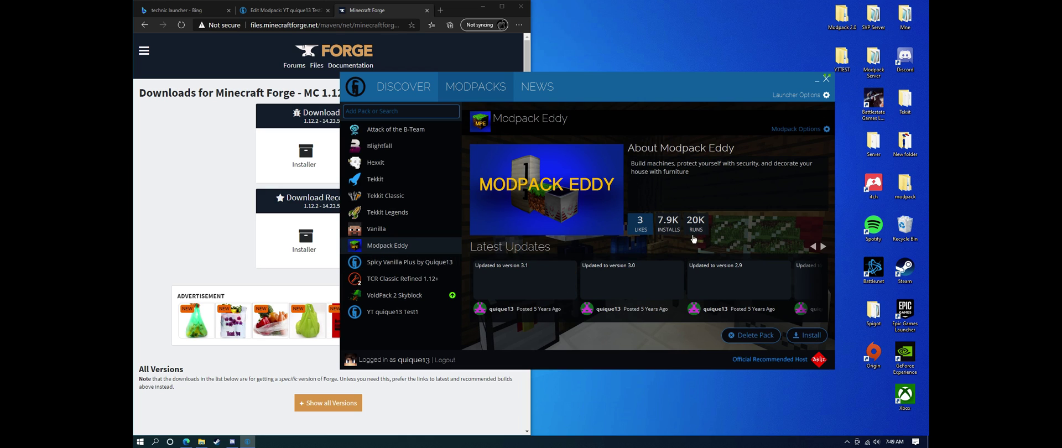
{"action": "left_click", "coordinate": [378, 267]}
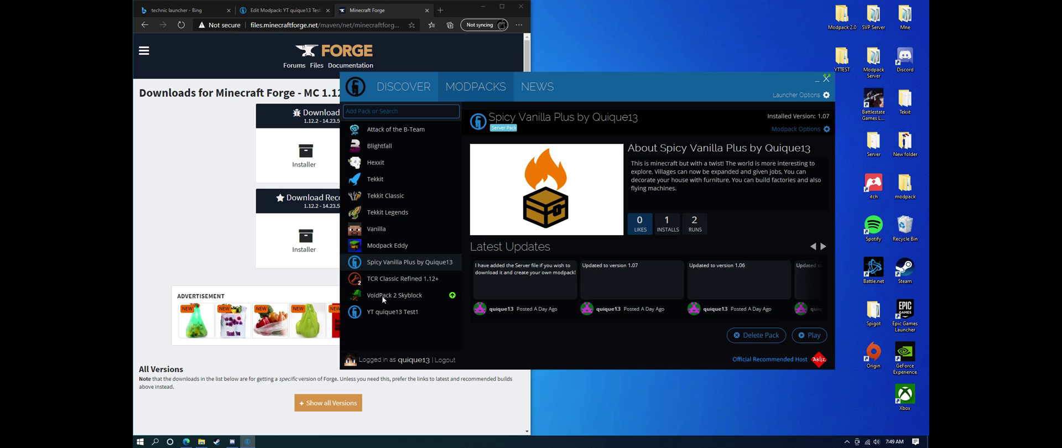
{"action": "left_click", "coordinate": [380, 313]}
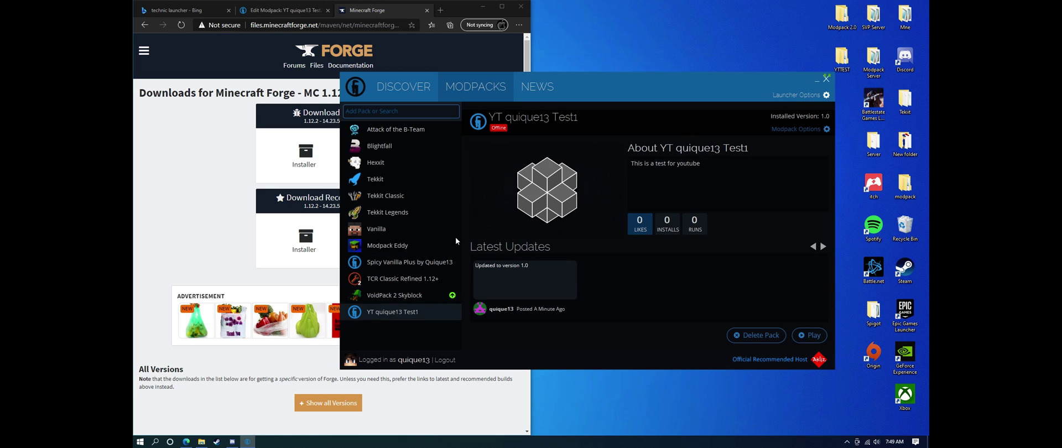
{"action": "left_click", "coordinate": [421, 111]}
Search for 'YT quique13' and install the YT quique13 Test2 modpack
{"action": "mouse_move", "coordinate": [489, 117]}
{"action": "left_mouse_down"}
{"action": "mouse_move", "coordinate": [591, 124]}
{"action": "mouse_move", "coordinate": [480, 107]}
{"action": "left_mouse_up"}
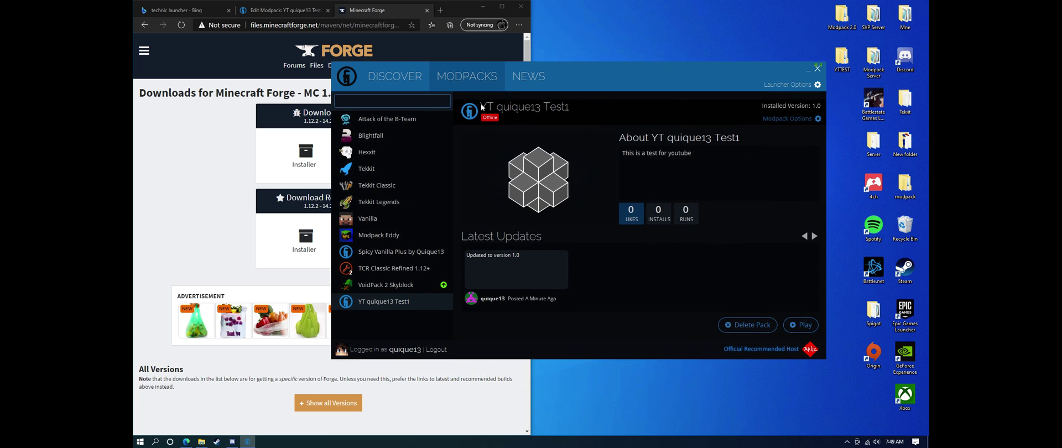
{"action": "type", "text": "YT q"}
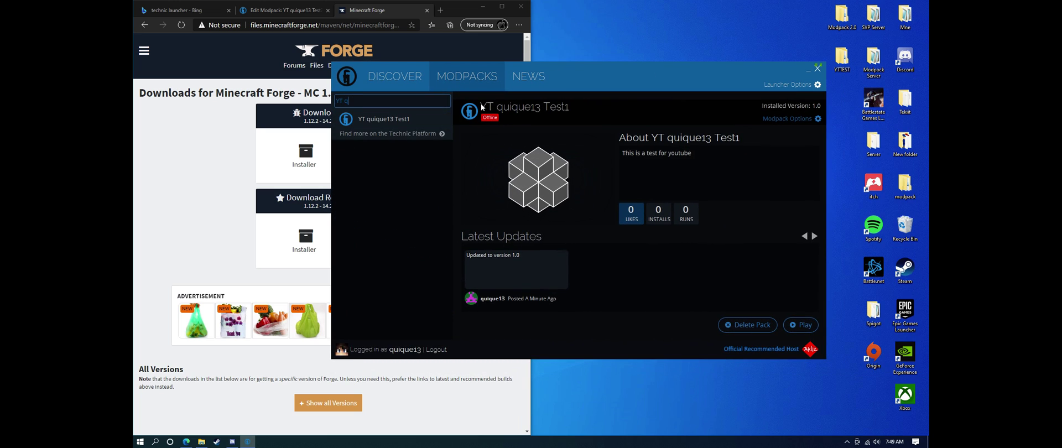
{"action": "type", "text": "uique13"}
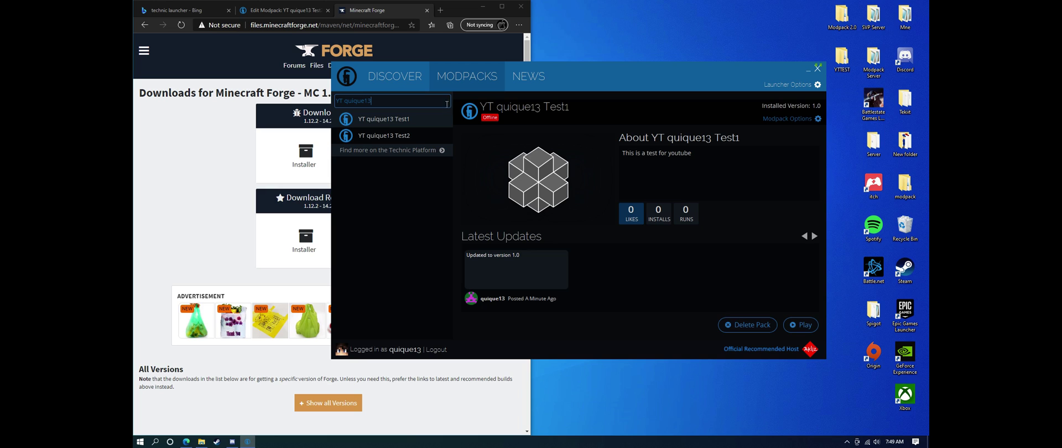
{"action": "left_click", "coordinate": [391, 136]}
{"action": "left_click", "coordinate": [794, 328]}
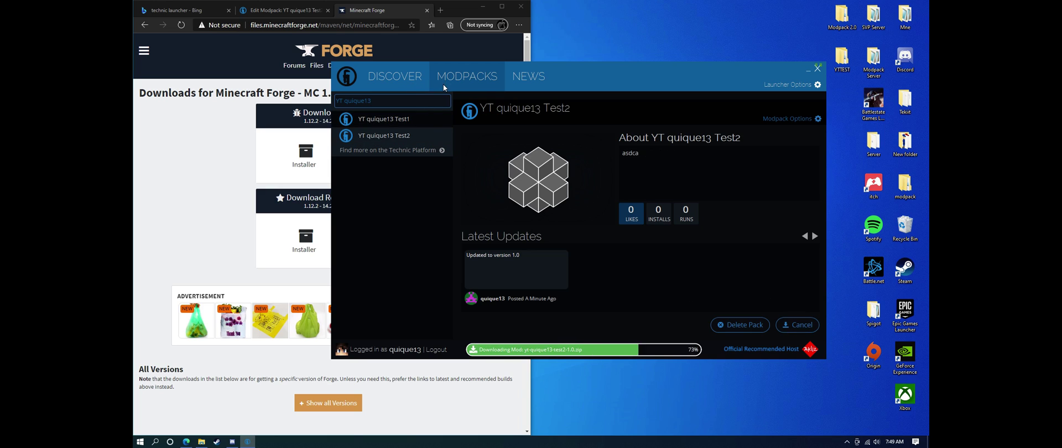
Reposition the launcher window and launch the Test2 modpack in Minecraft
{"action": "left_click_drag", "start_coordinate": [621, 75], "coordinate": [575, 105]}
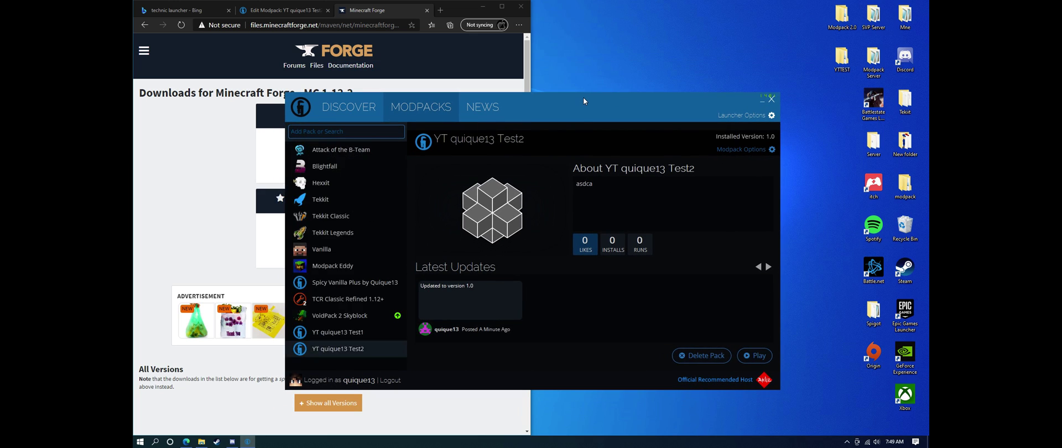
{"action": "left_click_drag", "start_coordinate": [583, 101], "coordinate": [595, 84]}
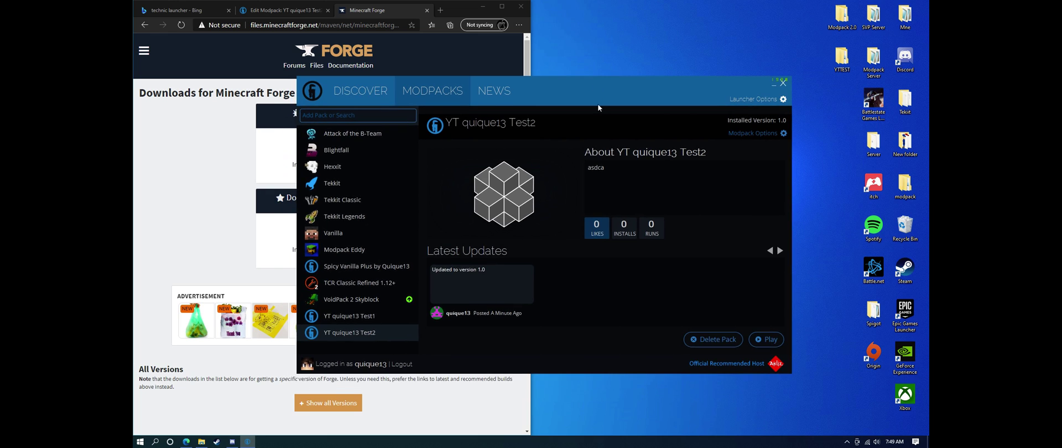
{"action": "left_click", "coordinate": [771, 340]}
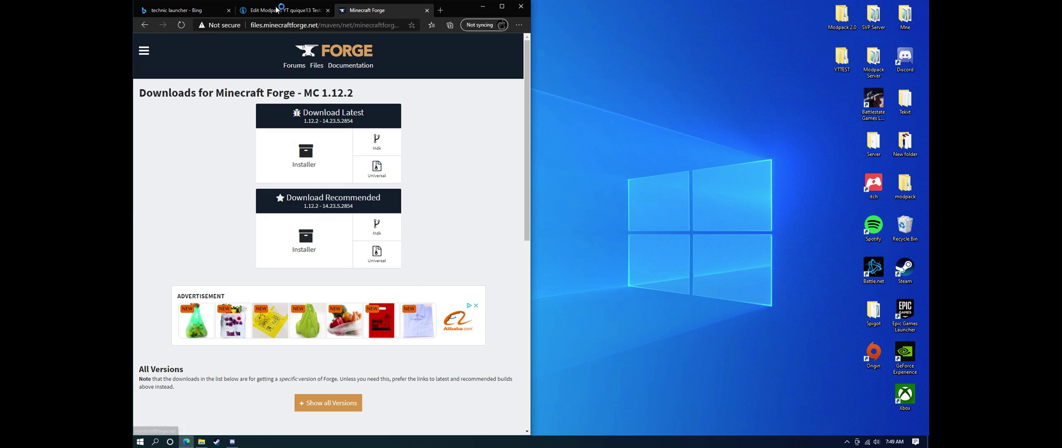
Close the Bing search tab in Edge while Minecraft 1.12.2 loads
{"action": "left_click", "coordinate": [214, 12]}
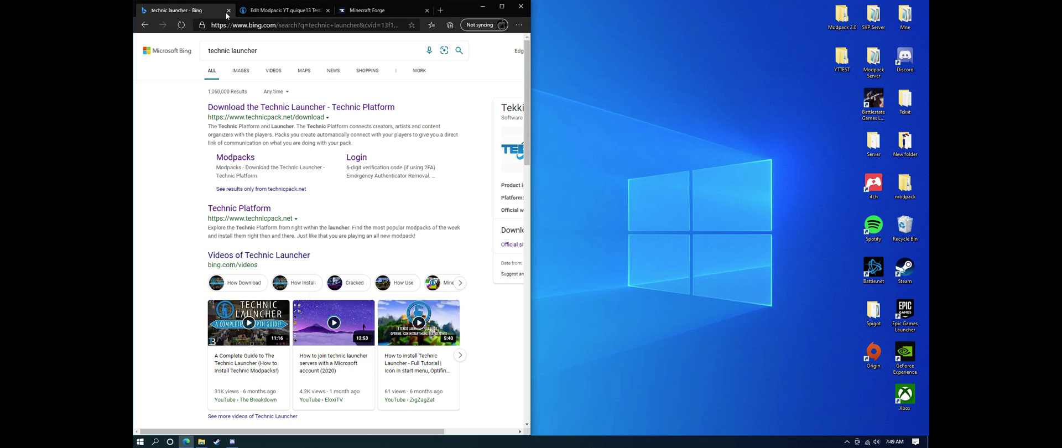
{"action": "left_click", "coordinate": [228, 10]}
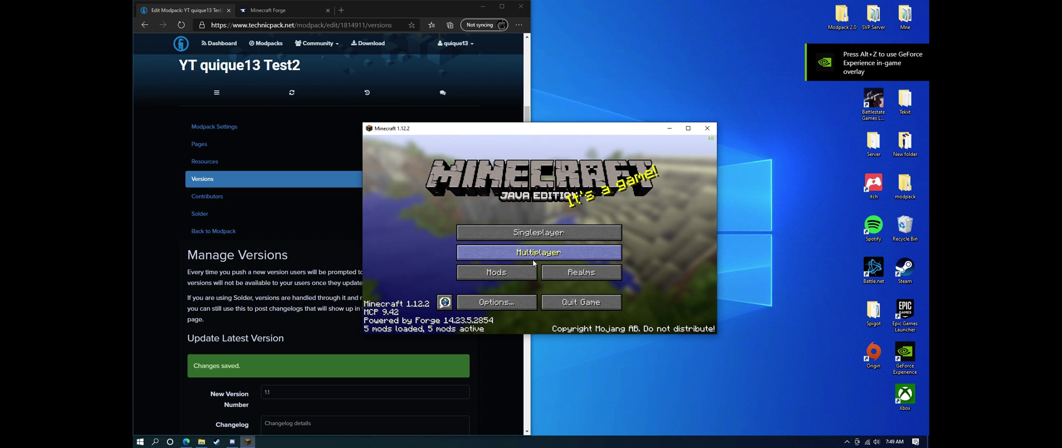
Create and load a new singleplayer world in Creative game mode
{"action": "left_click", "coordinate": [533, 234]}
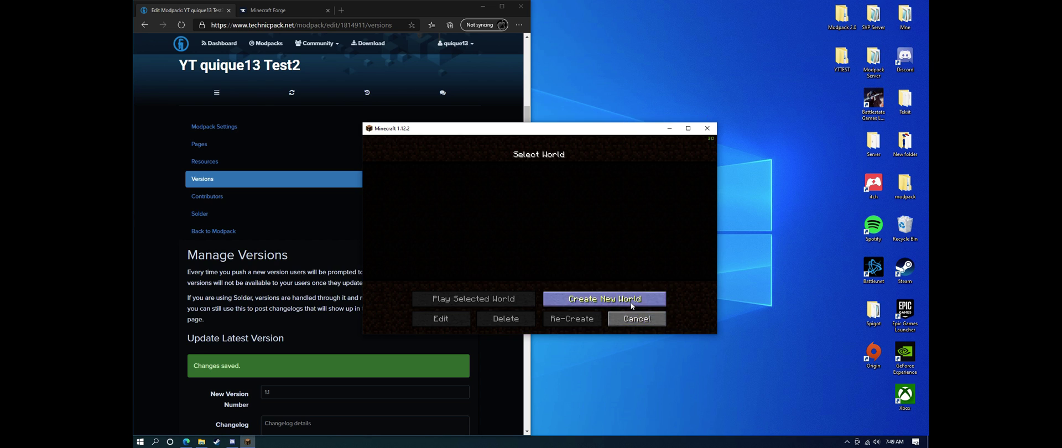
{"action": "left_click", "coordinate": [604, 302]}
{"action": "left_click", "coordinate": [528, 236]}
{"action": "left_click", "coordinate": [529, 236]}
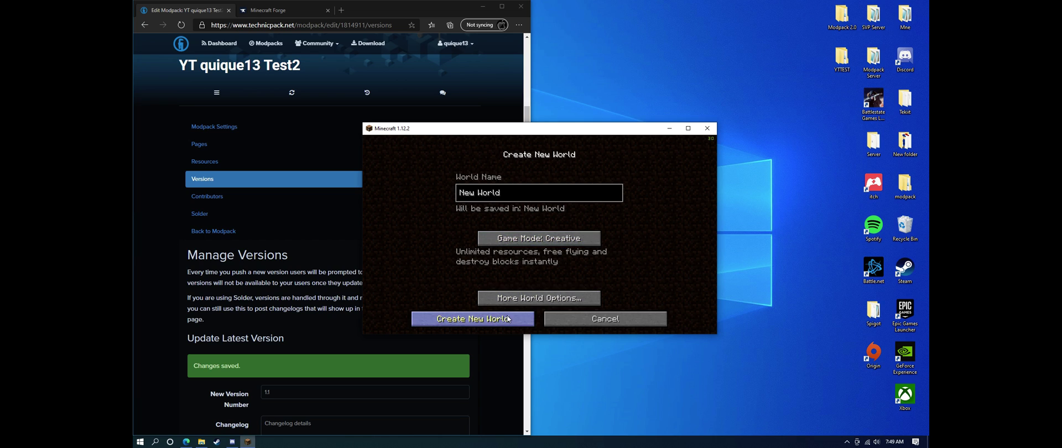
{"action": "left_click", "coordinate": [473, 319]}
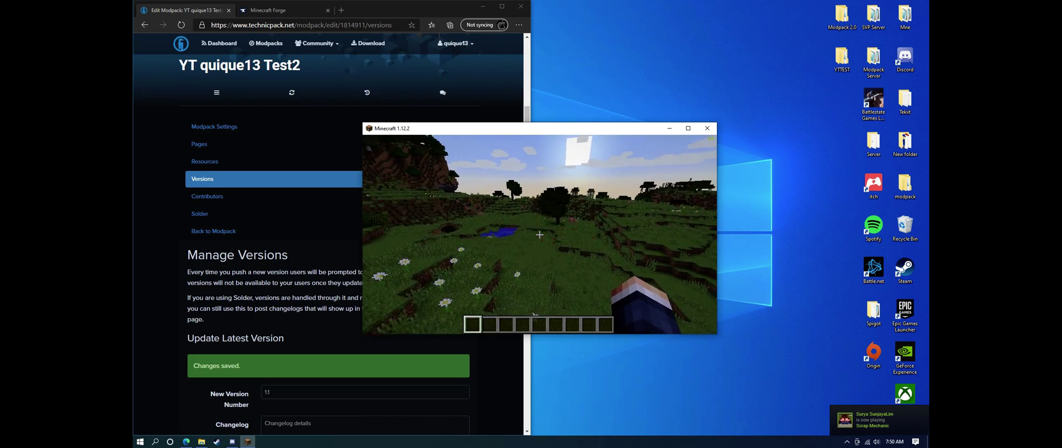
Walk toward the tree and pigs, open the creative inventory, then quit the game
{"action": "key", "text": "w"}
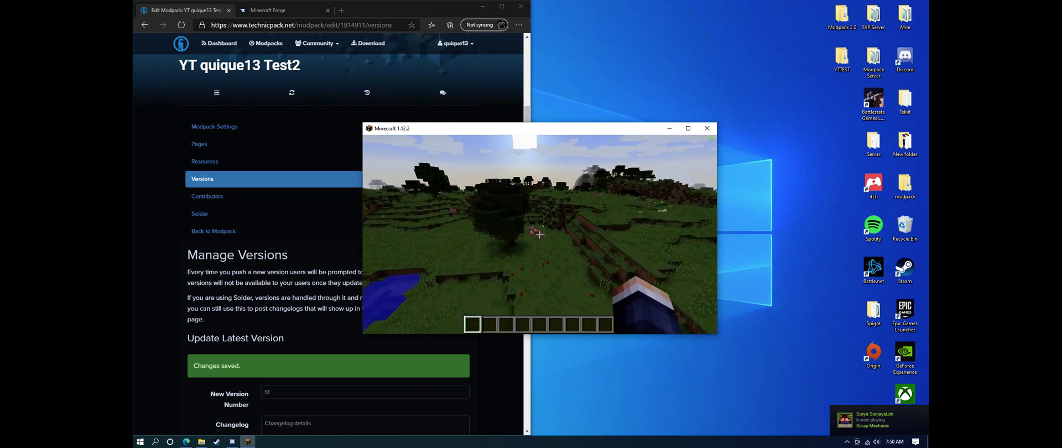
{"action": "key", "text": "w"}
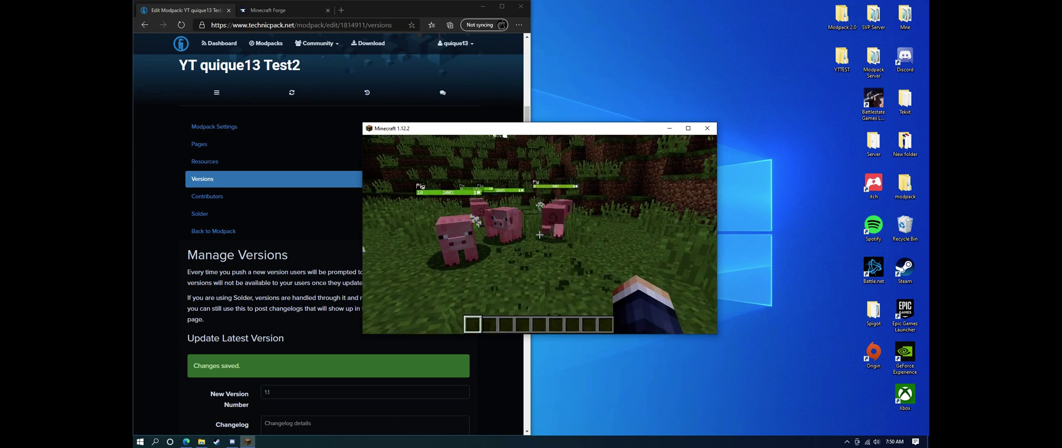
{"action": "key", "text": "e"}
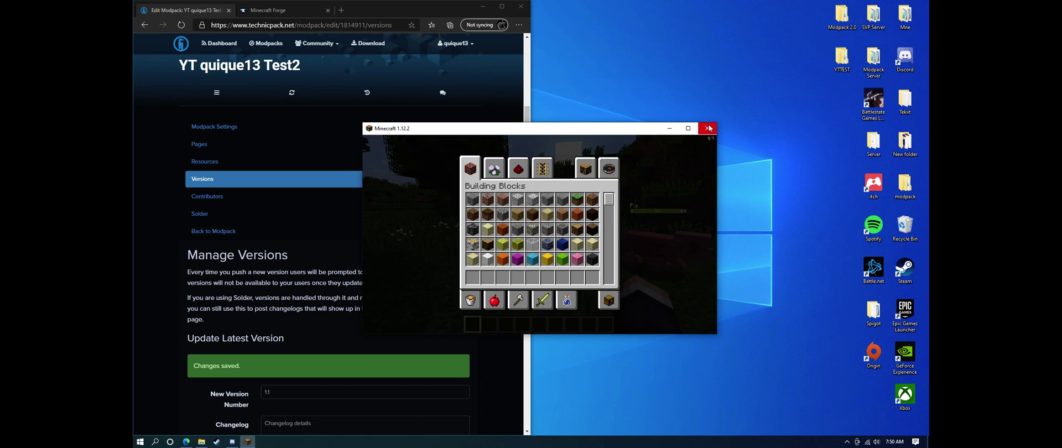
{"action": "key", "text": "alt+F4"}
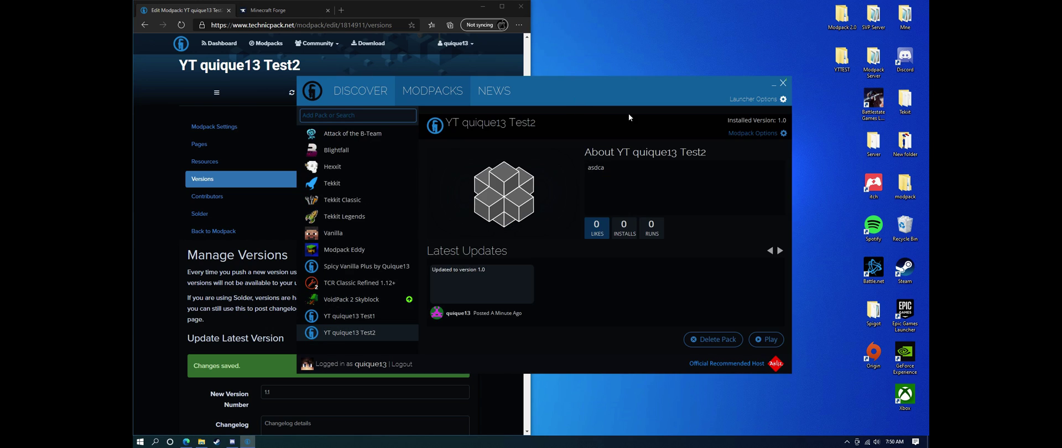
Create a desktop folder named 'YTTEST Server', move it toward the centre and open it
{"action": "left_click", "coordinate": [774, 86]}
{"action": "right_click", "coordinate": [756, 87]}
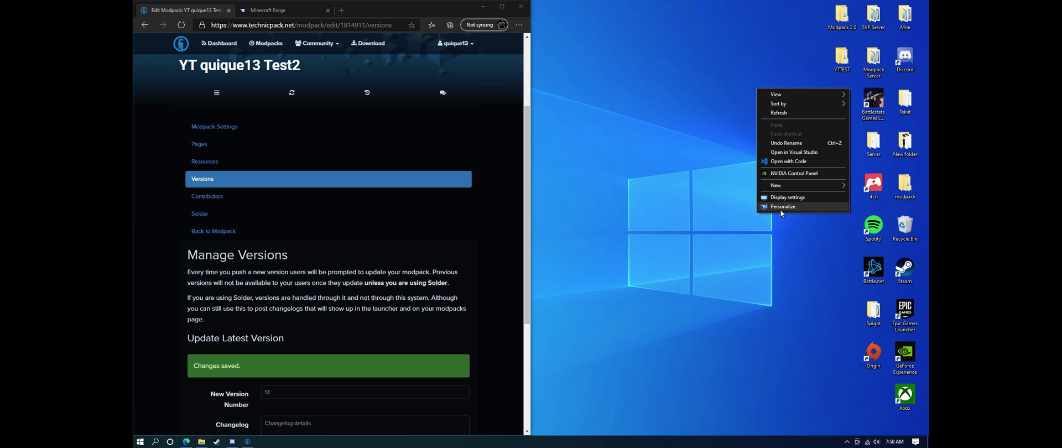
{"action": "mouse_move", "coordinate": [779, 186]}
{"action": "left_click", "coordinate": [701, 184]}
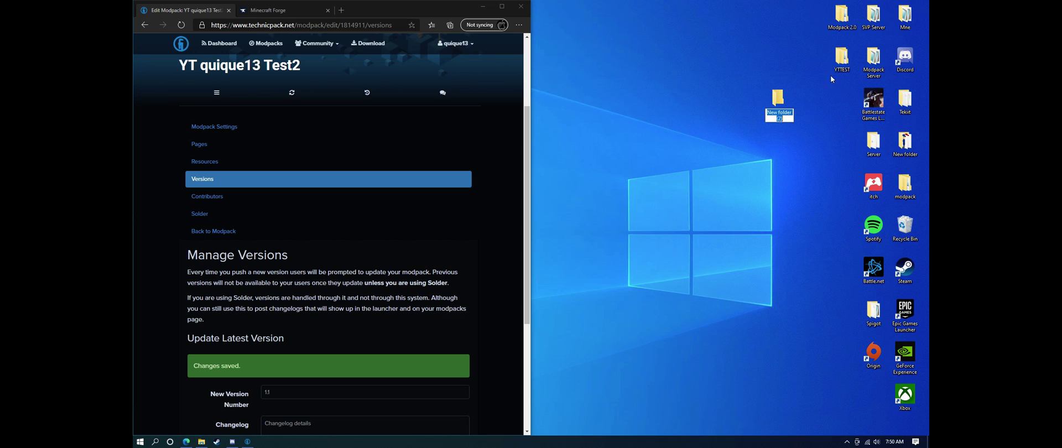
{"action": "type", "text": "YTTEST Server"}
{"action": "key", "text": "Return"}
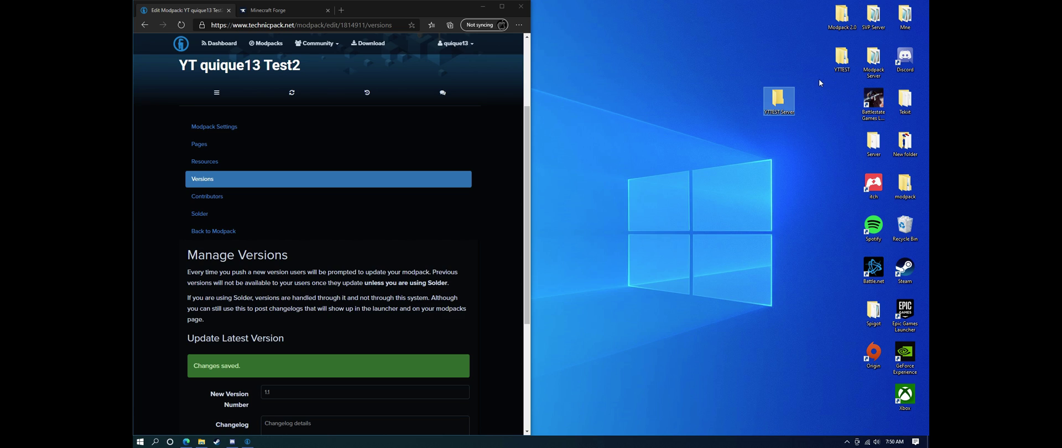
{"action": "left_click_drag", "start_coordinate": [775, 102], "coordinate": [623, 149]}
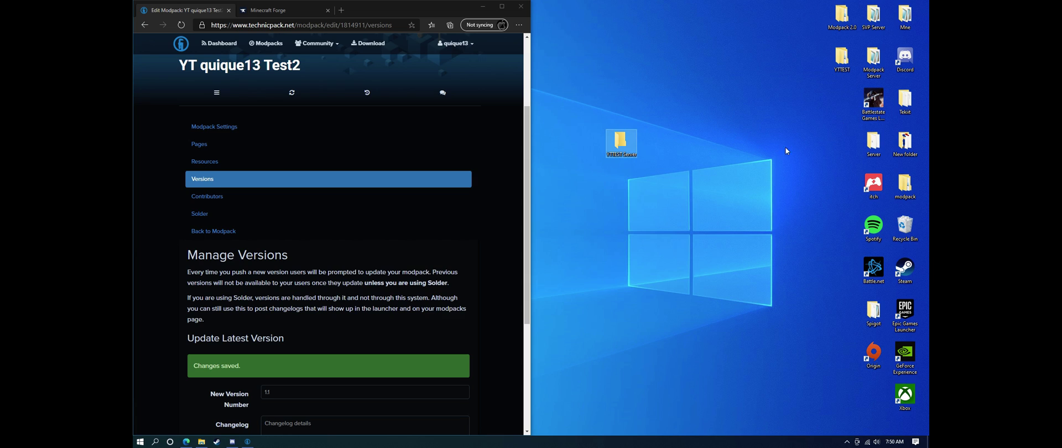
{"action": "double_click", "coordinate": [618, 140]}
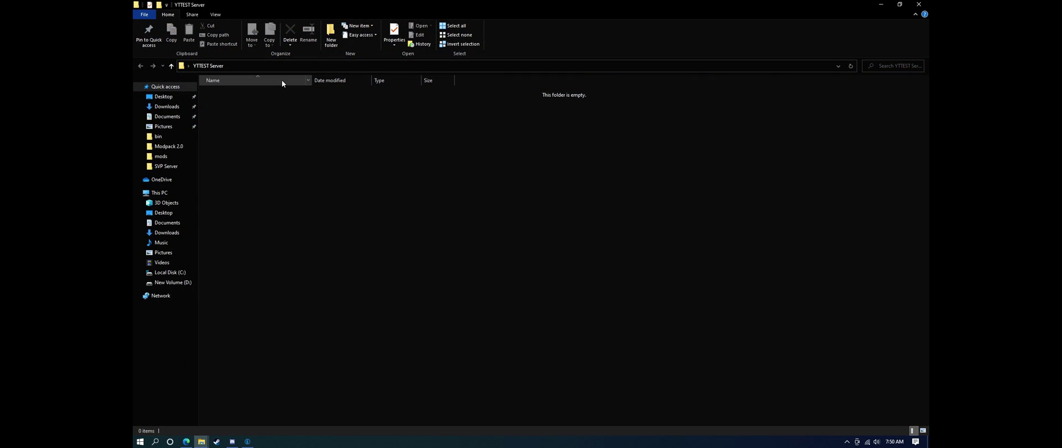
Create a subfolder named 'mods' inside YTTEST Server
{"action": "left_click_drag", "start_coordinate": [825, 7], "coordinate": [540, 69]}
{"action": "right_click", "coordinate": [427, 187]}
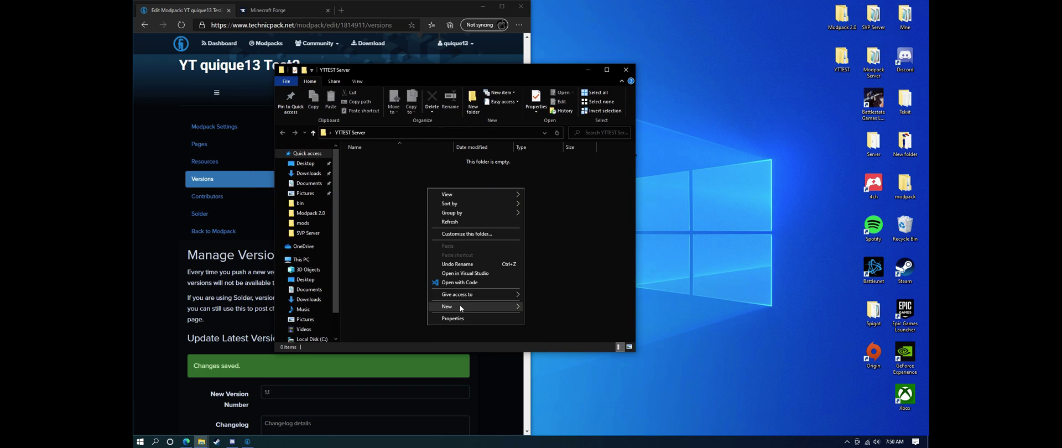
{"action": "mouse_move", "coordinate": [459, 304]}
{"action": "left_click", "coordinate": [540, 307]}
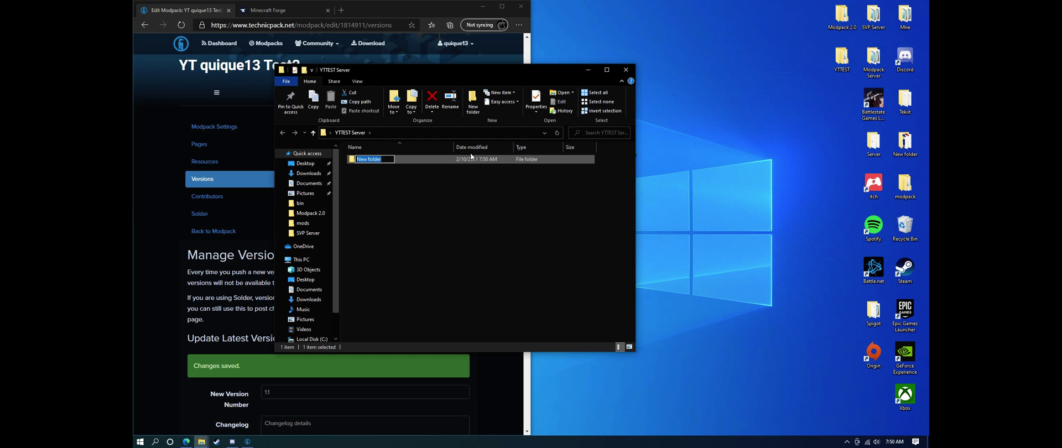
{"action": "left_click", "coordinate": [434, 170]}
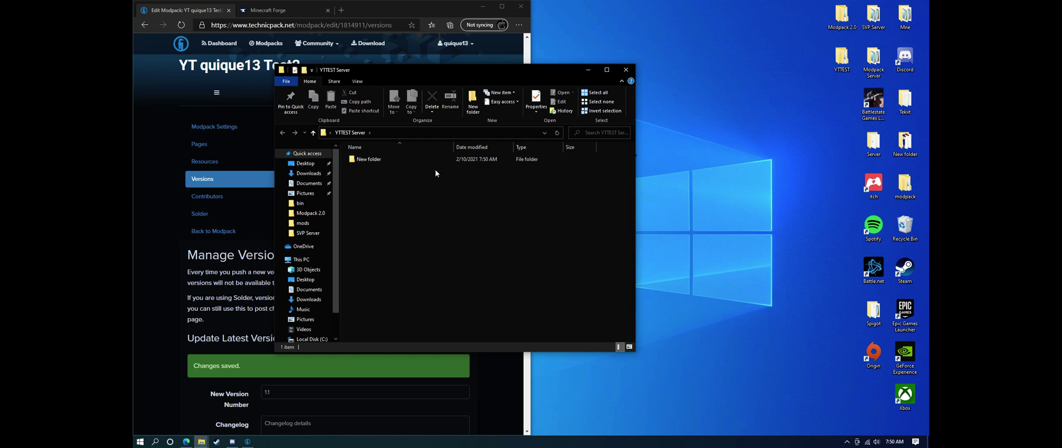
{"action": "right_click", "coordinate": [384, 161]}
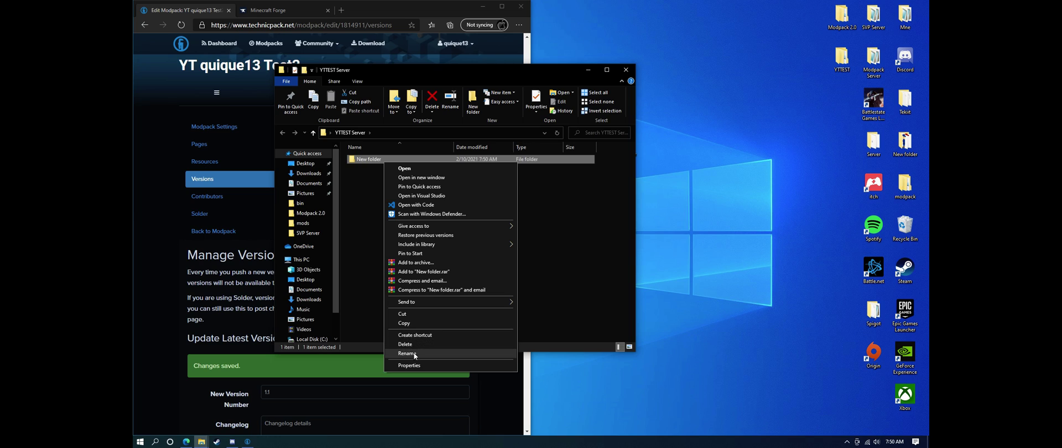
{"action": "left_click", "coordinate": [414, 354]}
{"action": "type", "text": "mods"}
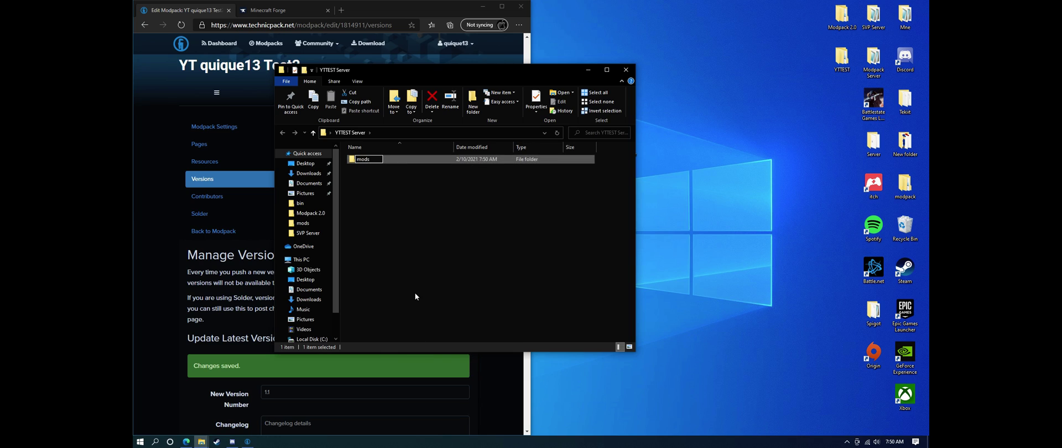
{"action": "key", "text": "Return"}
Create a second subfolder named 'config' inside YTTEST Server
{"action": "right_click", "coordinate": [357, 189]}
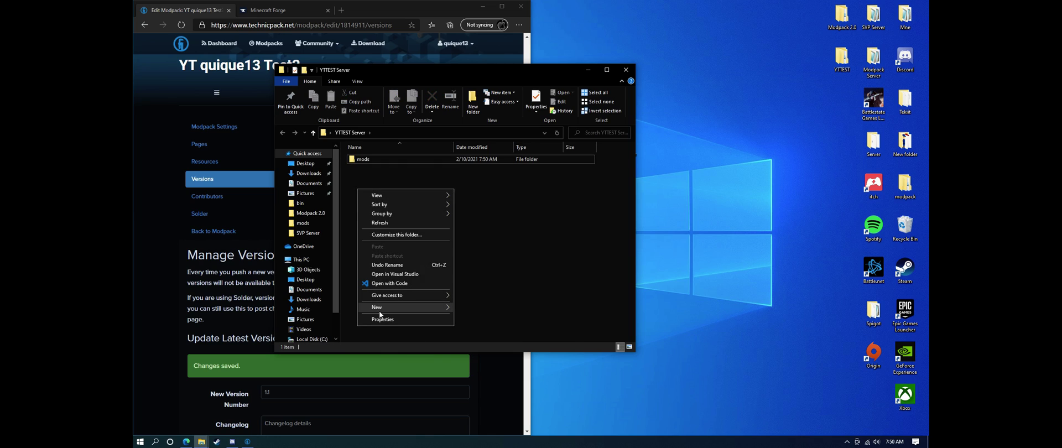
{"action": "mouse_move", "coordinate": [380, 308]}
{"action": "left_click", "coordinate": [485, 304]}
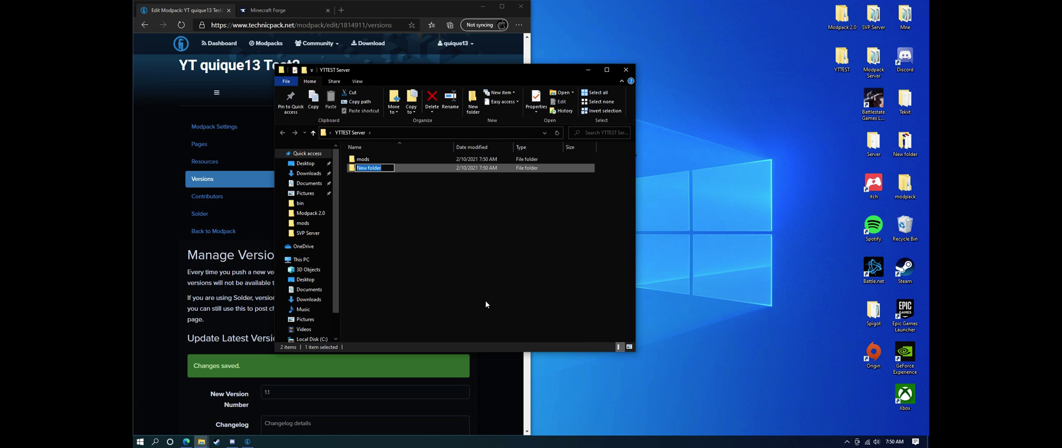
{"action": "type", "text": "config"}
{"action": "key", "text": "Return"}
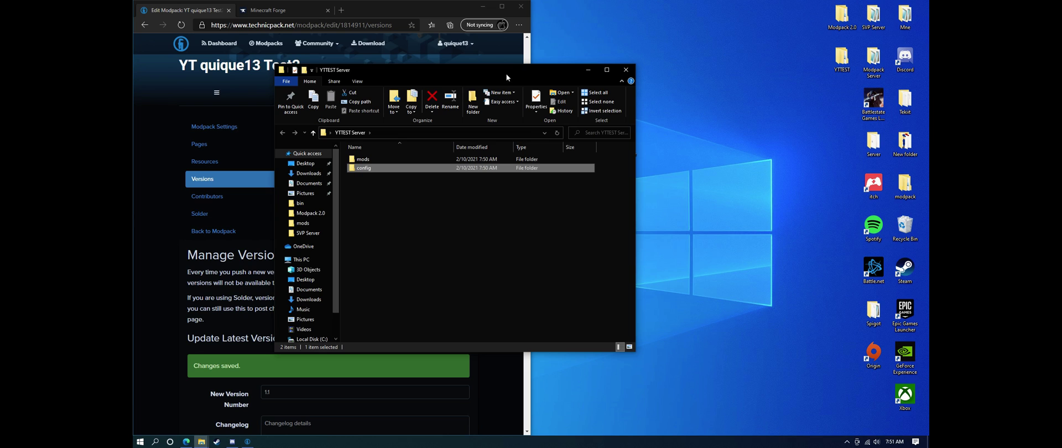
Open the new mods folder, plus YTTEST's mods folder in a second window beside it
{"action": "left_click_drag", "start_coordinate": [506, 74], "coordinate": [507, 100]}
{"action": "double_click", "coordinate": [382, 188]}
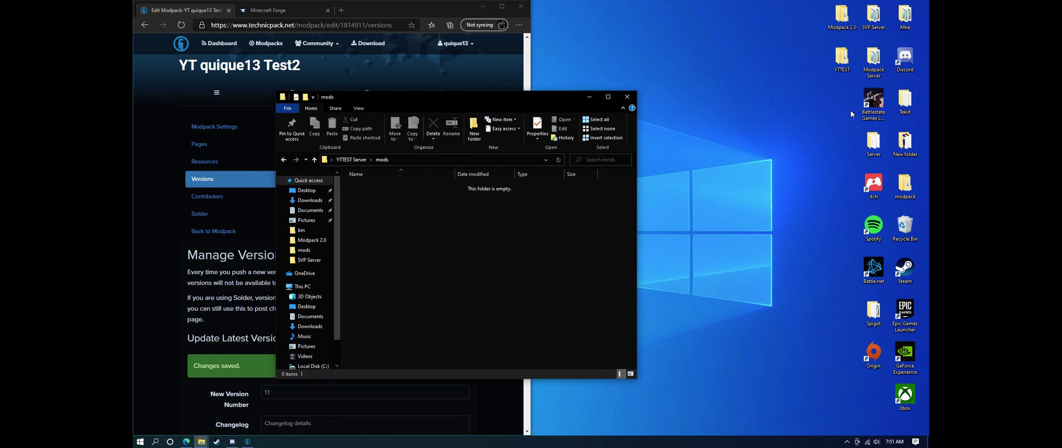
{"action": "double_click", "coordinate": [843, 67]}
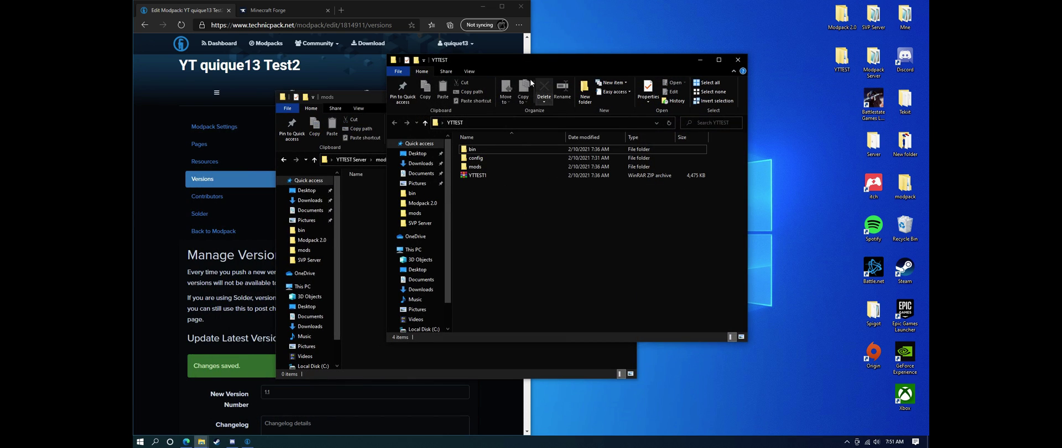
{"action": "left_click_drag", "start_coordinate": [514, 99], "coordinate": [656, 131]}
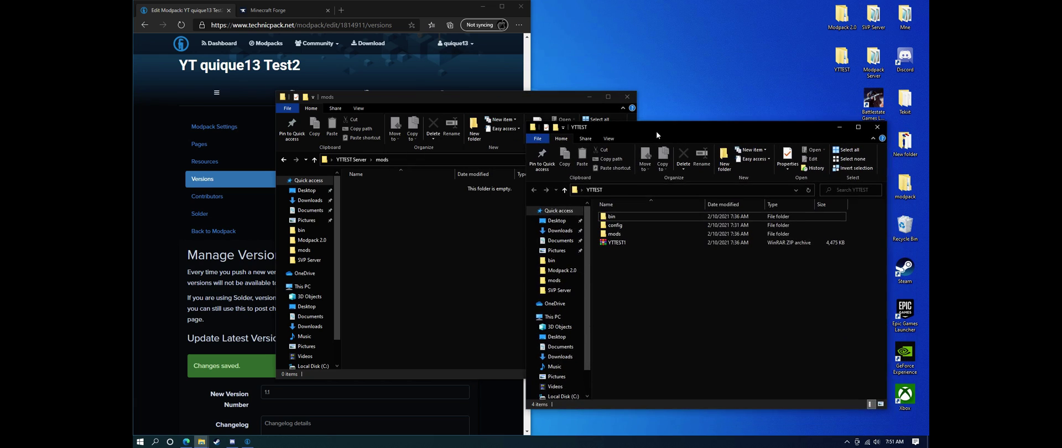
{"action": "double_click", "coordinate": [624, 233]}
Copy the Neat+1.4-17 jar from YTTEST's mods into YTTEST Server's mods folder
{"action": "mouse_move", "coordinate": [620, 216]}
{"action": "left_mouse_down"}
{"action": "mouse_move", "coordinate": [612, 228]}
{"action": "mouse_move", "coordinate": [628, 217]}
{"action": "left_mouse_up"}
{"action": "right_click", "coordinate": [628, 216]}
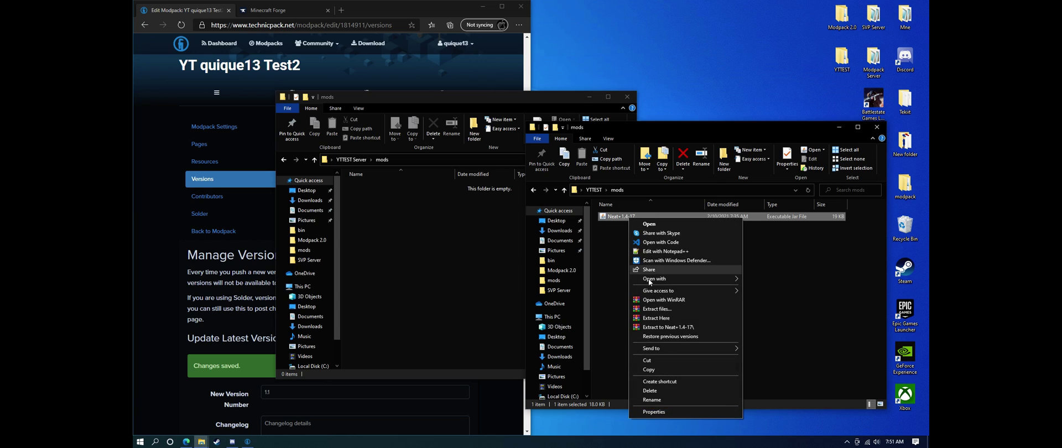
{"action": "left_click", "coordinate": [650, 370]}
{"action": "right_click", "coordinate": [399, 220]}
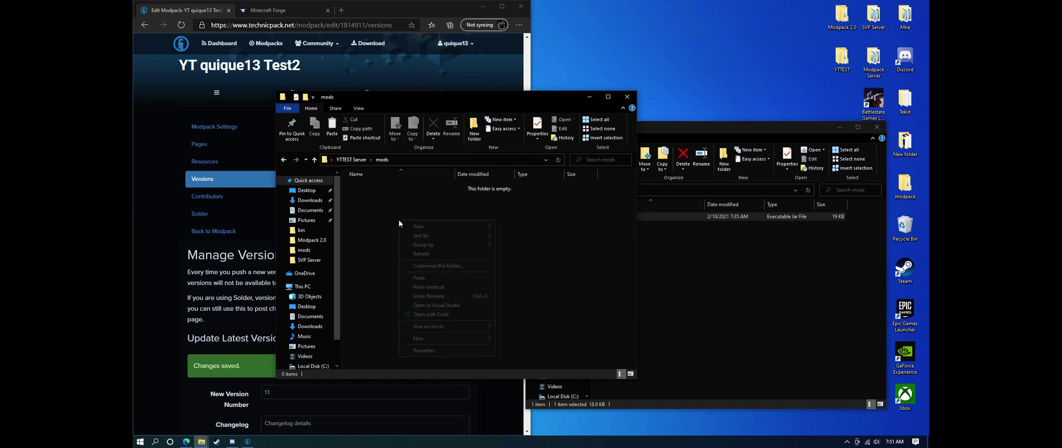
{"action": "left_click", "coordinate": [430, 278]}
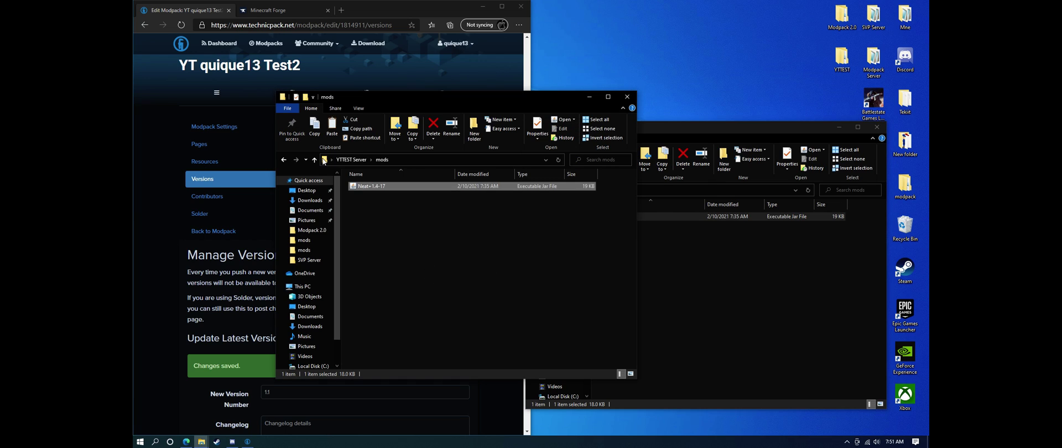
Return the YTTEST window to its parent folder and bring YTTEST Server forward
{"action": "left_click", "coordinate": [734, 279]}
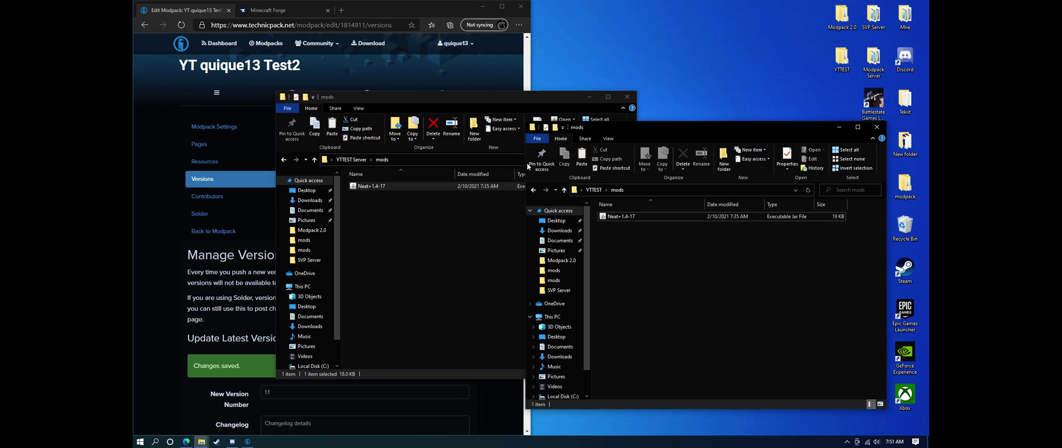
{"action": "left_click", "coordinate": [533, 190]}
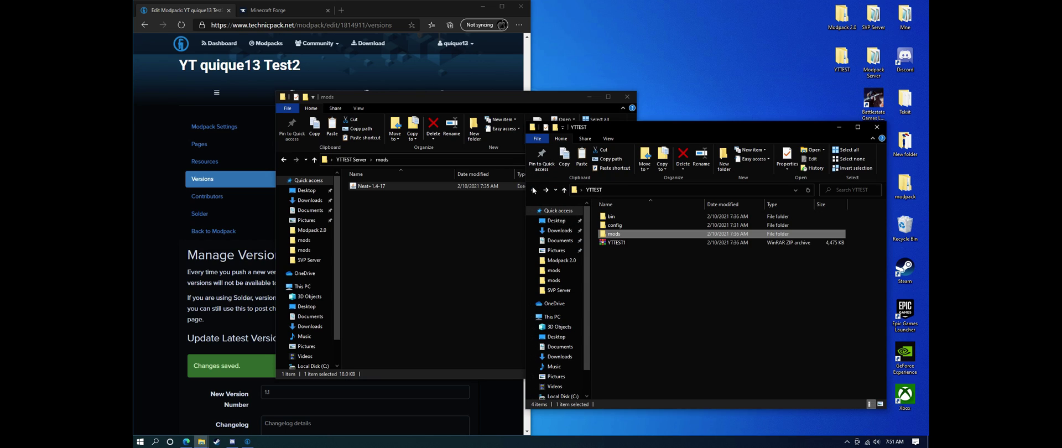
{"action": "left_click", "coordinate": [288, 159]}
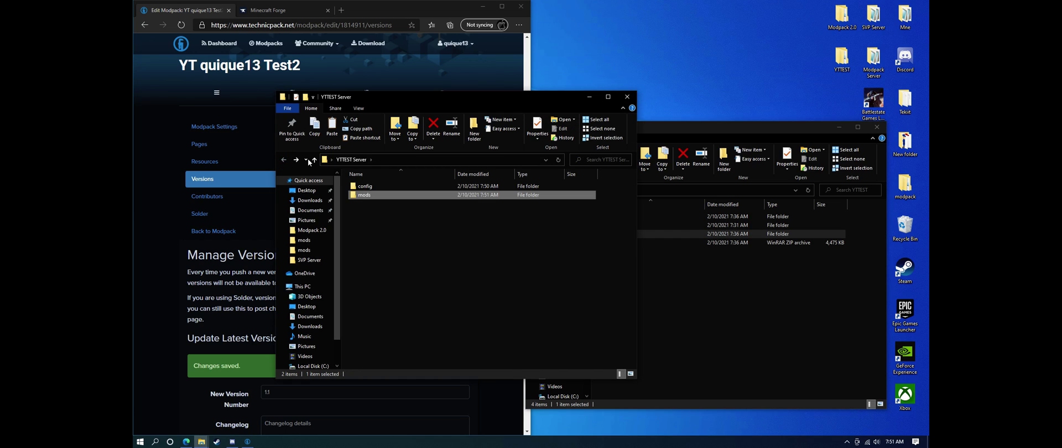
Use Run with %appdata% to reach .technic\modpacks\yt-quique13-test2\config
{"action": "left_click", "coordinate": [156, 441]}
{"action": "type", "text": "run"}
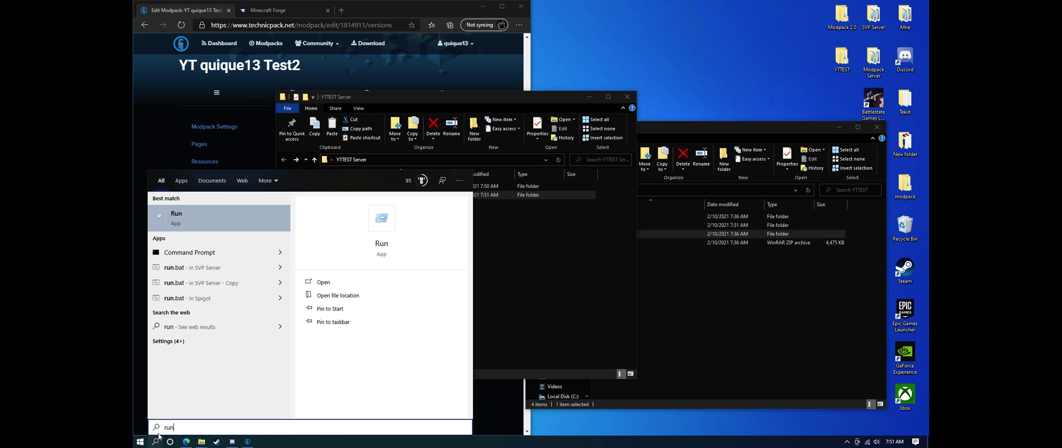
{"action": "key", "text": "Return"}
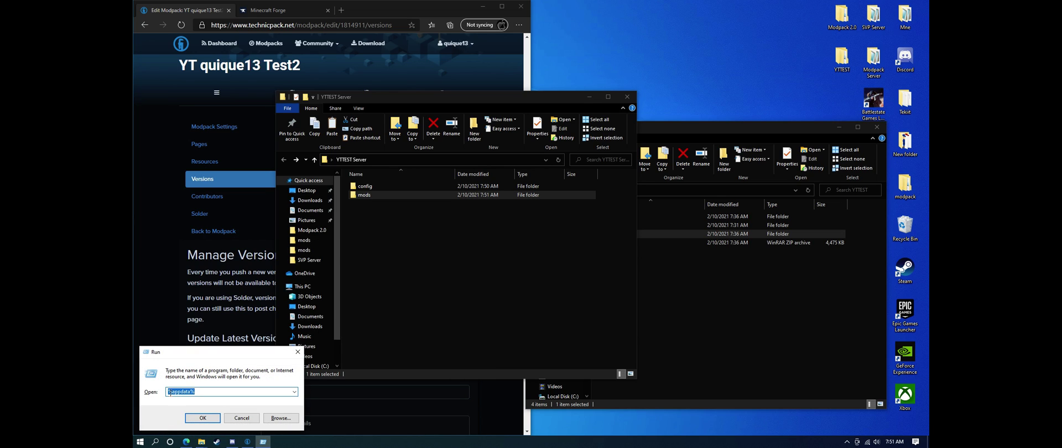
{"action": "left_click", "coordinate": [200, 417]}
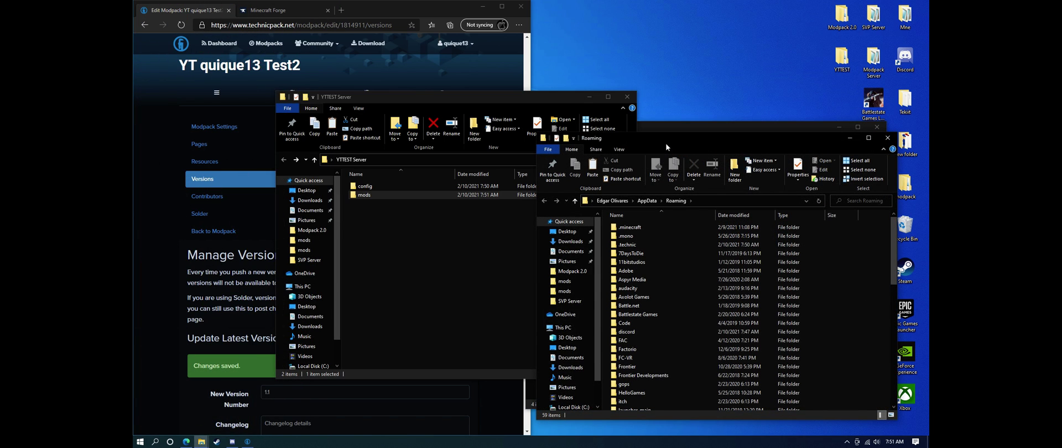
{"action": "left_click_drag", "start_coordinate": [666, 147], "coordinate": [446, 102]}
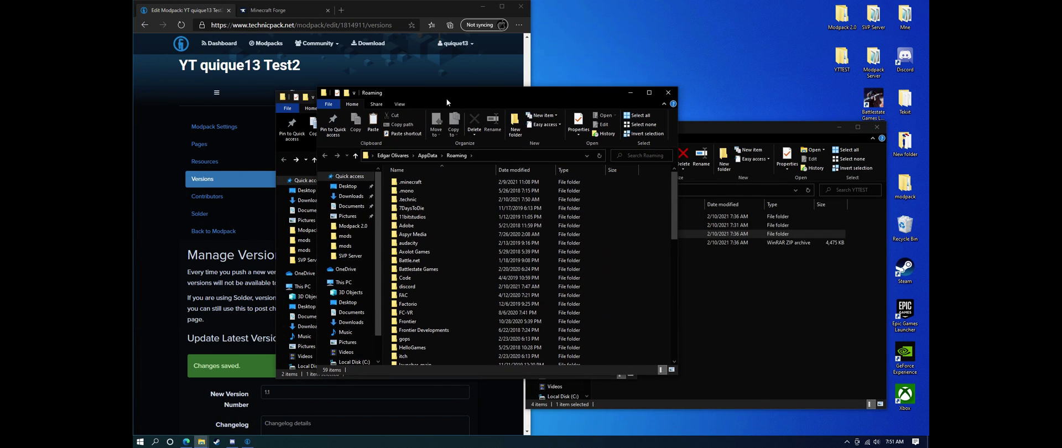
{"action": "double_click", "coordinate": [419, 199]}
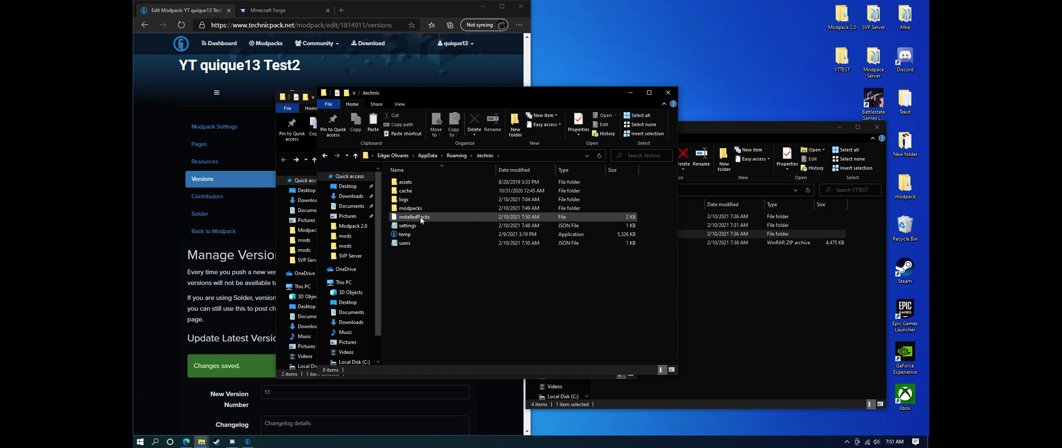
{"action": "double_click", "coordinate": [424, 210]}
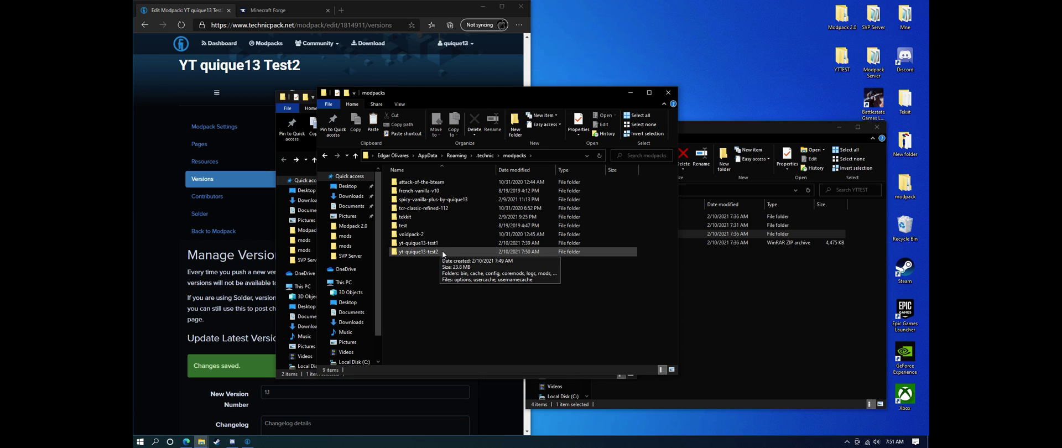
{"action": "double_click", "coordinate": [424, 251]}
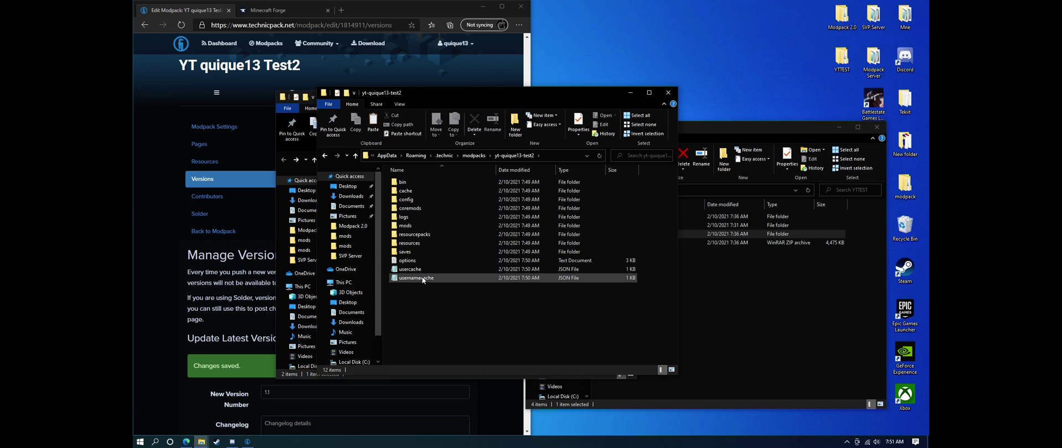
{"action": "double_click", "coordinate": [425, 199]}
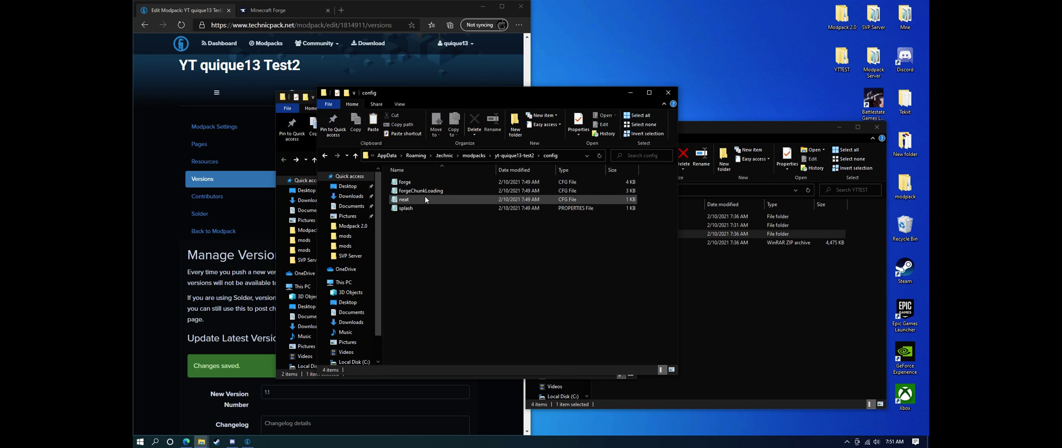
Copy the four config files into YTTEST Server's config folder, then return and minimize it
{"action": "left_click_drag", "start_coordinate": [442, 92], "coordinate": [631, 97]}
{"action": "left_click", "coordinate": [454, 105]}
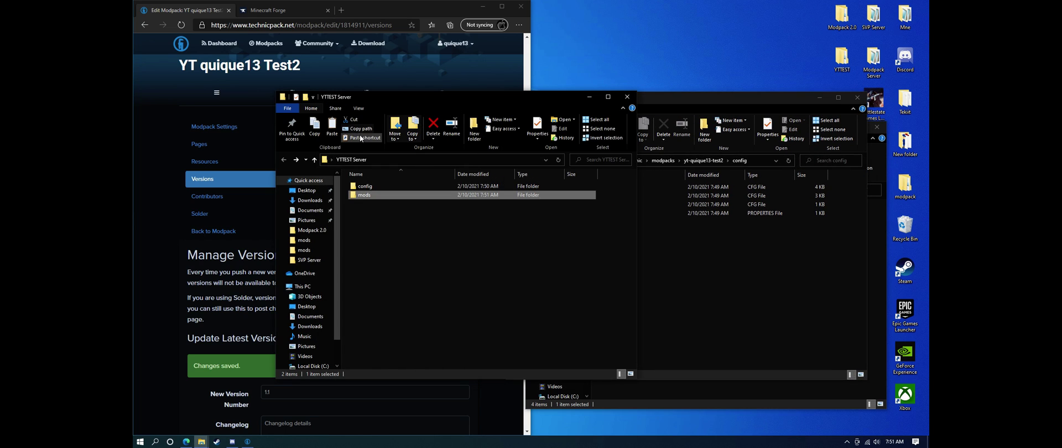
{"action": "double_click", "coordinate": [365, 185]}
{"action": "left_click_drag", "start_coordinate": [760, 284], "coordinate": [664, 185]}
{"action": "right_click", "coordinate": [664, 185]}
{"action": "left_click", "coordinate": [695, 318]}
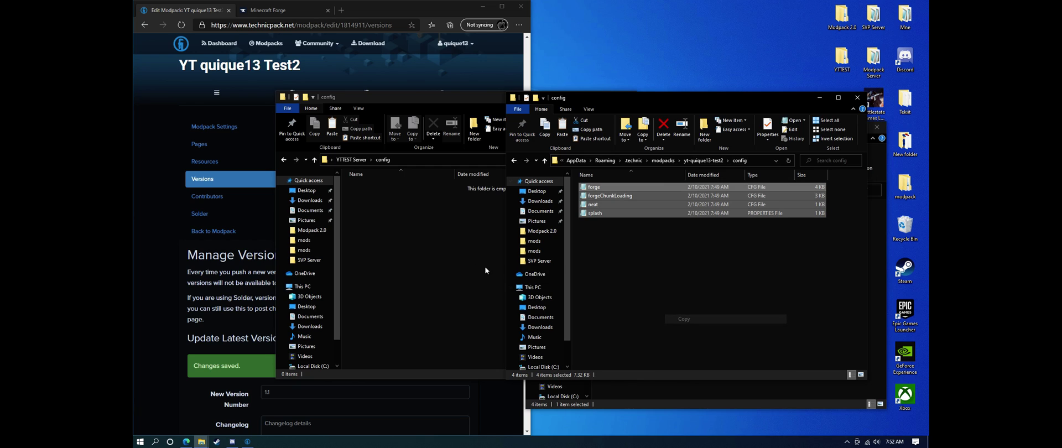
{"action": "right_click", "coordinate": [422, 244]}
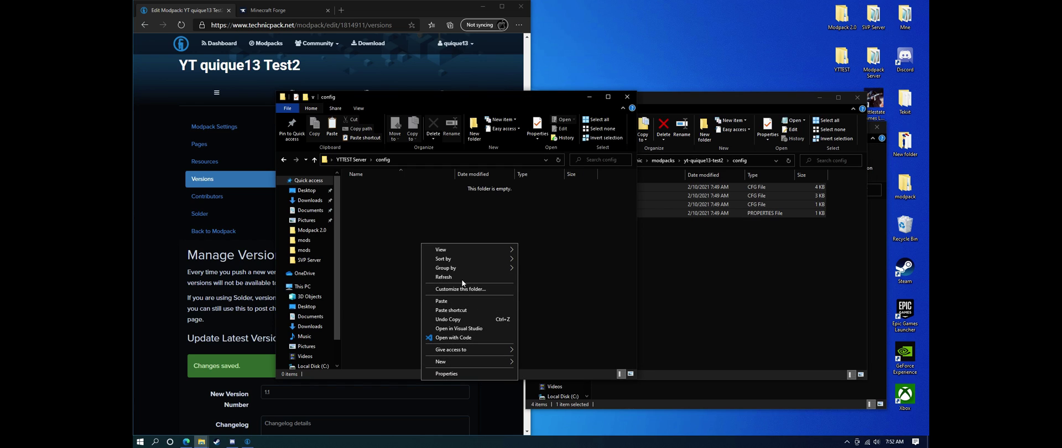
{"action": "left_click", "coordinate": [460, 301]}
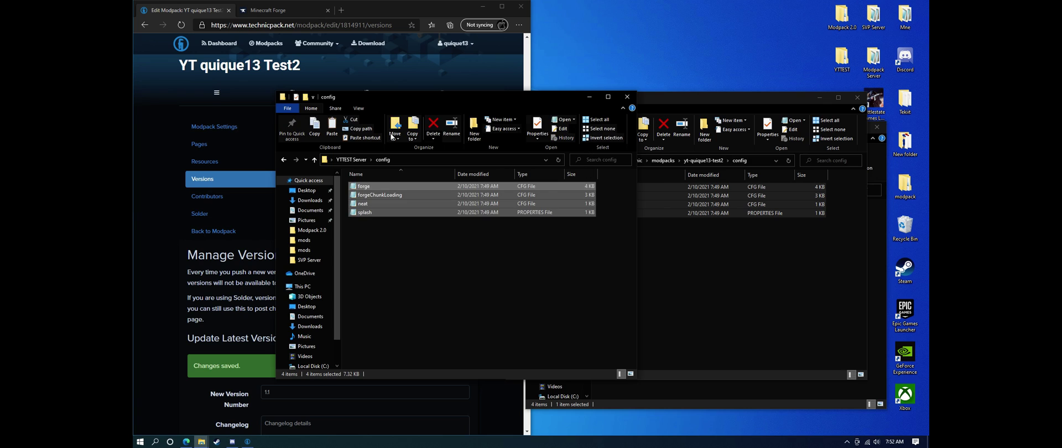
{"action": "left_click", "coordinate": [284, 159]}
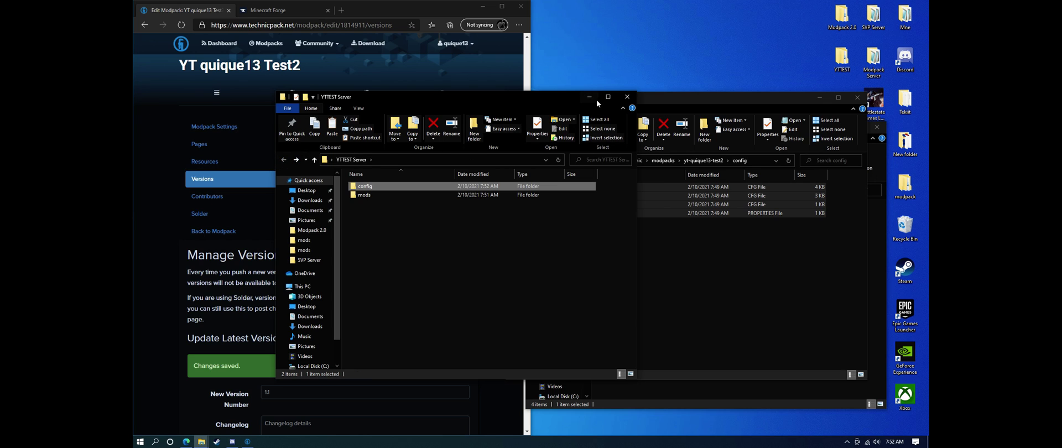
{"action": "left_click", "coordinate": [589, 97]}
Close both Explorer windows, maximize Edge on the Forge 1.12.2 downloads tab, then switch to Discord
{"action": "left_click", "coordinate": [857, 98]}
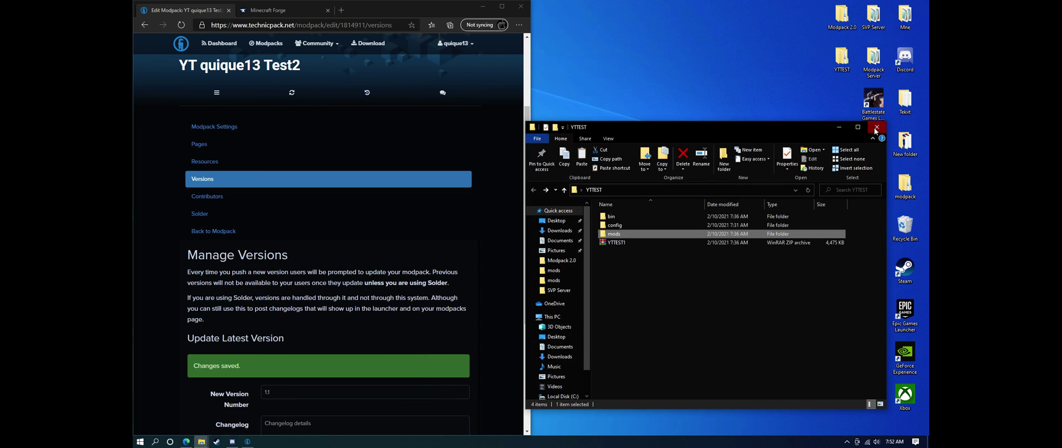
{"action": "left_click", "coordinate": [876, 126]}
{"action": "left_click", "coordinate": [297, 7]}
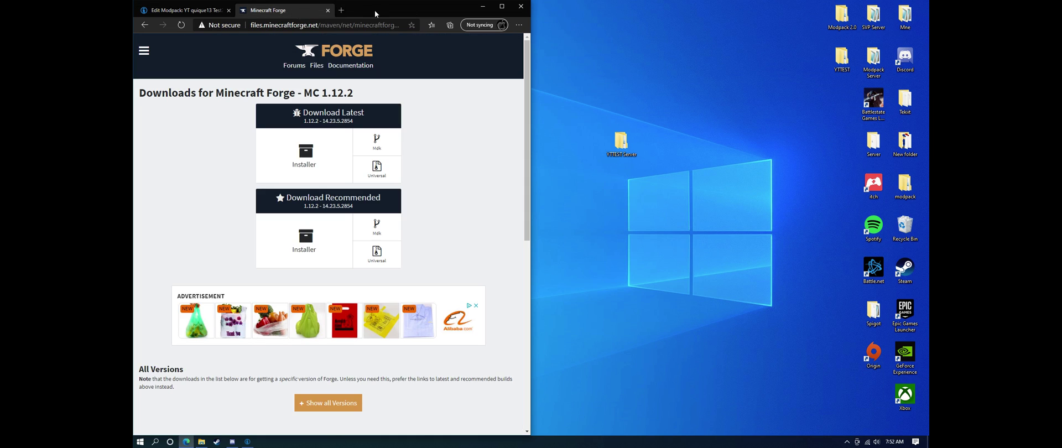
{"action": "left_click", "coordinate": [502, 6]}
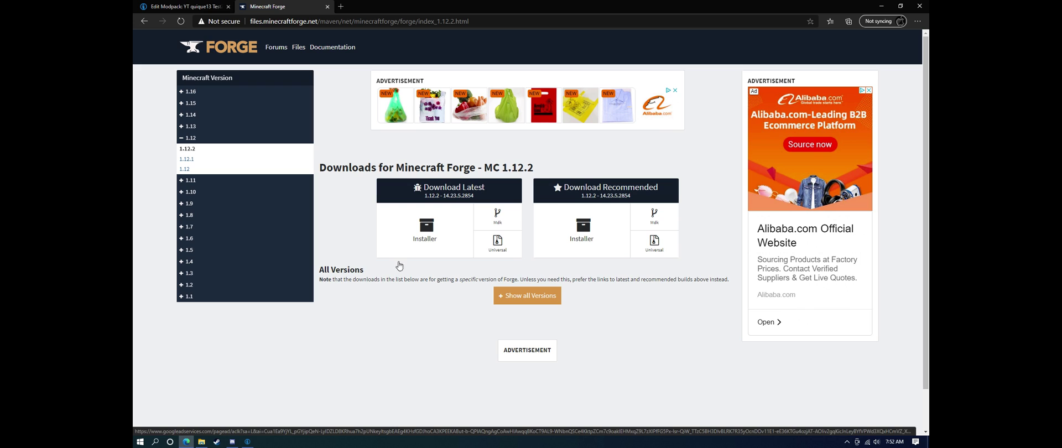
{"action": "left_click", "coordinate": [232, 441]}
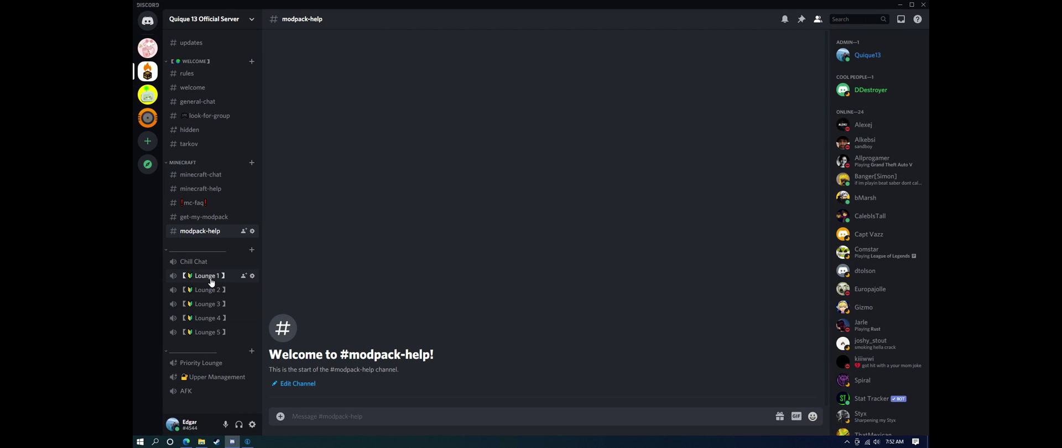
Browse the #minecraft-help, #minecraft-chat, #mc-faq, #get-my-modpack and #modpack-help channels, then close Discord
{"action": "left_click", "coordinate": [200, 189]}
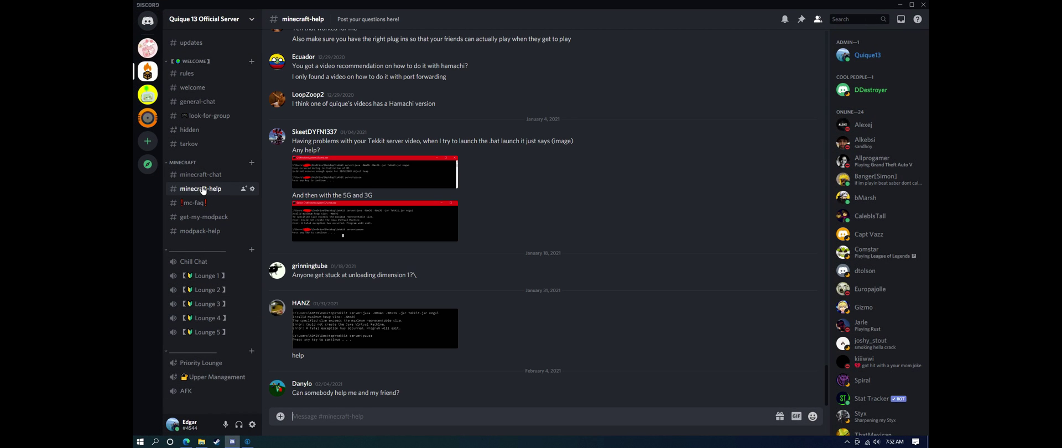
{"action": "scroll", "coordinate": [400, 215], "scroll_direction": "up", "scroll_amount": 4}
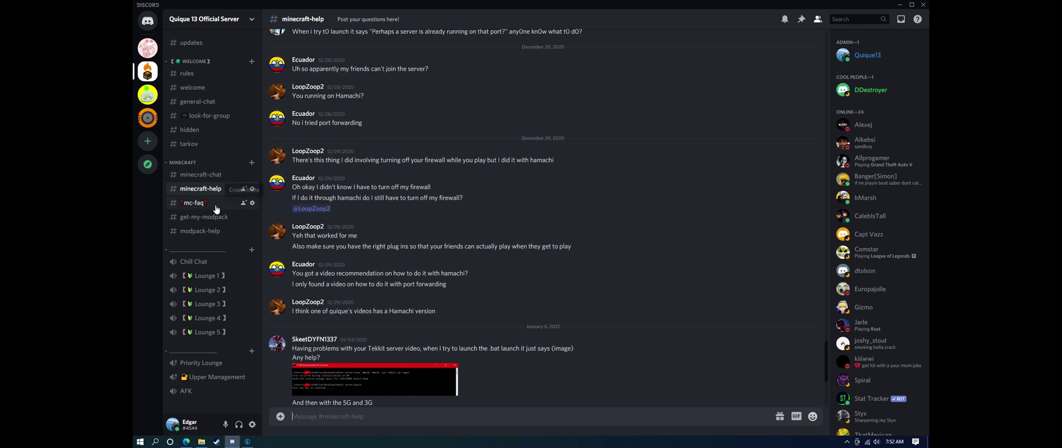
{"action": "left_click", "coordinate": [203, 176]}
{"action": "left_click", "coordinate": [199, 204]}
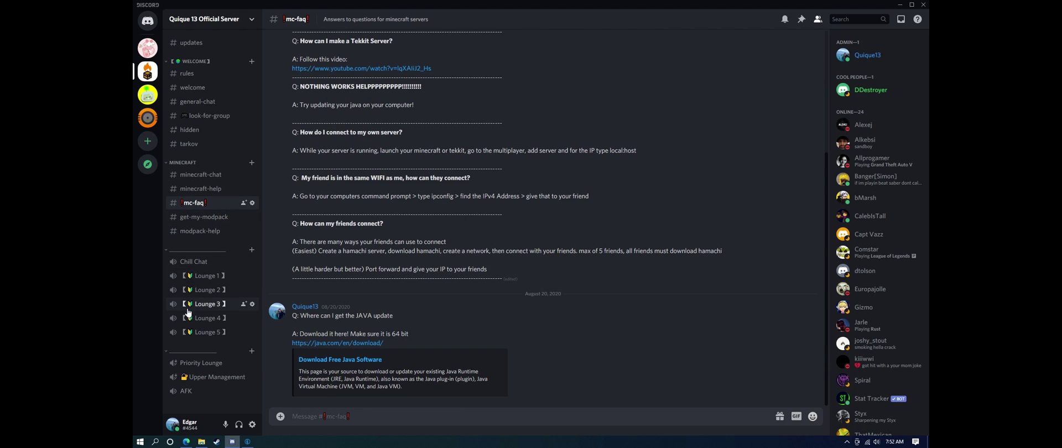
{"action": "left_click", "coordinate": [211, 219]}
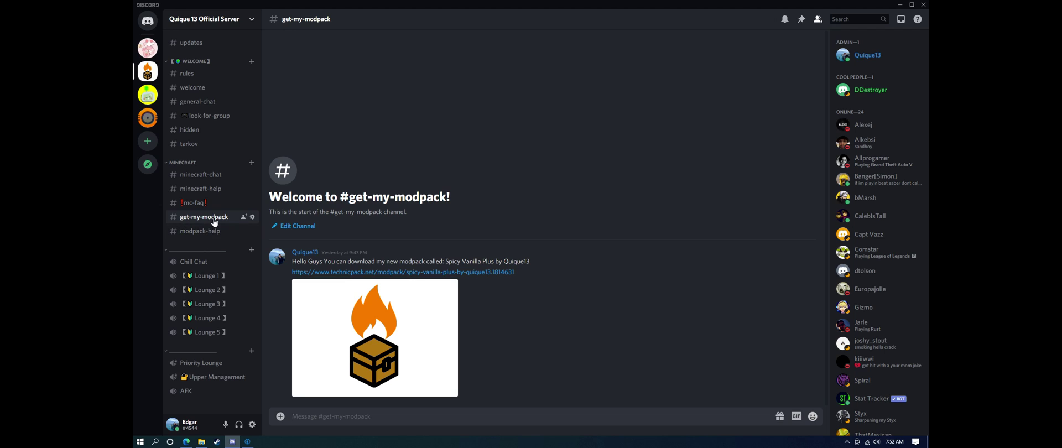
{"action": "left_click", "coordinate": [197, 233]}
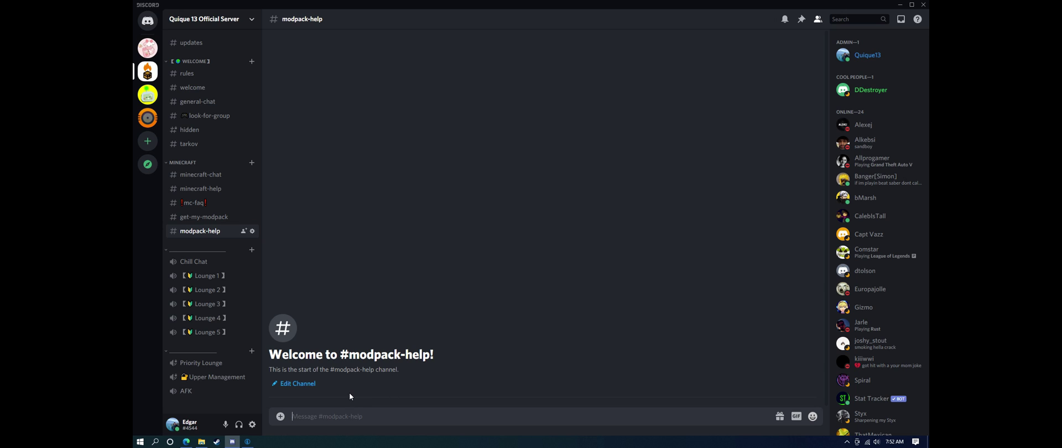
{"action": "left_click", "coordinate": [923, 5]}
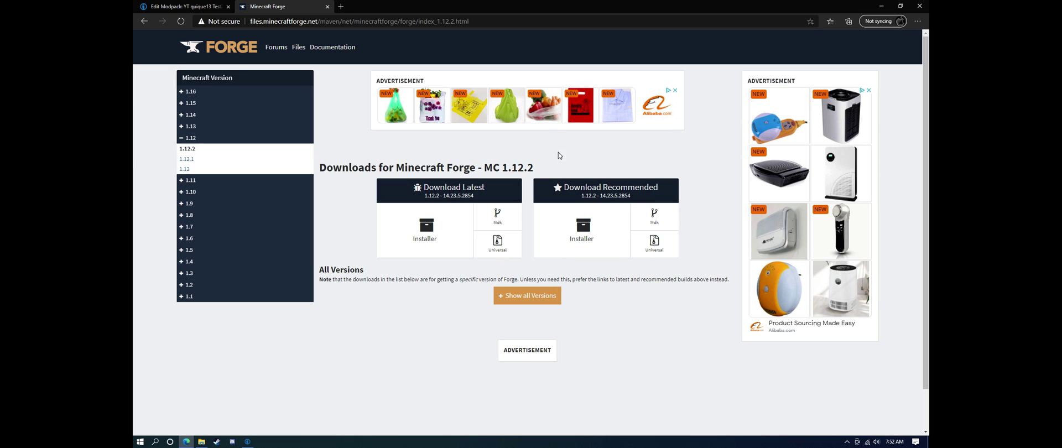
Place the YTTEST Server folder in the right-hand desktop icon column
{"action": "left_click_drag", "start_coordinate": [617, 6], "coordinate": [583, 134]}
{"action": "double_click", "coordinate": [841, 56]}
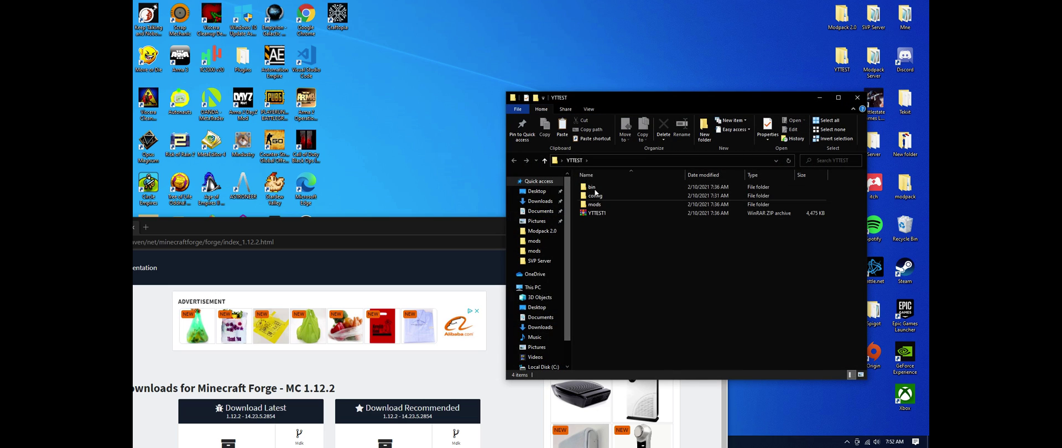
{"action": "left_click", "coordinate": [857, 98]}
{"action": "left_click_drag", "start_coordinate": [629, 142], "coordinate": [840, 103]}
{"action": "left_click_drag", "start_coordinate": [546, 226], "coordinate": [702, 11]}
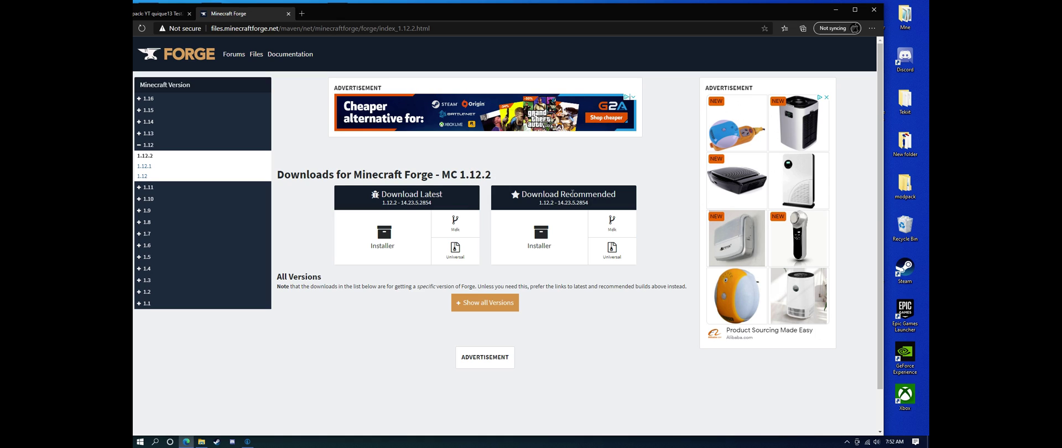
Download the recommended Forge 1.12.2 installer, skipping the ad and keeping the blocked download
{"action": "left_click", "coordinate": [538, 247]}
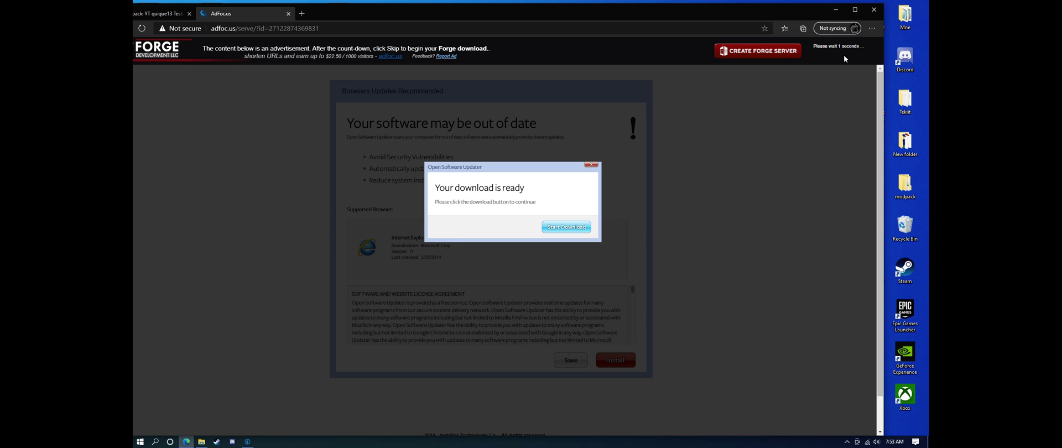
{"action": "left_click", "coordinate": [842, 51]}
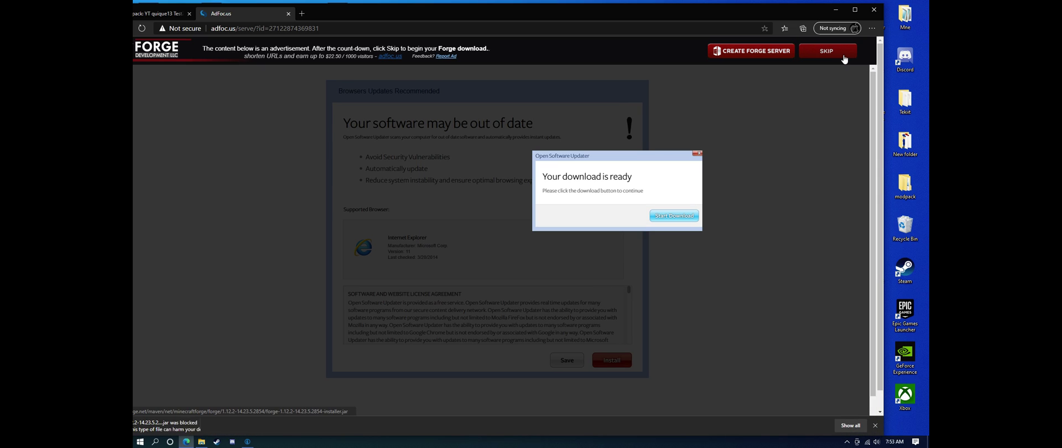
{"action": "left_click", "coordinate": [228, 425]}
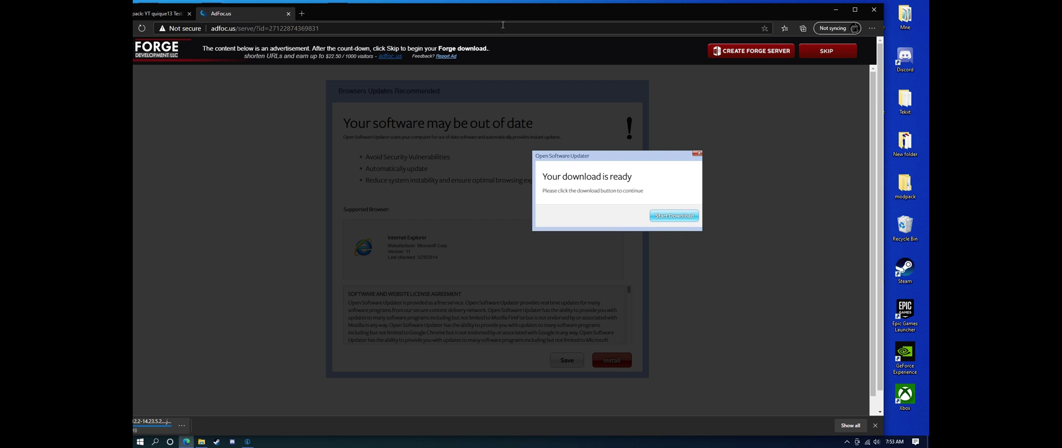
{"action": "left_click_drag", "start_coordinate": [507, 16], "coordinate": [551, 10]}
Run forge-1.12.2-14.23.5.2854-installer (1) from the Downloads folder
{"action": "left_click", "coordinate": [201, 442]}
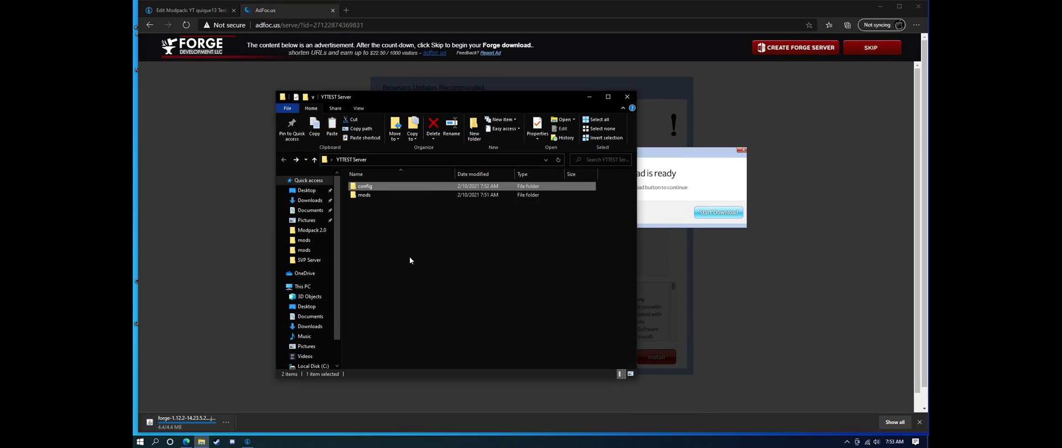
{"action": "left_click", "coordinate": [310, 326]}
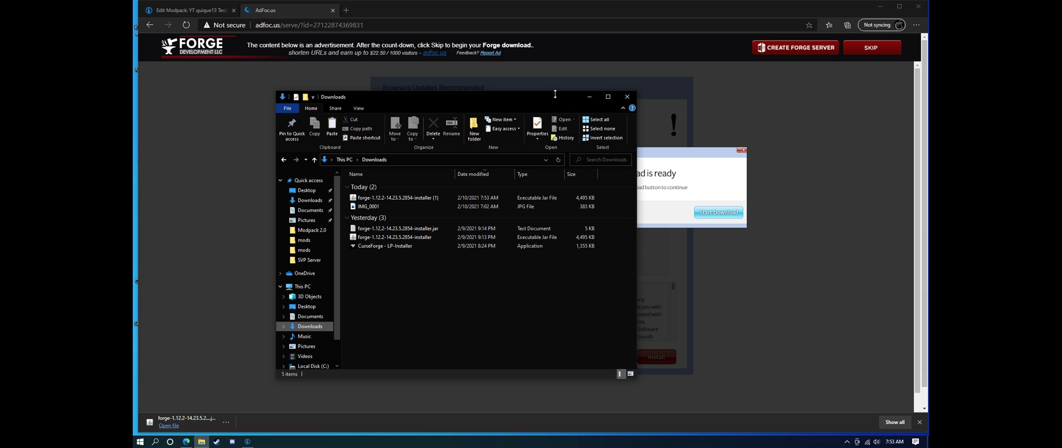
{"action": "left_click_drag", "start_coordinate": [552, 99], "coordinate": [648, 112]}
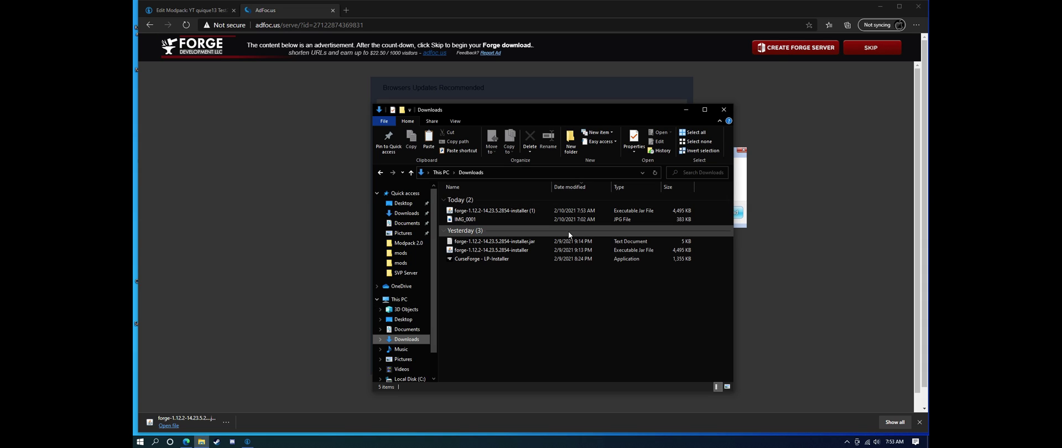
{"action": "double_click", "coordinate": [525, 211]}
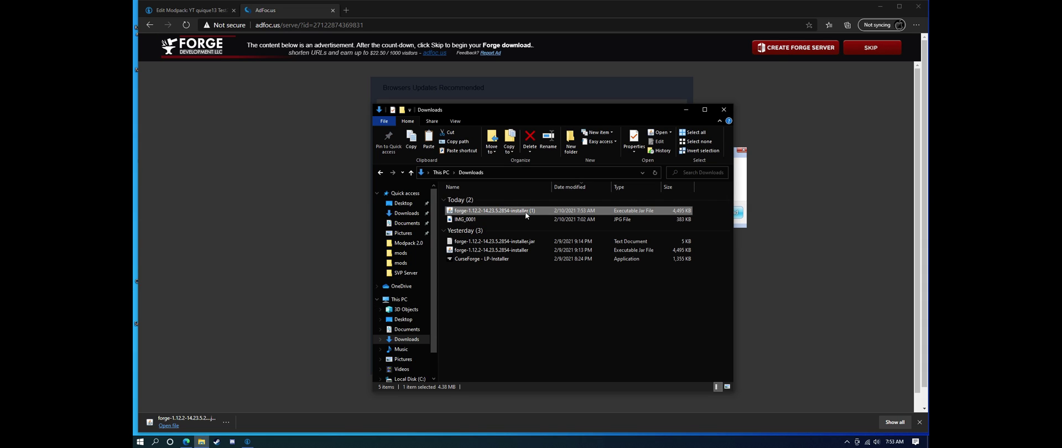
Minimize Edge and close the Downloads window
{"action": "left_click", "coordinate": [879, 6]}
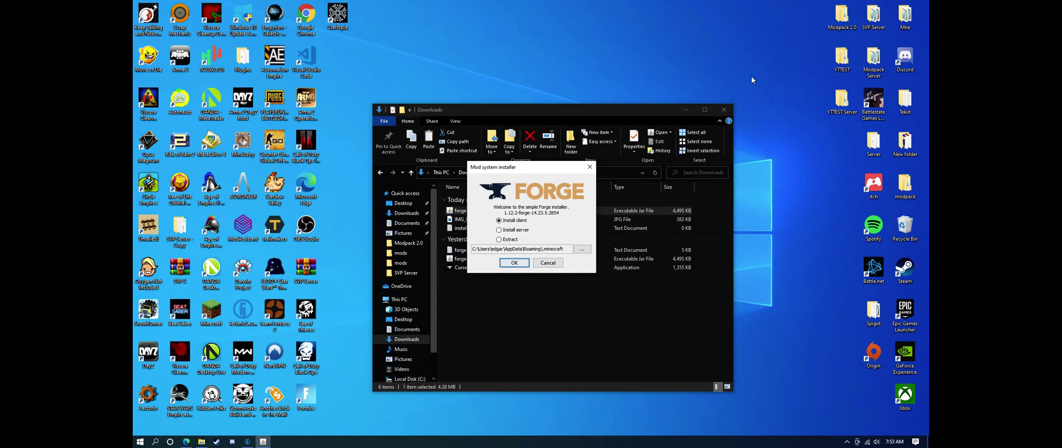
{"action": "left_click_drag", "start_coordinate": [669, 111], "coordinate": [664, 137]}
{"action": "left_click", "coordinate": [719, 136]}
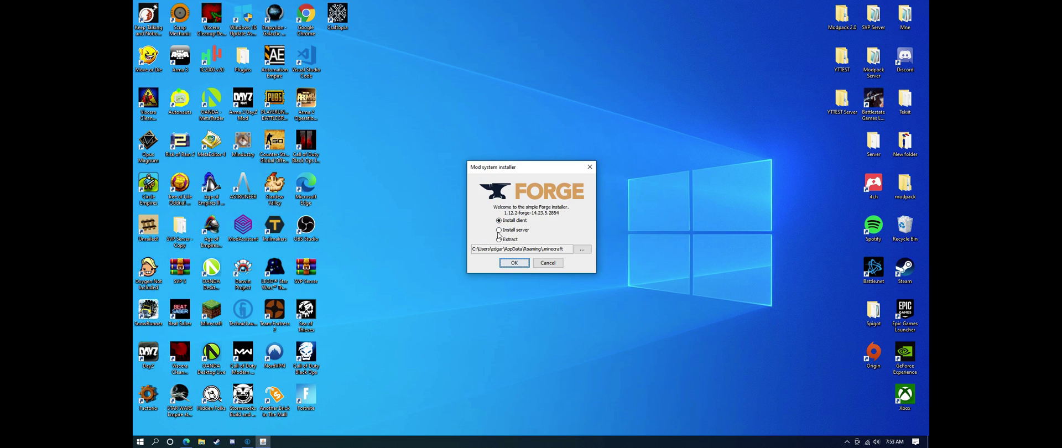
Choose Install server and pick the desktop YTTEST Server folder as the target directory
{"action": "left_click", "coordinate": [500, 229]}
{"action": "left_click", "coordinate": [582, 255]}
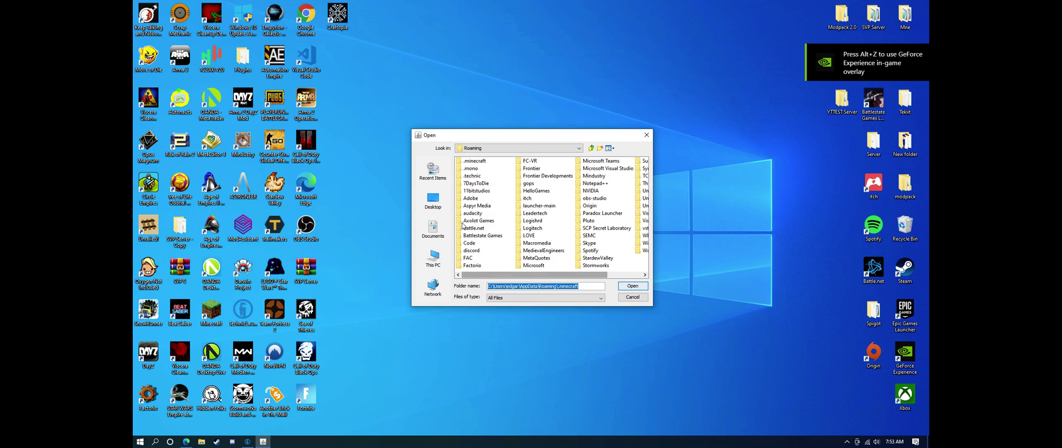
{"action": "left_click", "coordinate": [432, 200]}
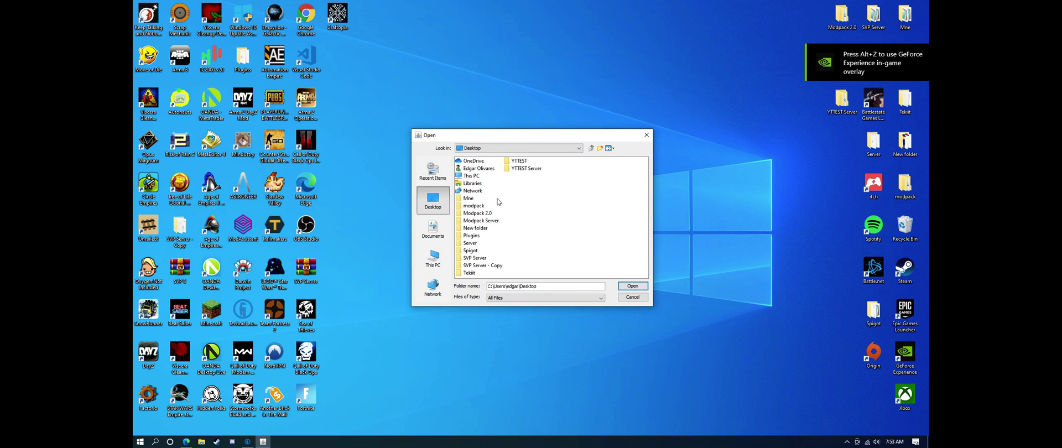
{"action": "left_click", "coordinate": [525, 169]}
Confirm YTTEST Server as target and install the Forge server, watching the folder until it completes
{"action": "left_click", "coordinate": [633, 286]}
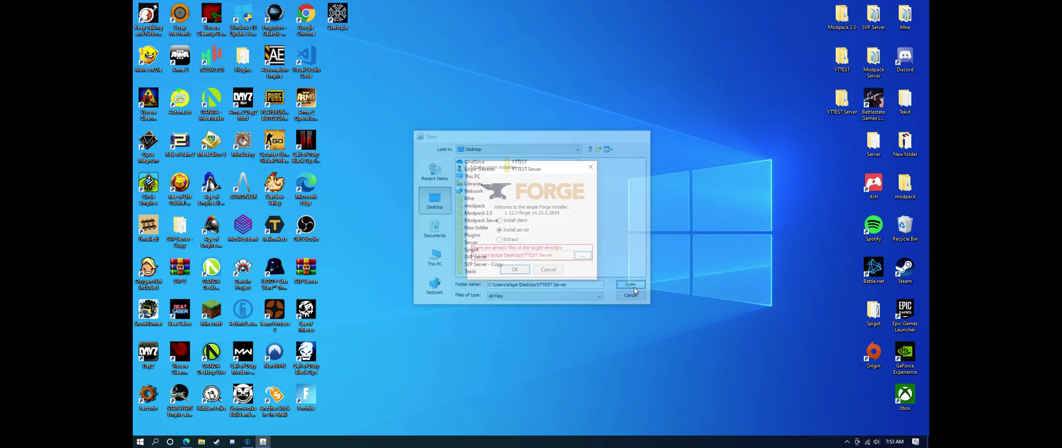
{"action": "left_click", "coordinate": [515, 270]}
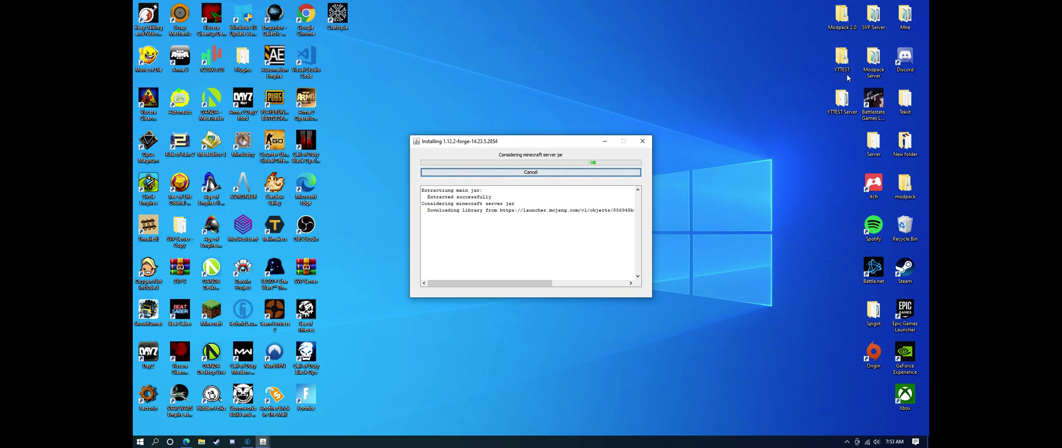
{"action": "double_click", "coordinate": [842, 100]}
{"action": "left_click_drag", "start_coordinate": [627, 141], "coordinate": [387, 93]}
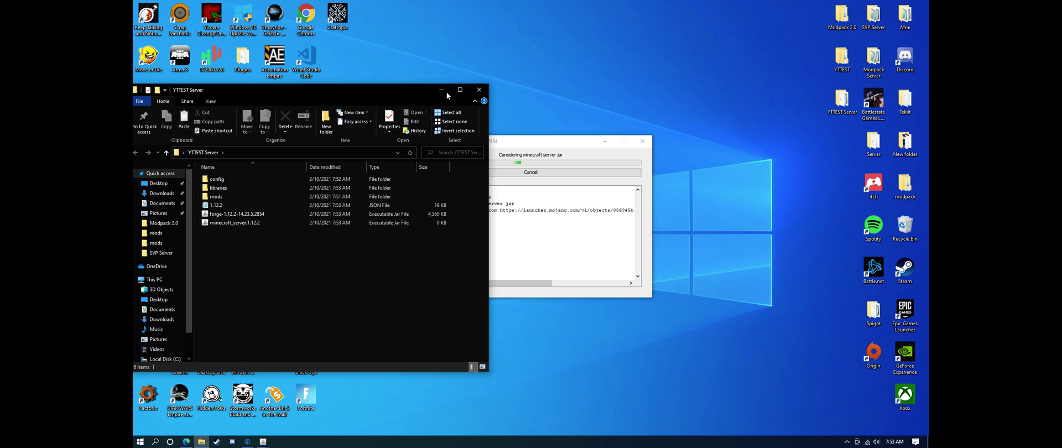
{"action": "left_click_drag", "start_coordinate": [530, 140], "coordinate": [725, 137]}
{"action": "left_click_drag", "start_coordinate": [407, 88], "coordinate": [479, 84]}
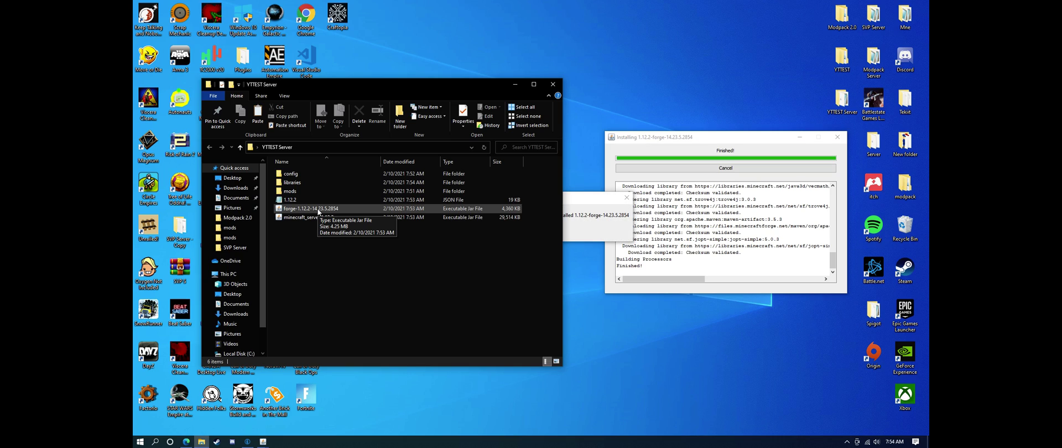
{"action": "left_click", "coordinate": [607, 202]}
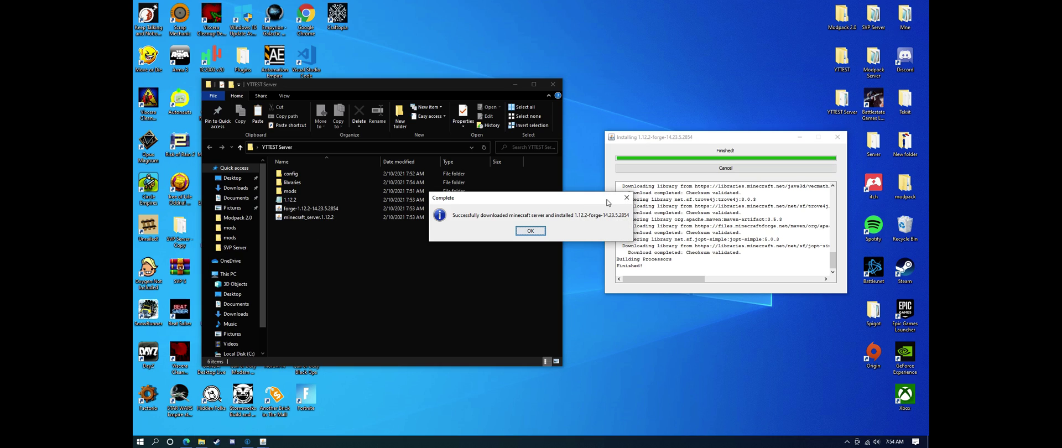
{"action": "left_click", "coordinate": [531, 235]}
{"action": "left_click_drag", "start_coordinate": [408, 92], "coordinate": [608, 85]}
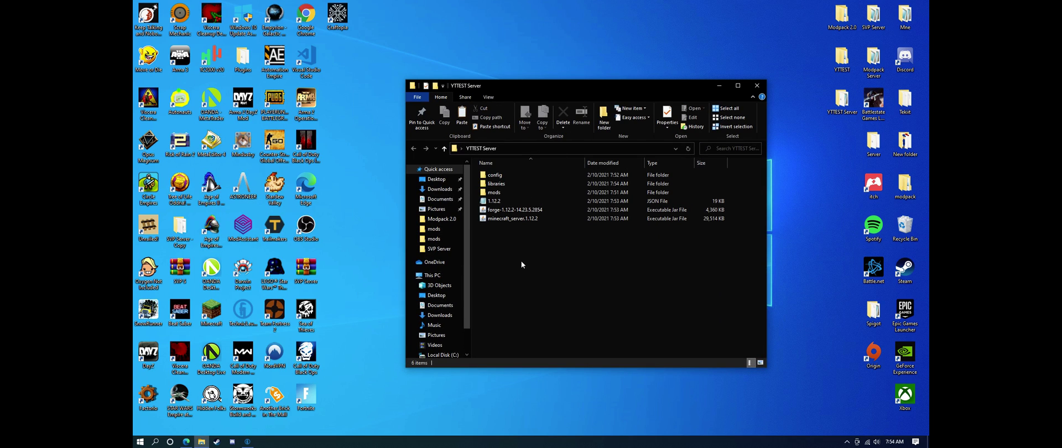
{"action": "left_click", "coordinate": [523, 221]}
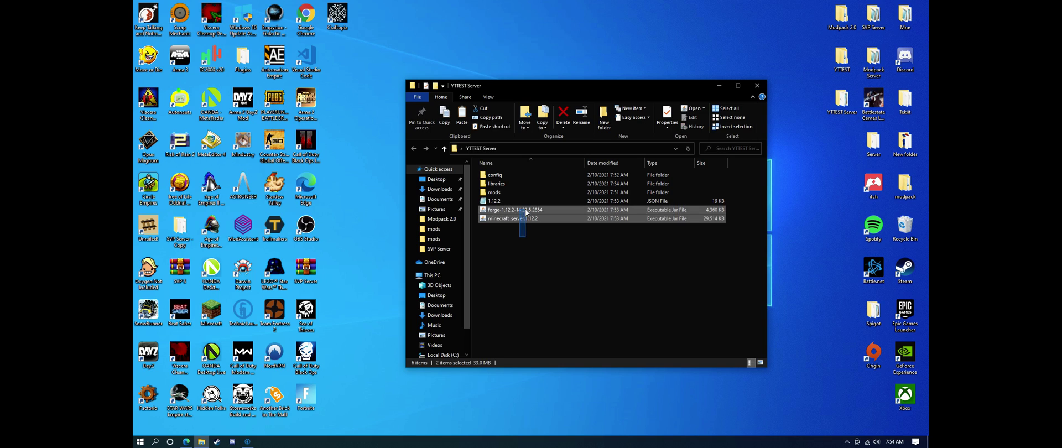
{"action": "left_click", "coordinate": [521, 247]}
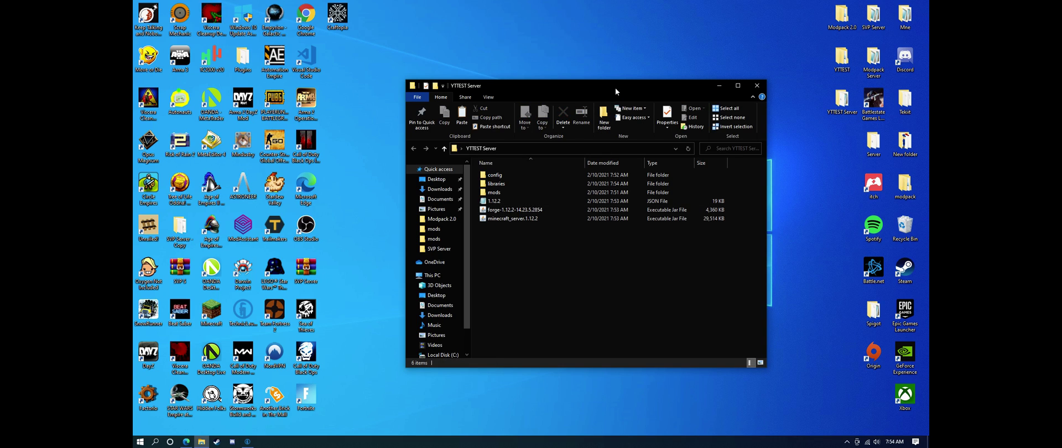
{"action": "left_click_drag", "start_coordinate": [615, 87], "coordinate": [560, 78]}
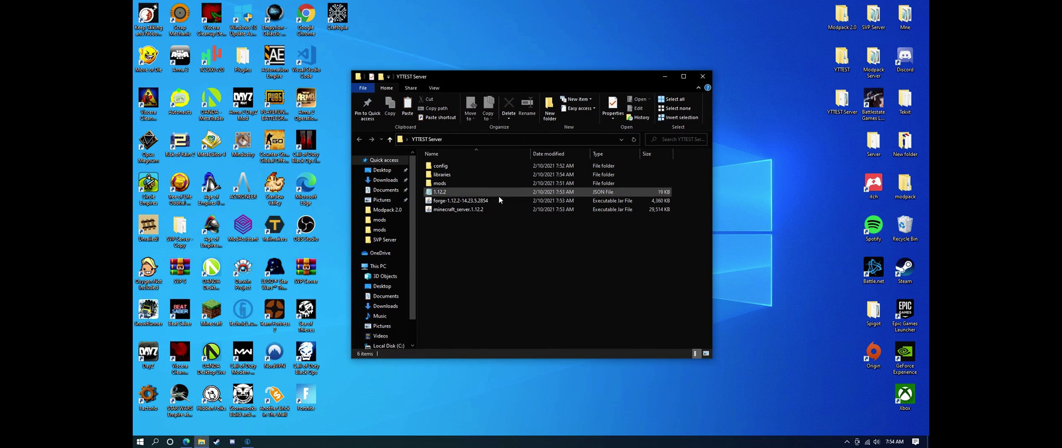
Add a New Text Document to the YTTEST Server folder
{"action": "right_click", "coordinate": [471, 233]}
{"action": "mouse_move", "coordinate": [544, 350]}
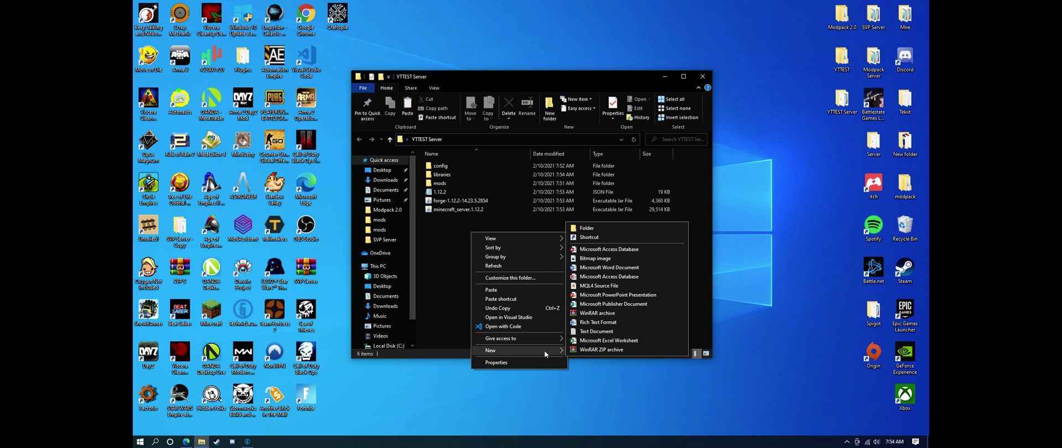
{"action": "left_click", "coordinate": [592, 330]}
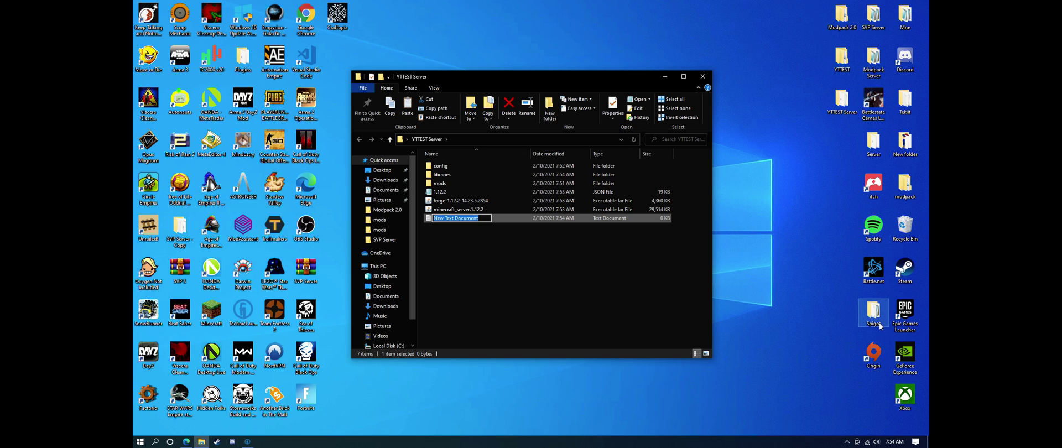
Glance into the desktop Server folder, then open the SVP Server folder
{"action": "double_click", "coordinate": [878, 144]}
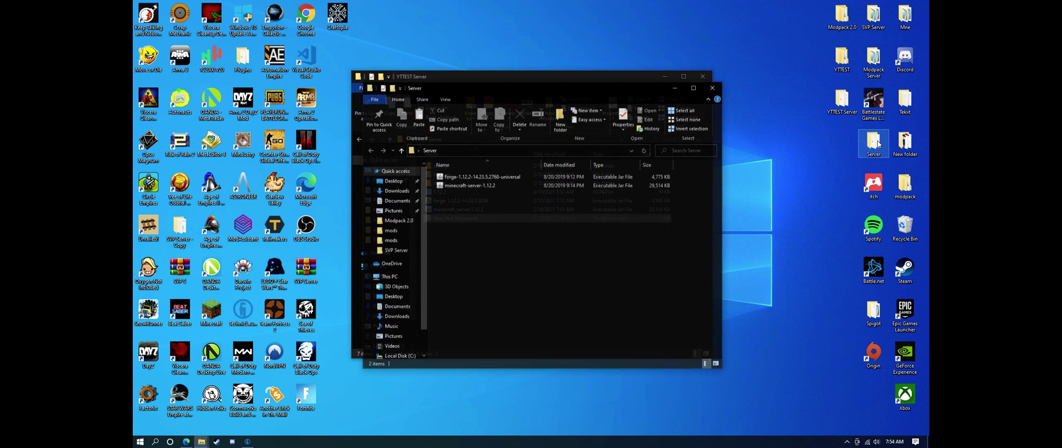
{"action": "left_click", "coordinate": [712, 88]}
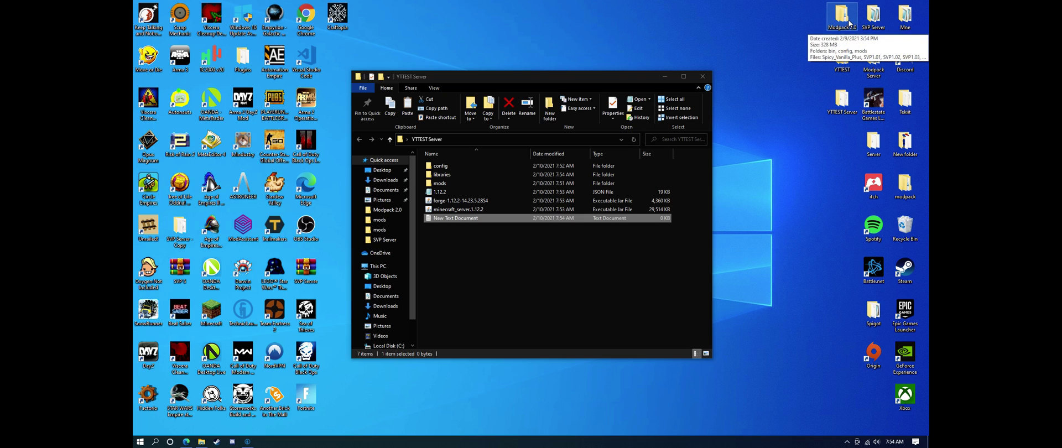
{"action": "double_click", "coordinate": [867, 24]}
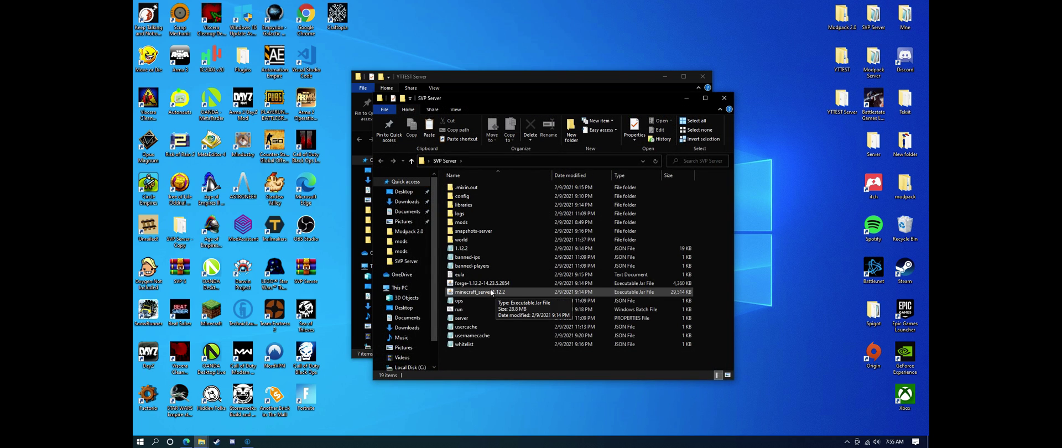
Open SVP Server's run.bat in Notepad and copy its two-line launch script
{"action": "right_click", "coordinate": [481, 309]}
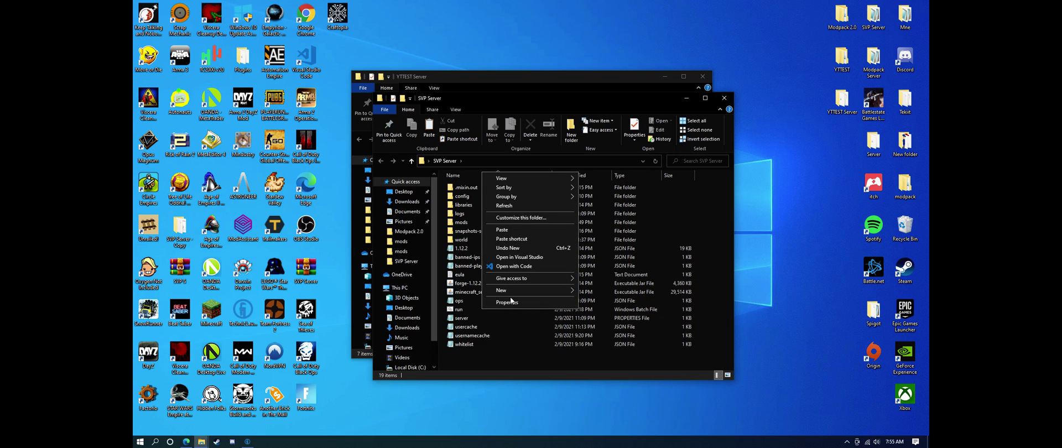
{"action": "left_click", "coordinate": [461, 310]}
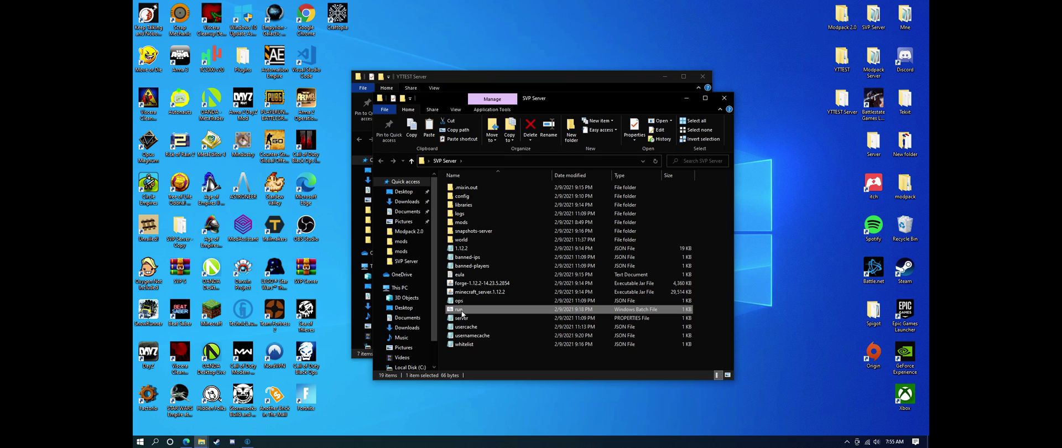
{"action": "right_click", "coordinate": [462, 313]}
{"action": "left_click", "coordinate": [484, 102]}
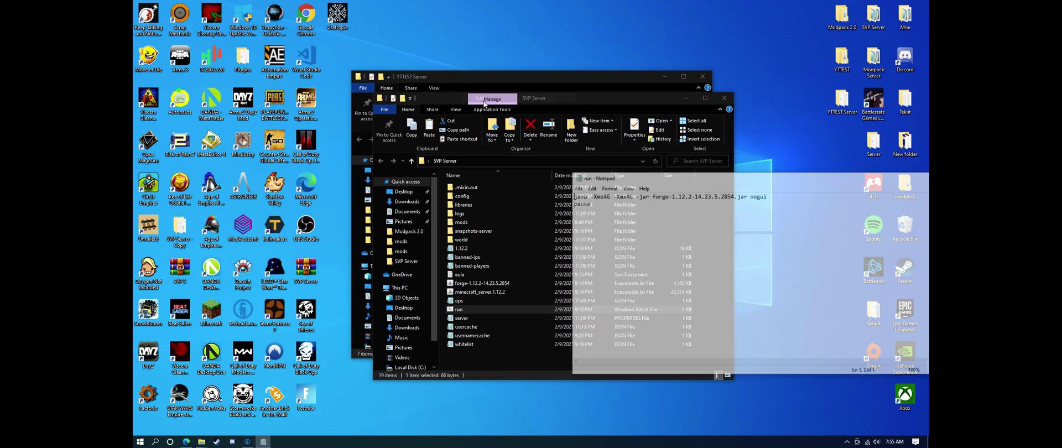
{"action": "left_click_drag", "start_coordinate": [438, 204], "coordinate": [374, 190]}
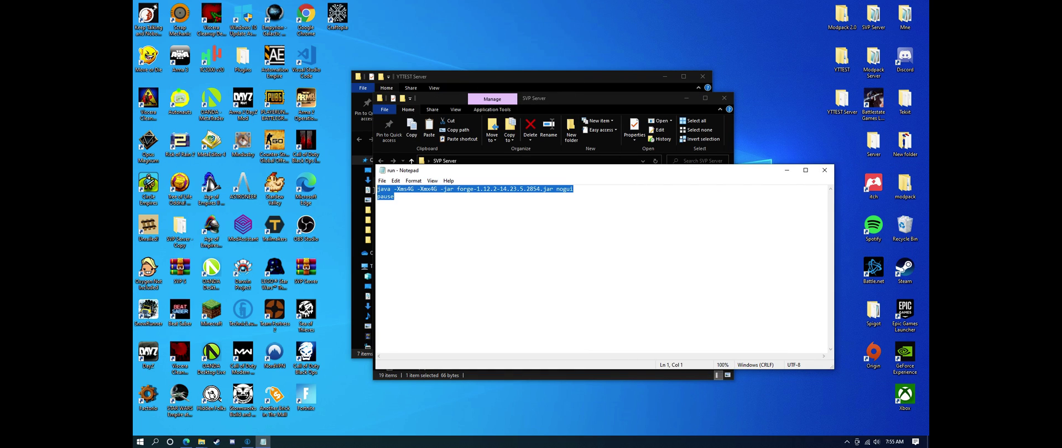
{"action": "key", "text": "ctrl+c"}
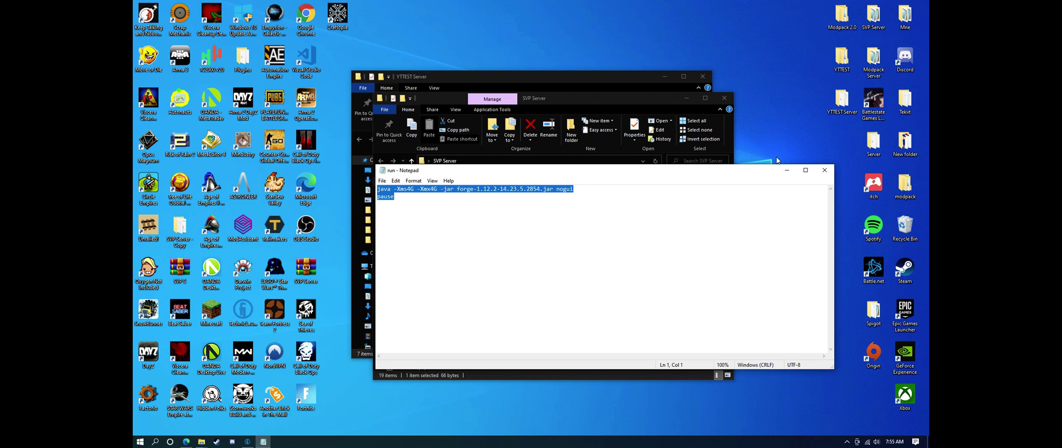
Close Notepad and the SVP Server window, then open YTTEST Server's New Text Document
{"action": "left_click", "coordinate": [826, 172]}
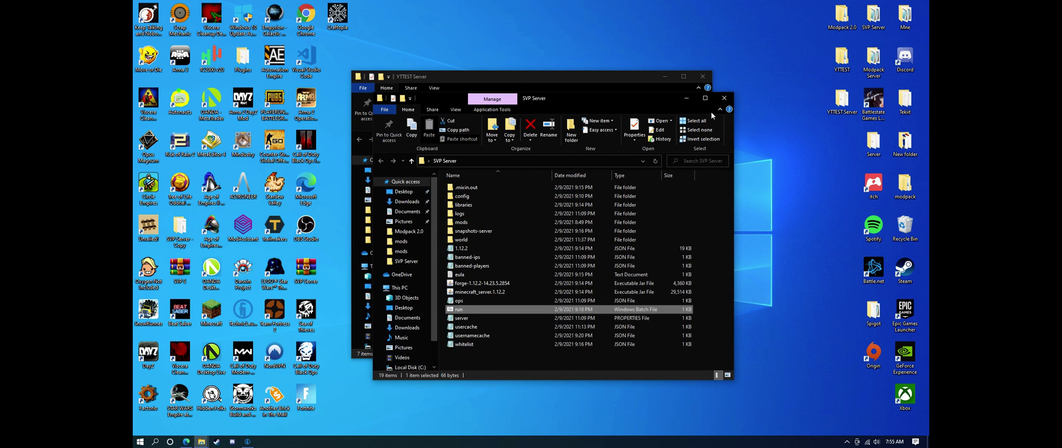
{"action": "left_click", "coordinate": [723, 98]}
{"action": "left_click", "coordinate": [452, 234]}
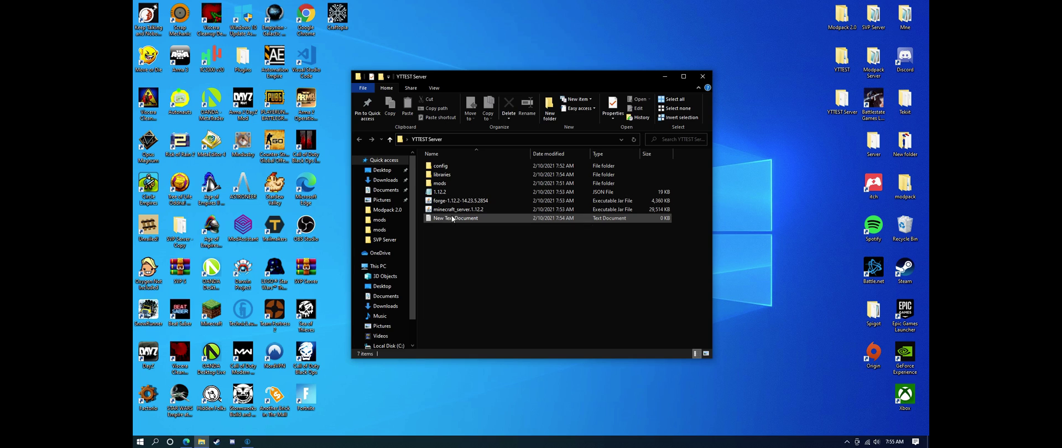
{"action": "double_click", "coordinate": [452, 218]}
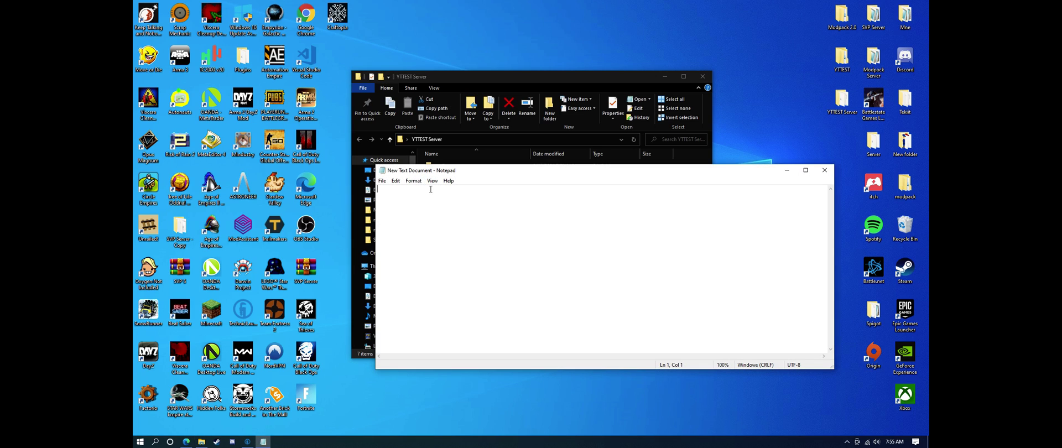
Paste the launch script into the new document and delete its old forge file name
{"action": "key", "text": "ctrl+v"}
{"action": "left_click_drag", "start_coordinate": [512, 173], "coordinate": [596, 231]}
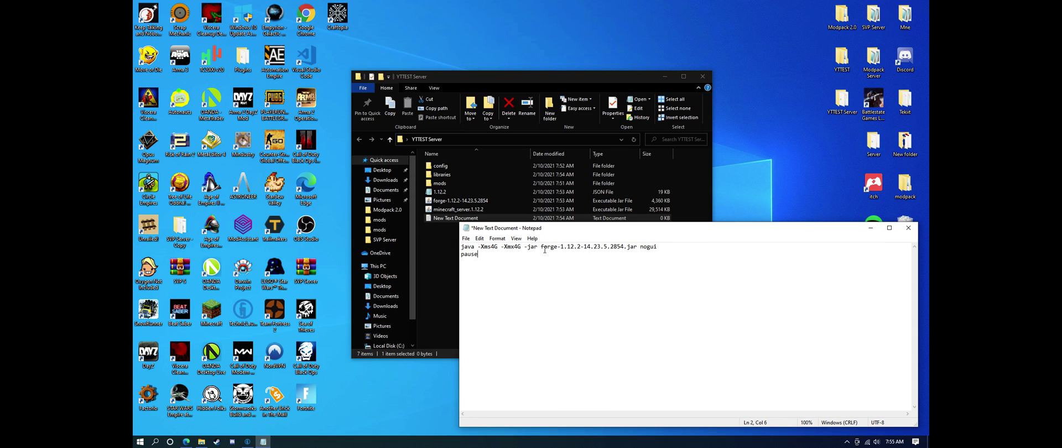
{"action": "left_click_drag", "start_coordinate": [540, 247], "coordinate": [624, 245]}
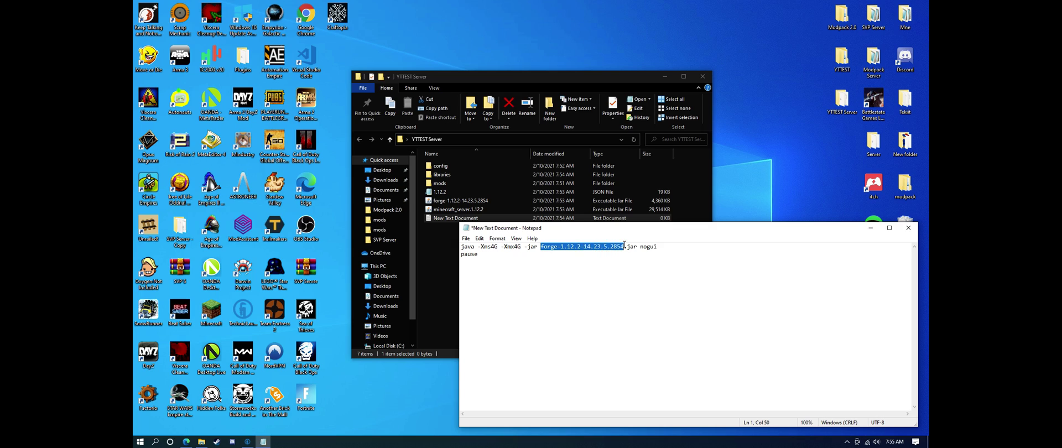
{"action": "key", "text": "BackSpace"}
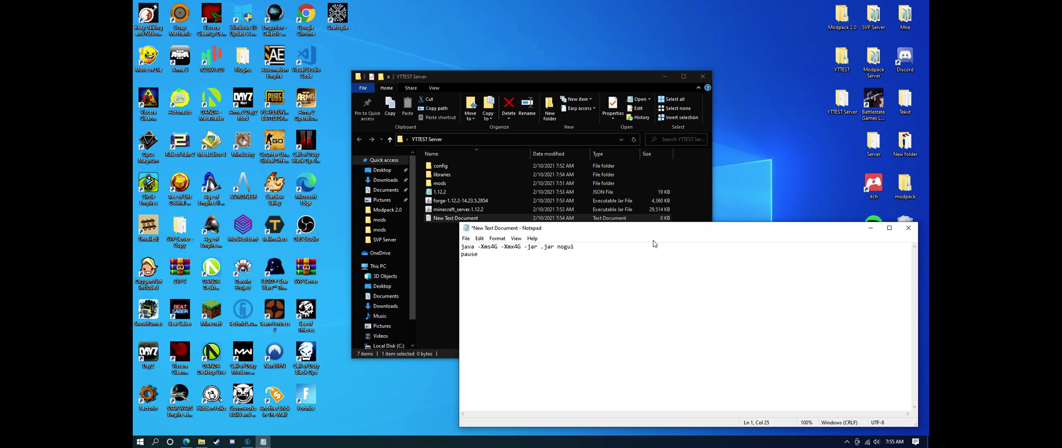
Insert the exact jar name forge-1.12.2-14.23.5.2854.jar into the java command
{"action": "right_click", "coordinate": [479, 201]}
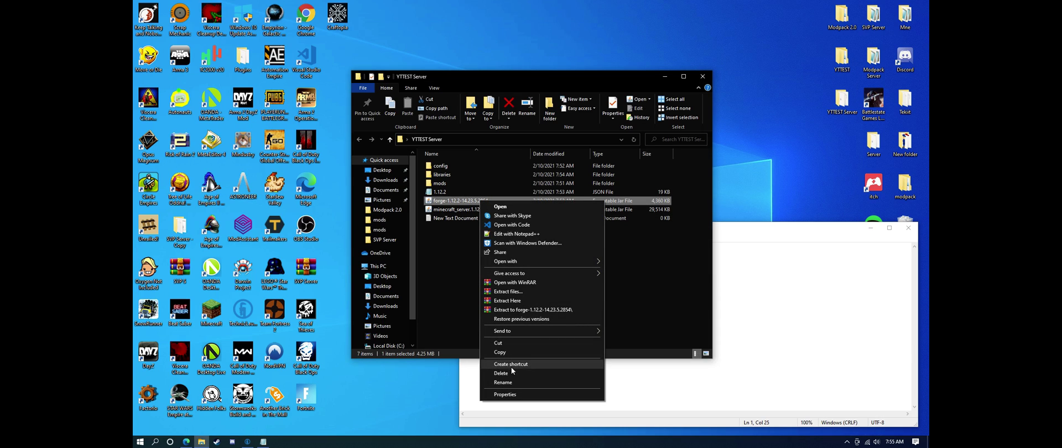
{"action": "left_click", "coordinate": [502, 382]}
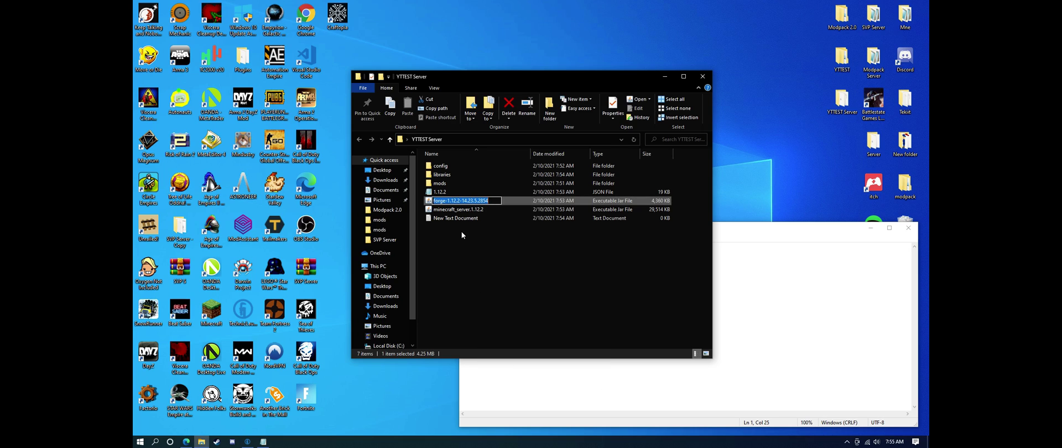
{"action": "left_click", "coordinate": [516, 257]}
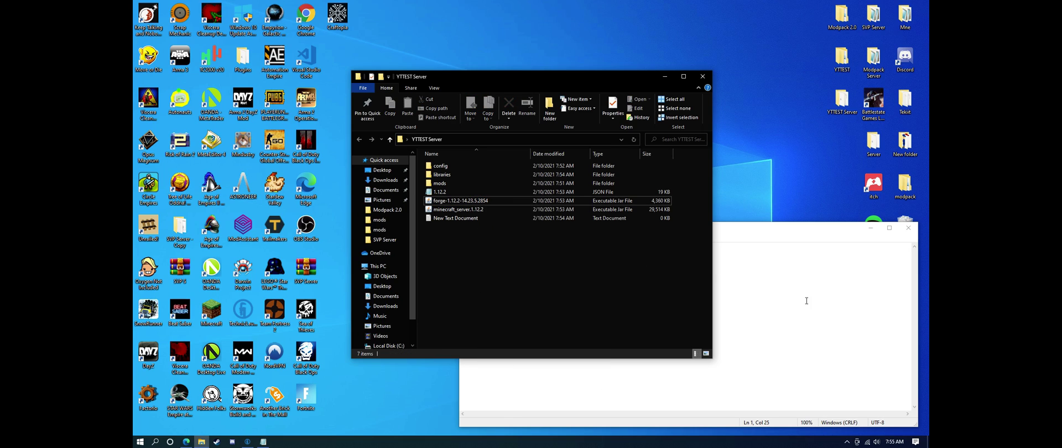
{"action": "left_click", "coordinate": [560, 259]}
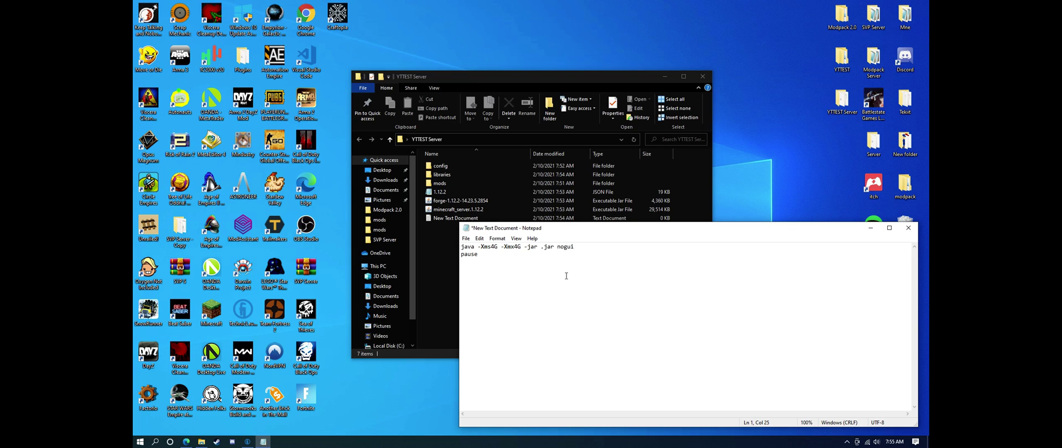
{"action": "key", "text": "ctrl+v"}
{"action": "left_click", "coordinate": [493, 247]}
{"action": "left_click", "coordinate": [491, 246]}
Save the script as run.bat with Save as type set to All Files
{"action": "left_click", "coordinate": [465, 239]}
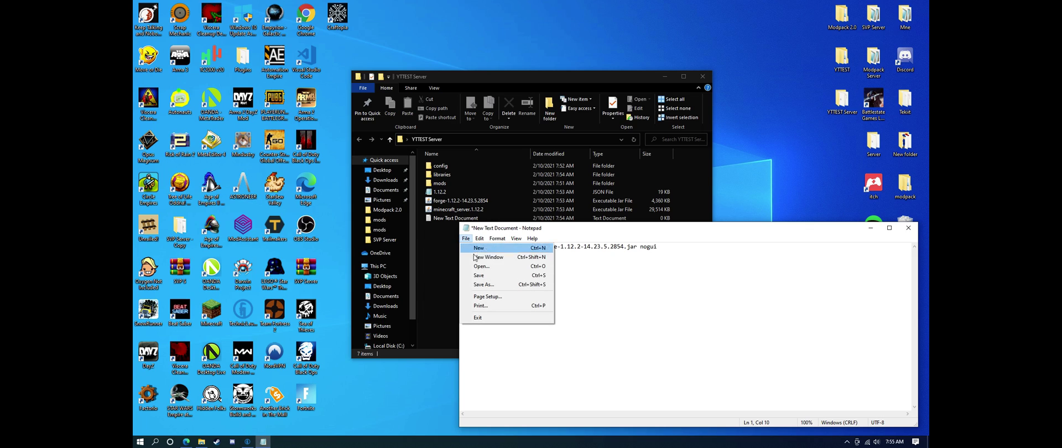
{"action": "left_click", "coordinate": [489, 286]}
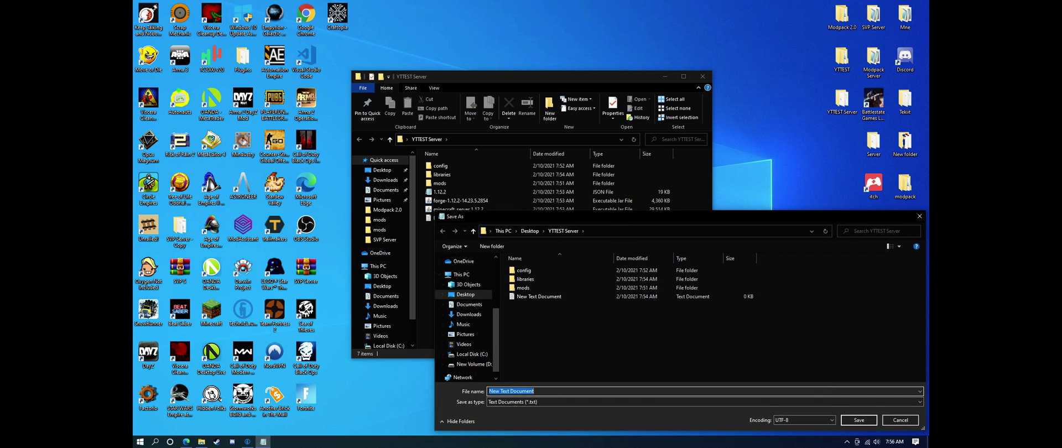
{"action": "type", "text": "run.bat"}
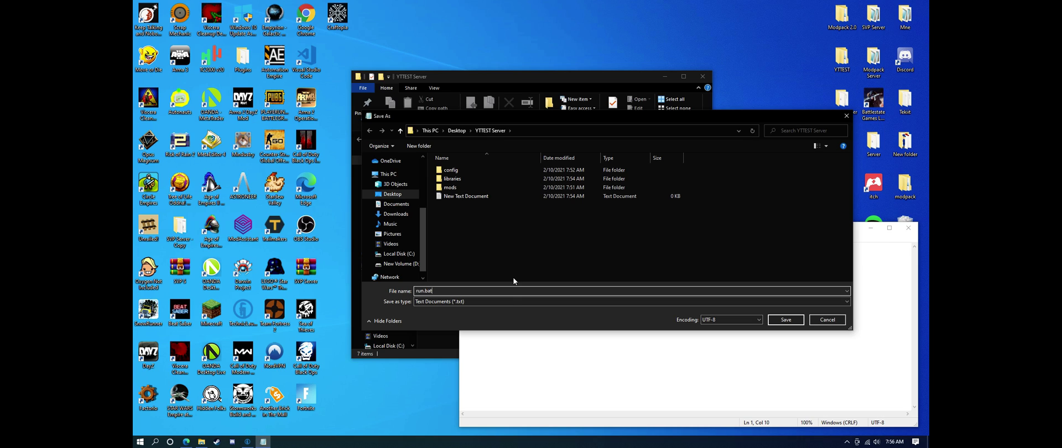
{"action": "left_click", "coordinate": [502, 301]}
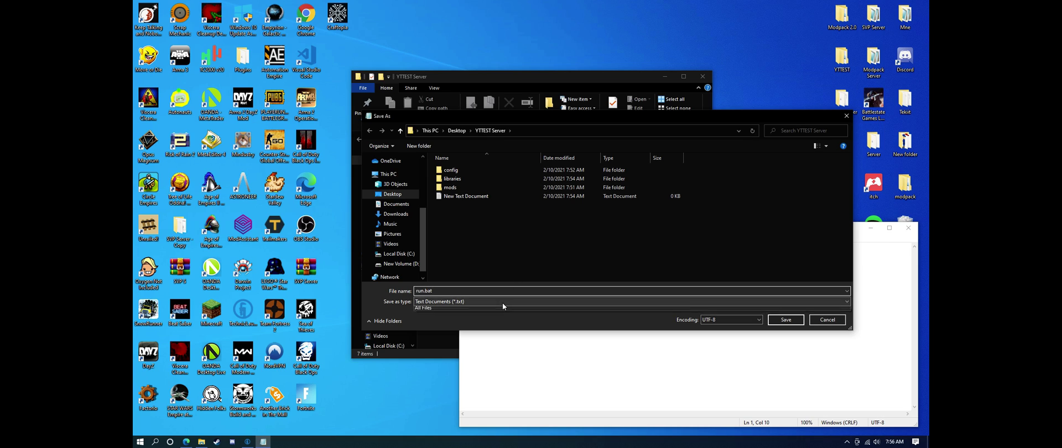
{"action": "left_click", "coordinate": [500, 314]}
{"action": "left_click", "coordinate": [785, 319]}
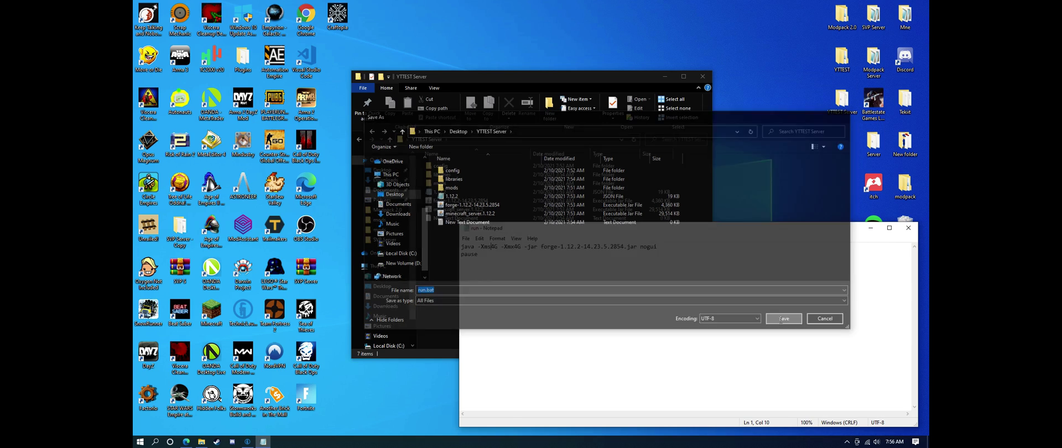
Close Notepad and delete the leftover New Text Document
{"action": "left_click", "coordinate": [908, 227]}
{"action": "left_click", "coordinate": [484, 219]}
{"action": "right_click", "coordinate": [484, 220]}
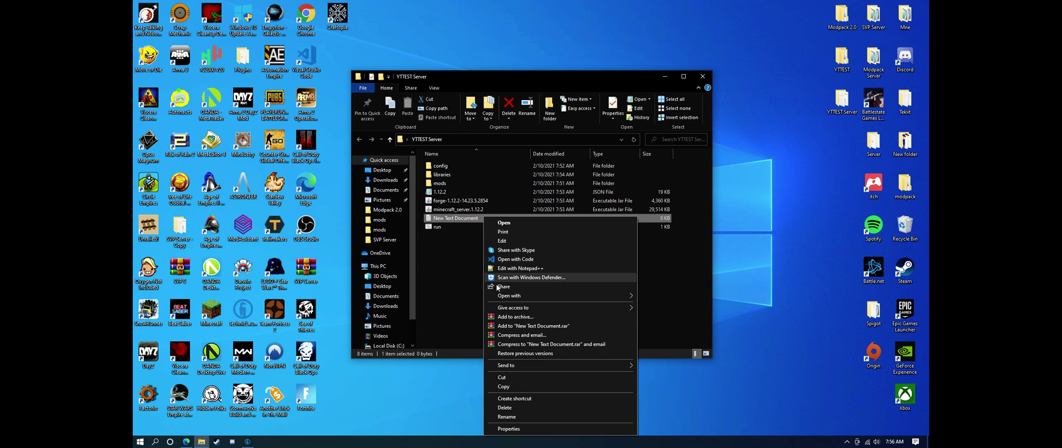
{"action": "left_click", "coordinate": [507, 409]}
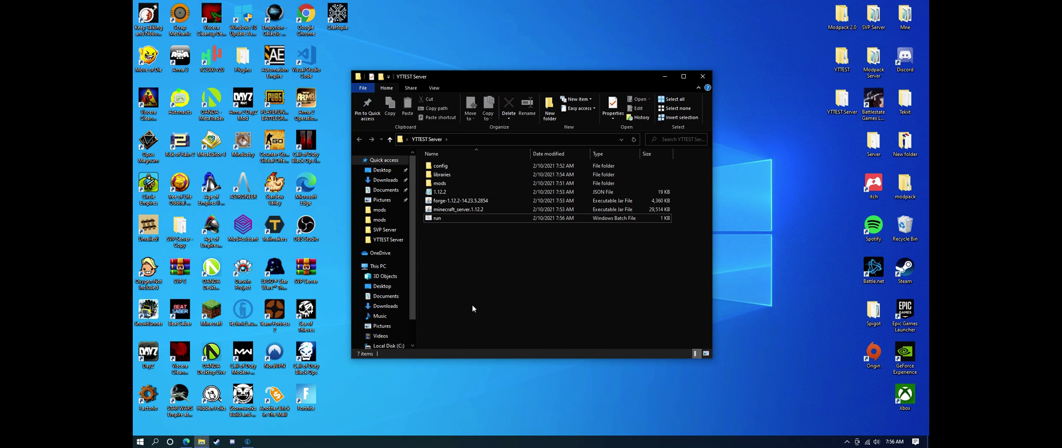
Run run.bat once so the Forge server generates eula.txt, then close the console
{"action": "double_click", "coordinate": [444, 218]}
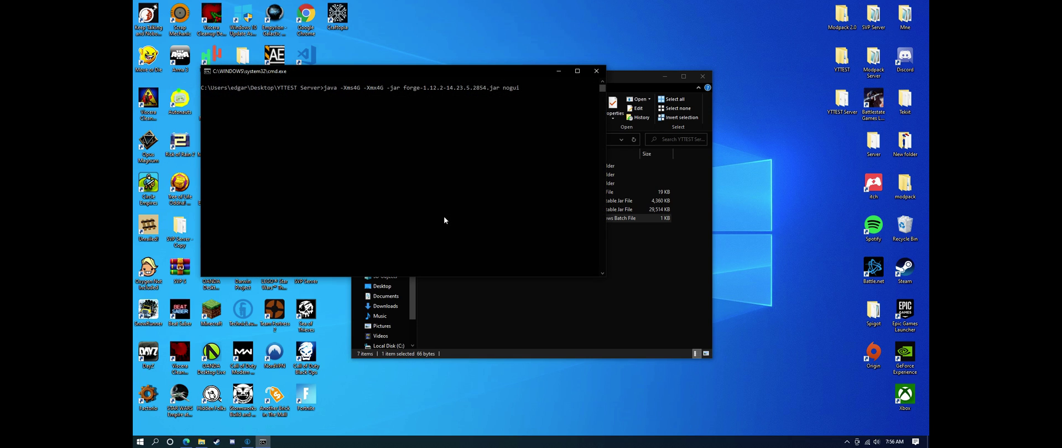
{"action": "left_click_drag", "start_coordinate": [433, 71], "coordinate": [579, 84]}
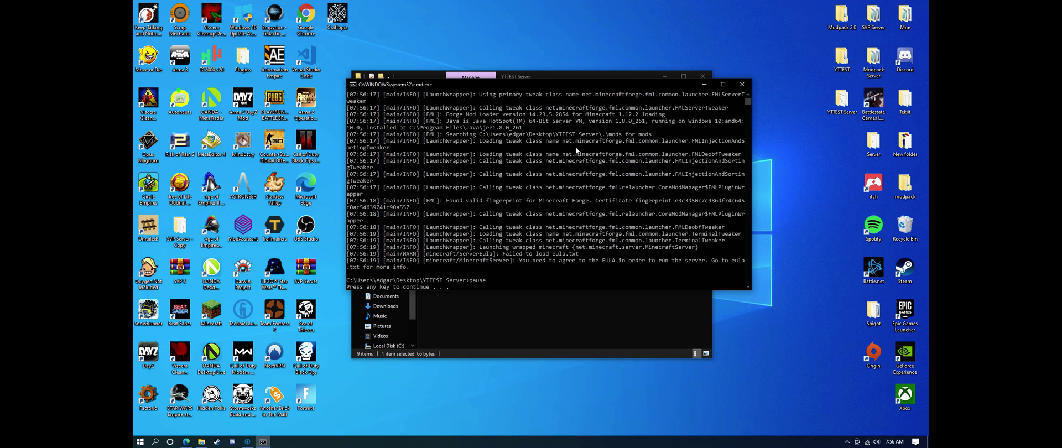
{"action": "key", "text": "Return"}
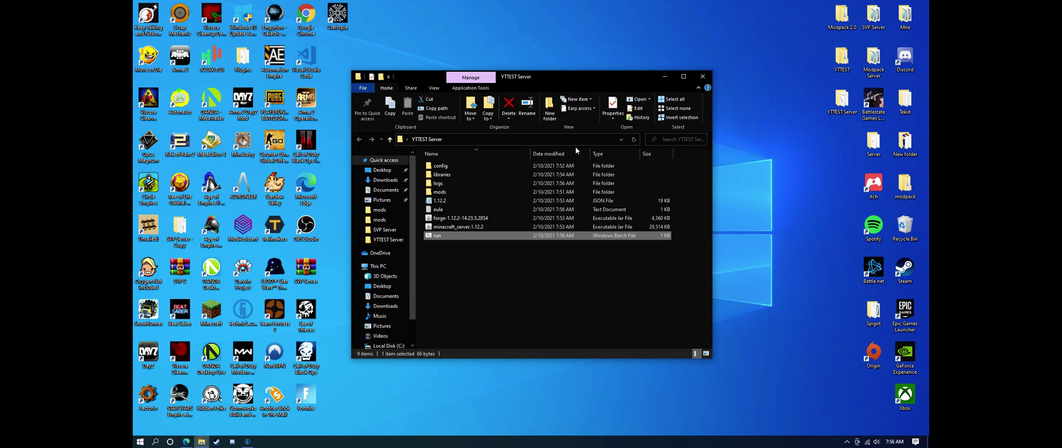
Change eula=false to eula=true in eula.txt and save it
{"action": "double_click", "coordinate": [443, 211]}
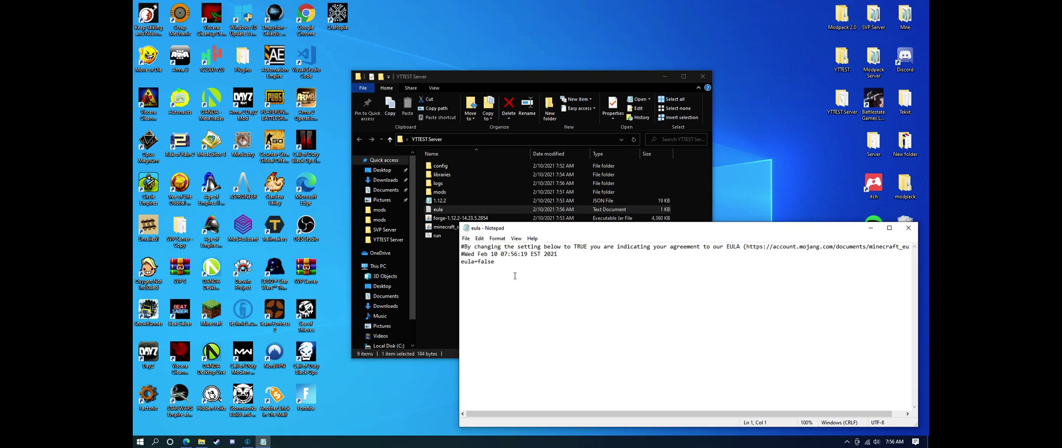
{"action": "key", "text": "BackSpace"}
{"action": "key", "text": "BackSpace"}
{"action": "key", "text": "BackSpace"}
{"action": "type", "text": "true"}
{"action": "key", "text": "ctrl+s"}
{"action": "left_click", "coordinate": [908, 227]}
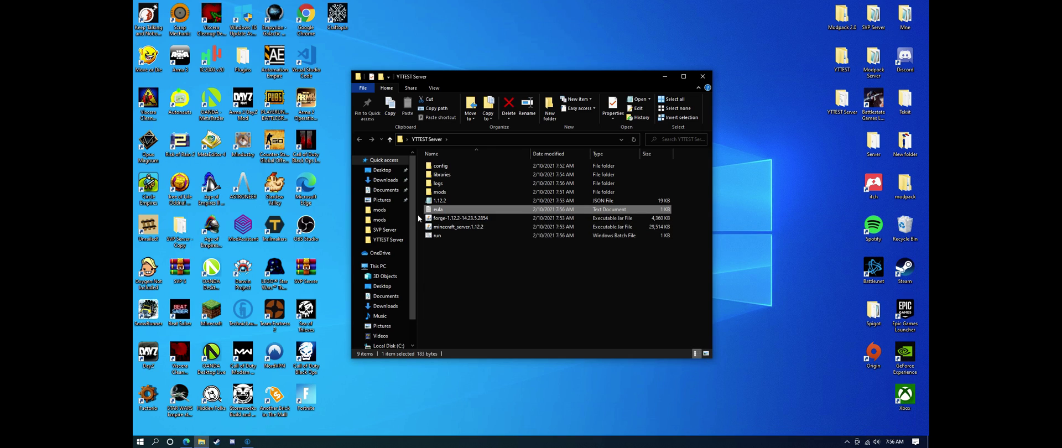
Relaunch the Forge server with run.bat, let it reach Done, then return to Technic Launcher
{"action": "double_click", "coordinate": [440, 234]}
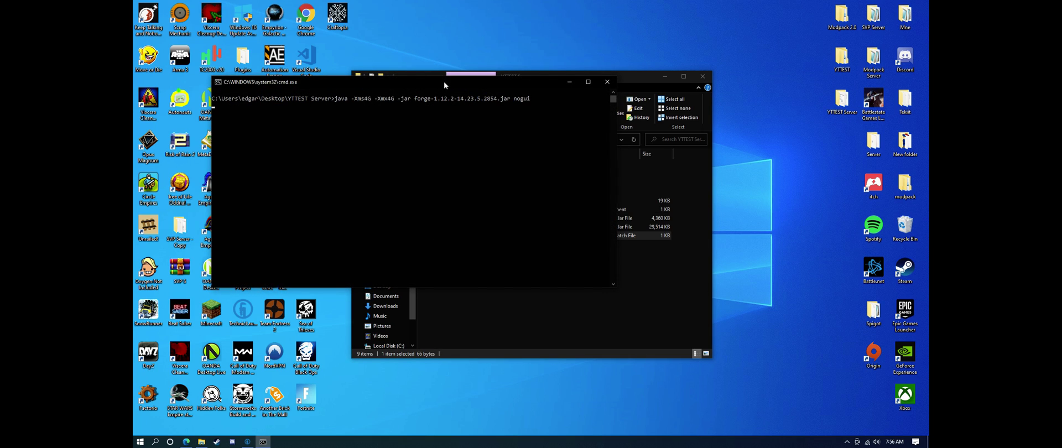
{"action": "left_click_drag", "start_coordinate": [443, 81], "coordinate": [546, 51]}
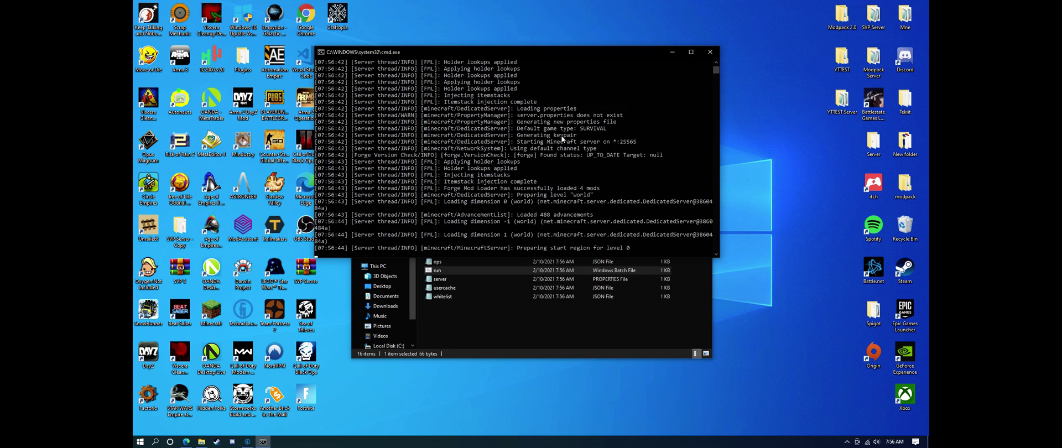
{"action": "left_click", "coordinate": [545, 322]}
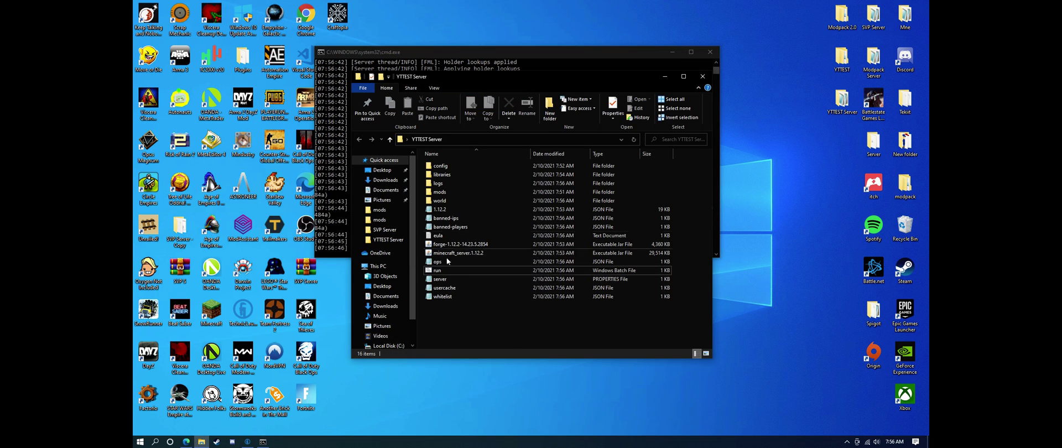
{"action": "left_click", "coordinate": [561, 53]}
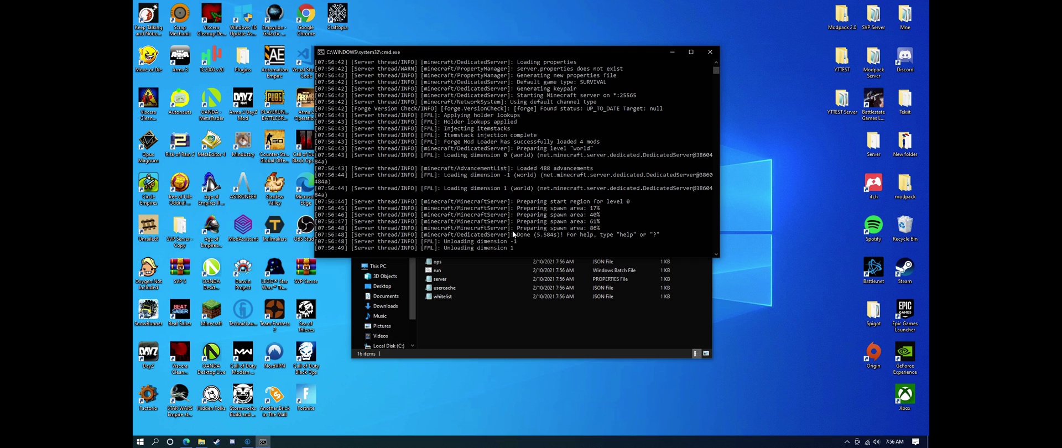
{"action": "left_click", "coordinate": [453, 330]}
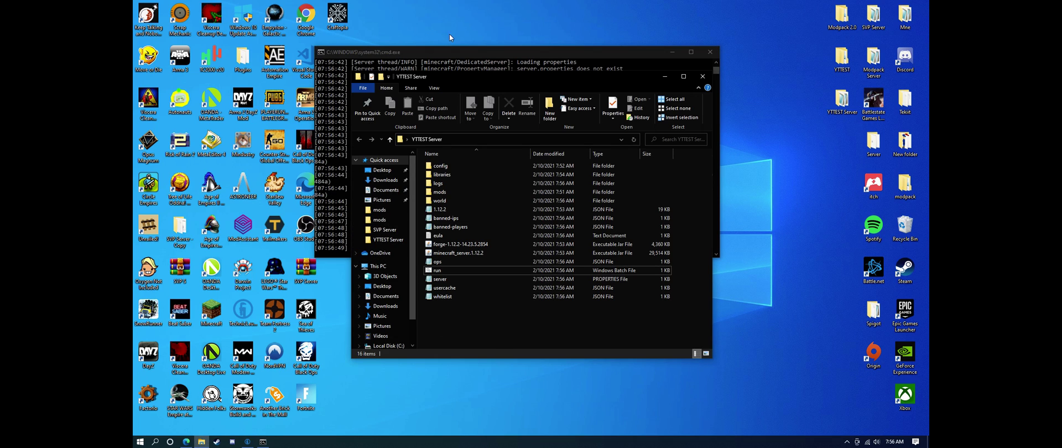
{"action": "left_click", "coordinate": [460, 52]}
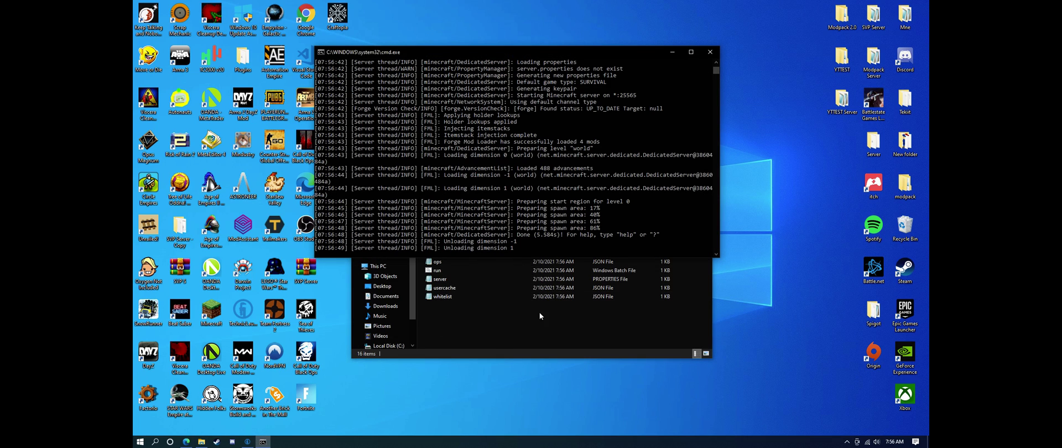
{"action": "left_click", "coordinate": [533, 327]}
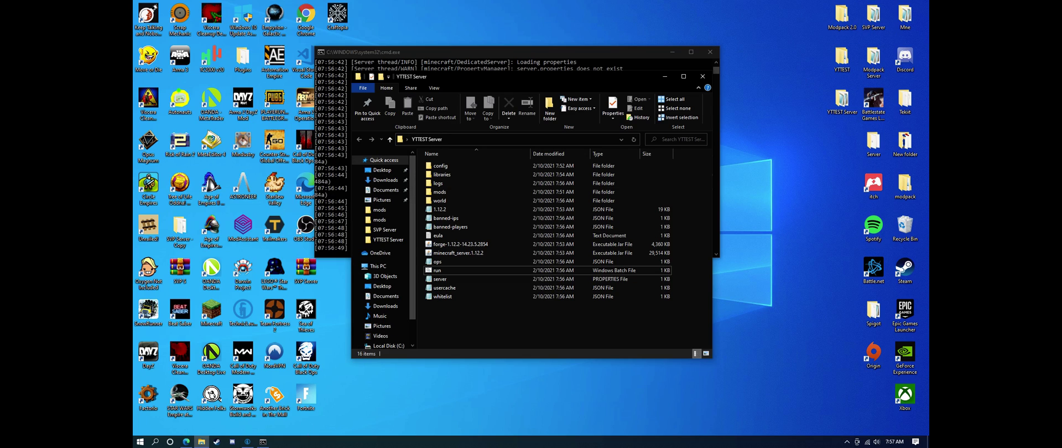
{"action": "mouse_move", "coordinate": [264, 443]}
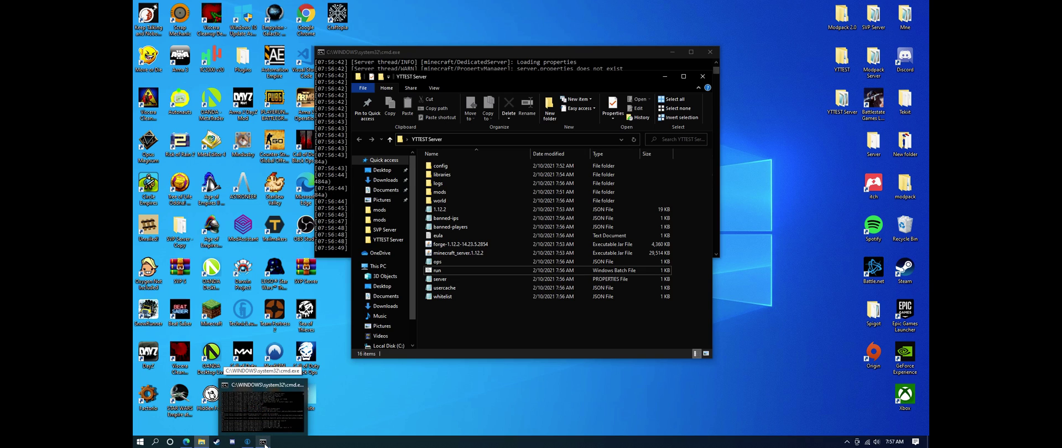
{"action": "left_click", "coordinate": [247, 442]}
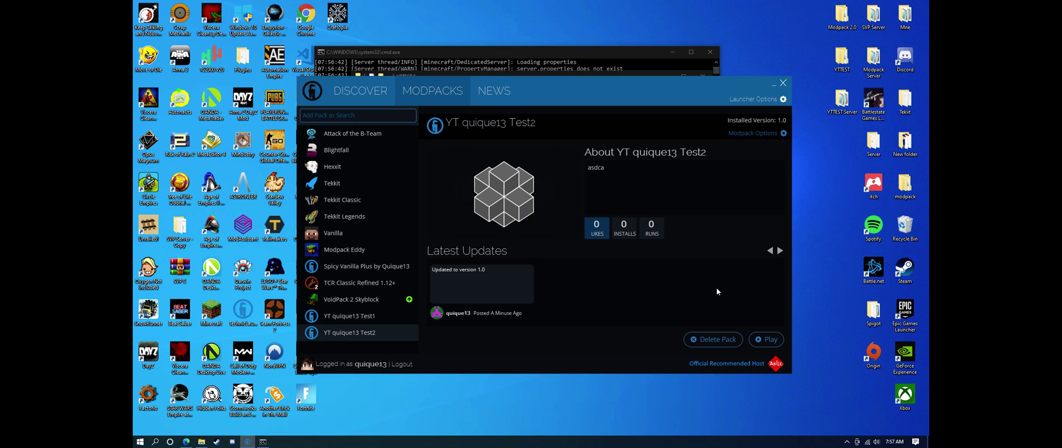
Run ipconfig in a new Command Prompt, copy the IPv4 address 192.168.4.134, and close it
{"action": "left_click", "coordinate": [155, 442]}
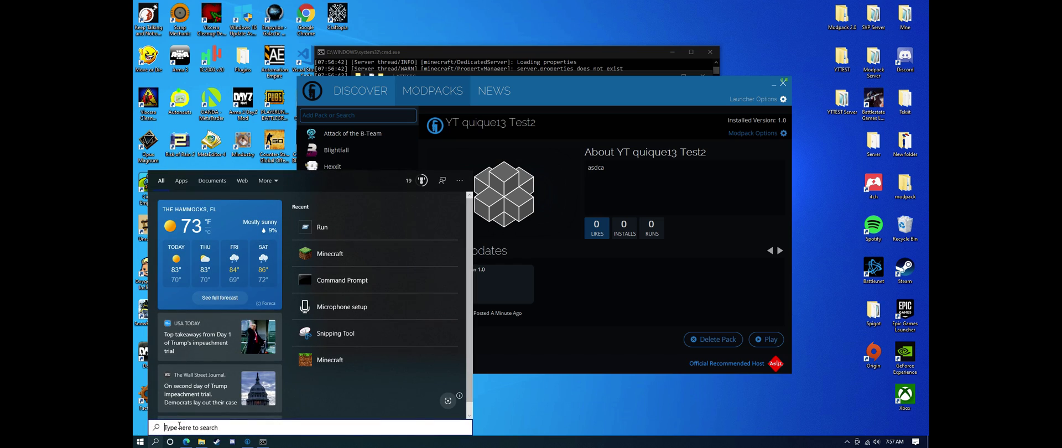
{"action": "type", "text": "cmd"}
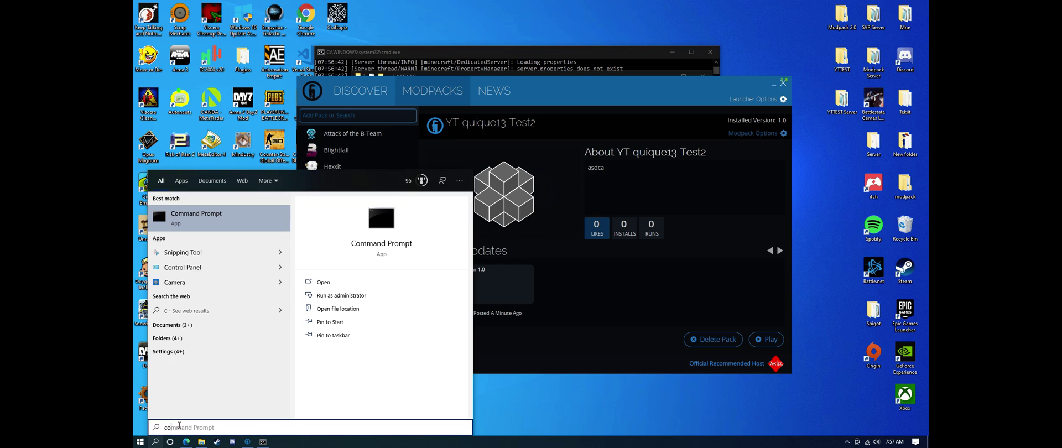
{"action": "key", "text": "Return"}
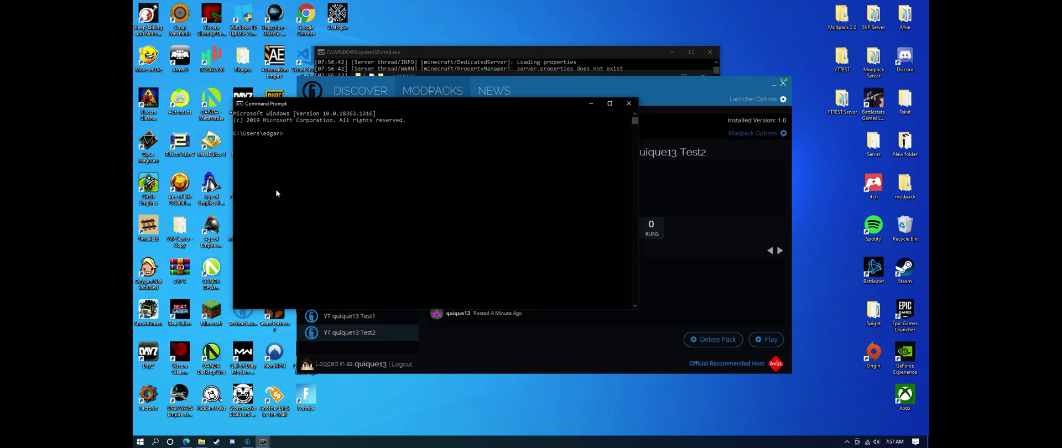
{"action": "type", "text": "ipconfig"}
{"action": "key", "text": "Return"}
{"action": "scroll", "coordinate": [276, 189], "scroll_direction": "down", "scroll_amount": 7}
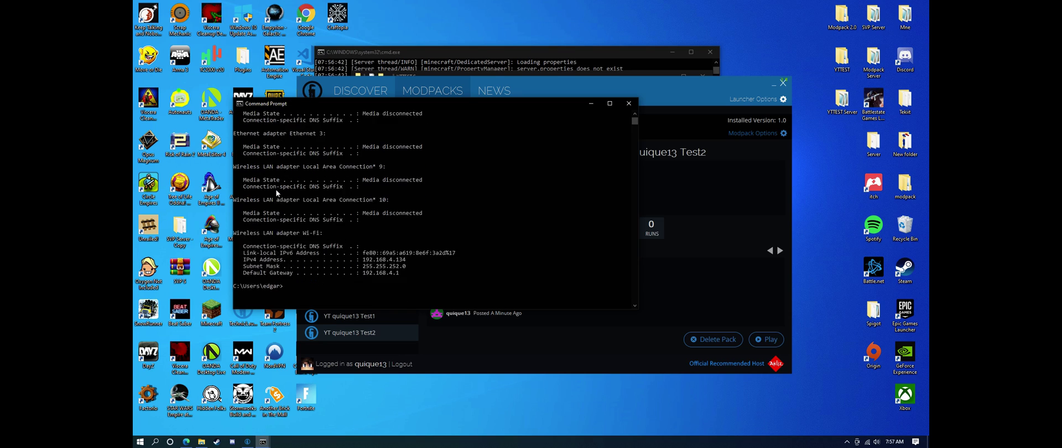
{"action": "scroll", "coordinate": [323, 152], "scroll_direction": "down", "scroll_amount": 1}
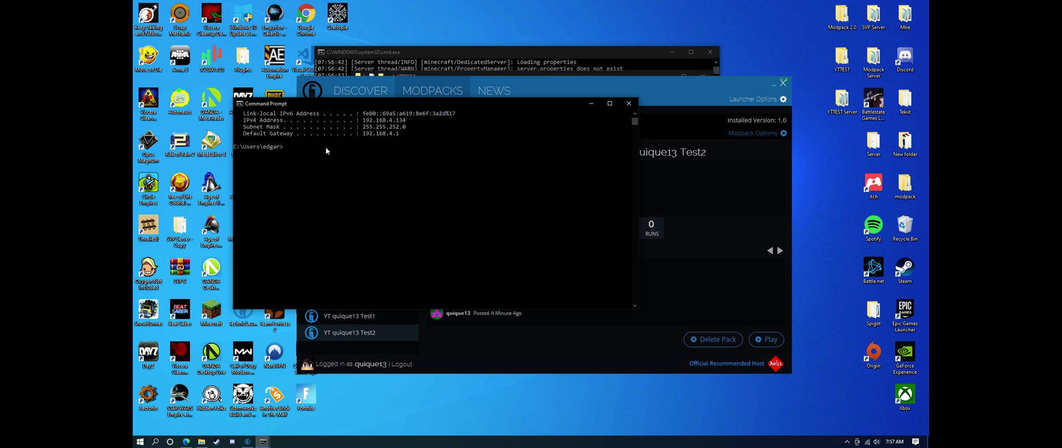
{"action": "left_click_drag", "start_coordinate": [359, 120], "coordinate": [404, 123]}
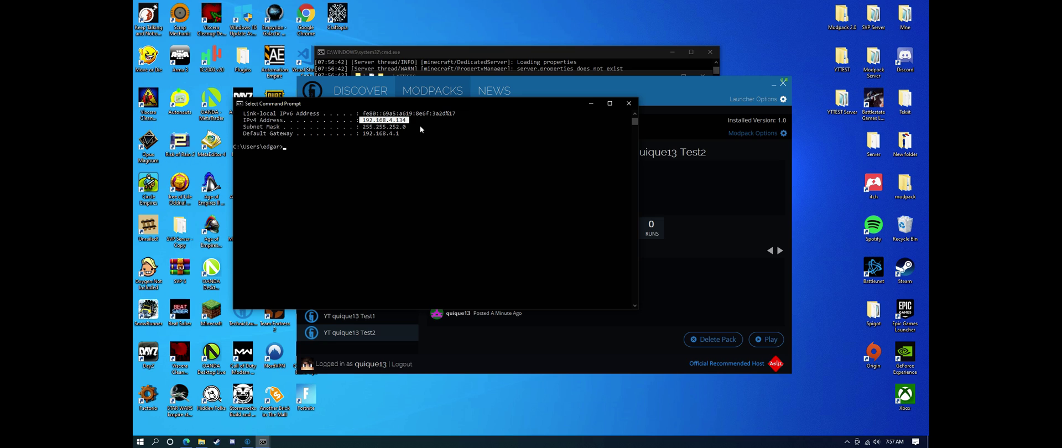
{"action": "left_click", "coordinate": [629, 104]}
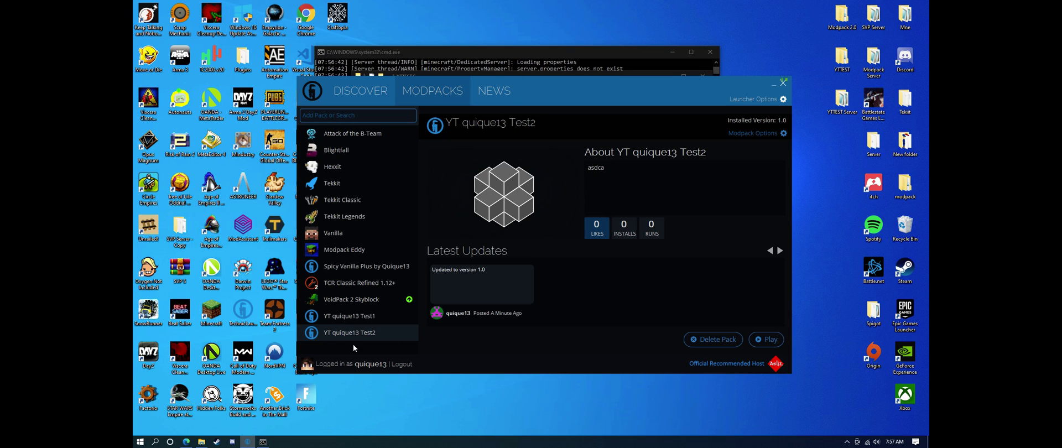
Play YT quique13 Test2, close the server folder window, and reach Minecraft's Multiplayer list
{"action": "left_click", "coordinate": [762, 340]}
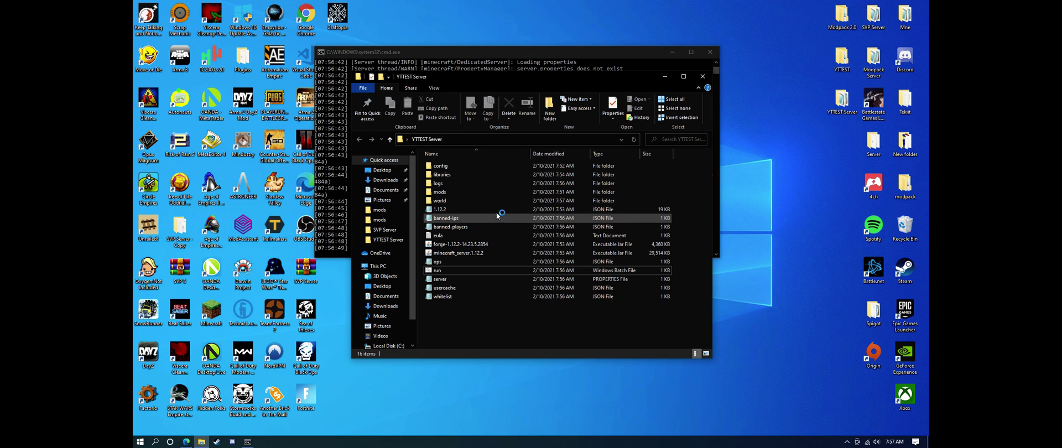
{"action": "left_click", "coordinate": [700, 77]}
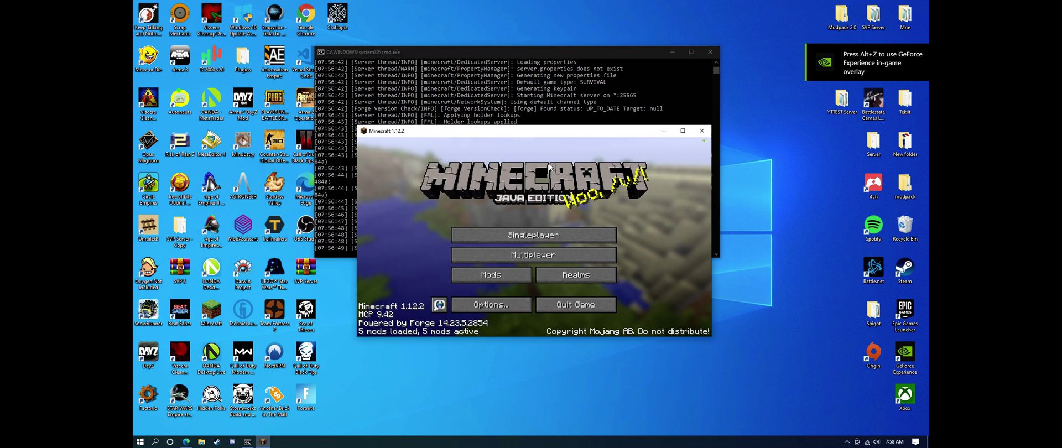
{"action": "left_click", "coordinate": [528, 255]}
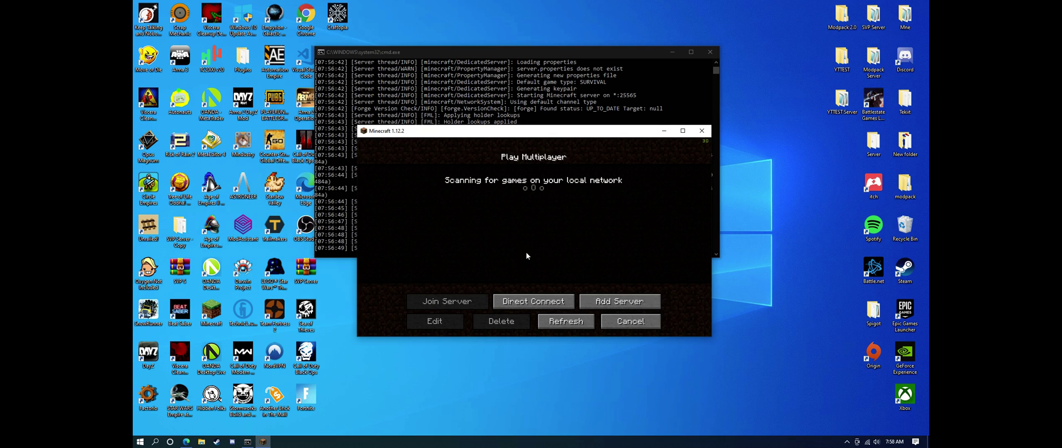
Add a 'Minecraft Server' entry at 192.168.4.134 and join it
{"action": "left_click", "coordinate": [624, 301]}
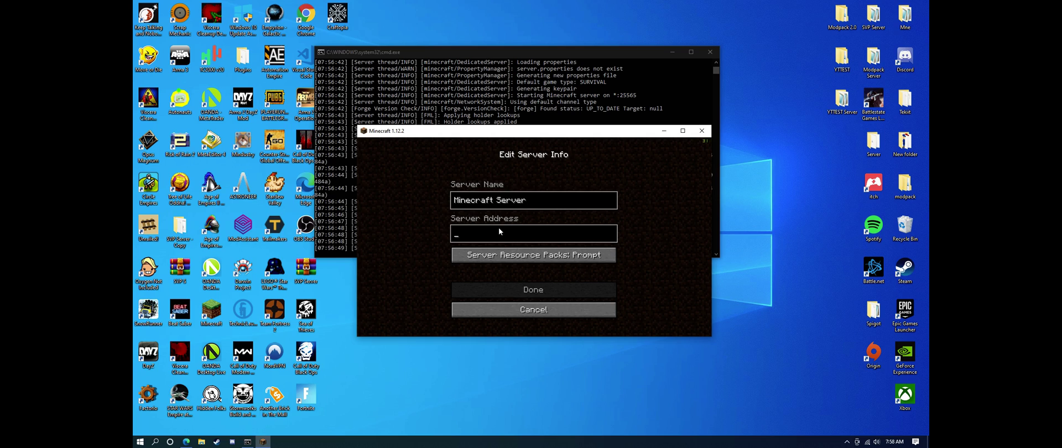
{"action": "type", "text": "192.168.4.134"}
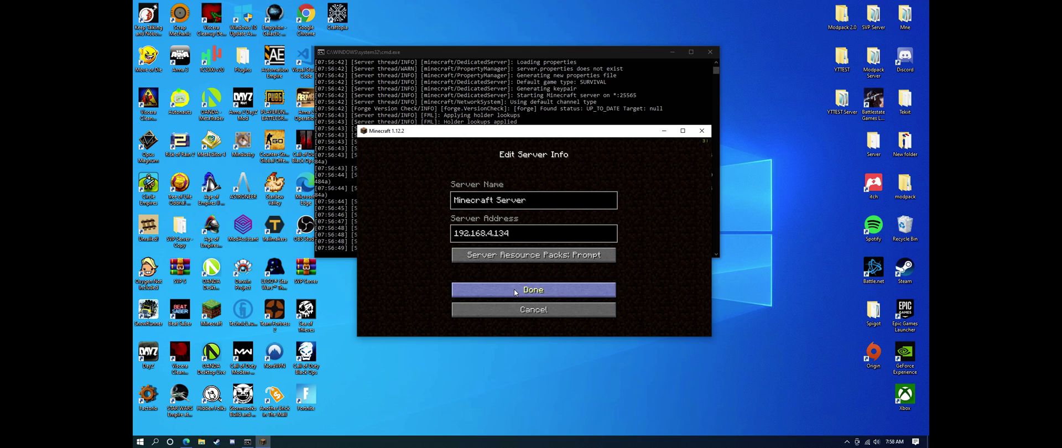
{"action": "left_click", "coordinate": [513, 288]}
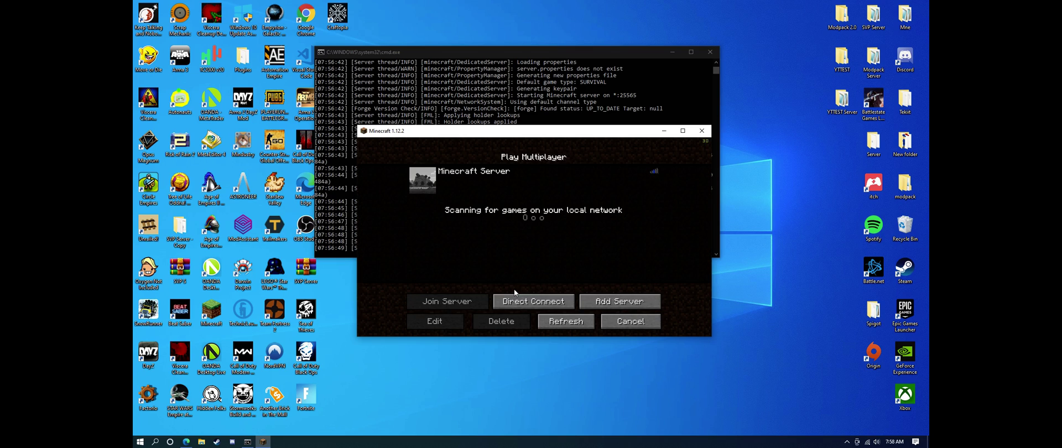
{"action": "left_click", "coordinate": [529, 189]}
{"action": "left_click", "coordinate": [452, 306]}
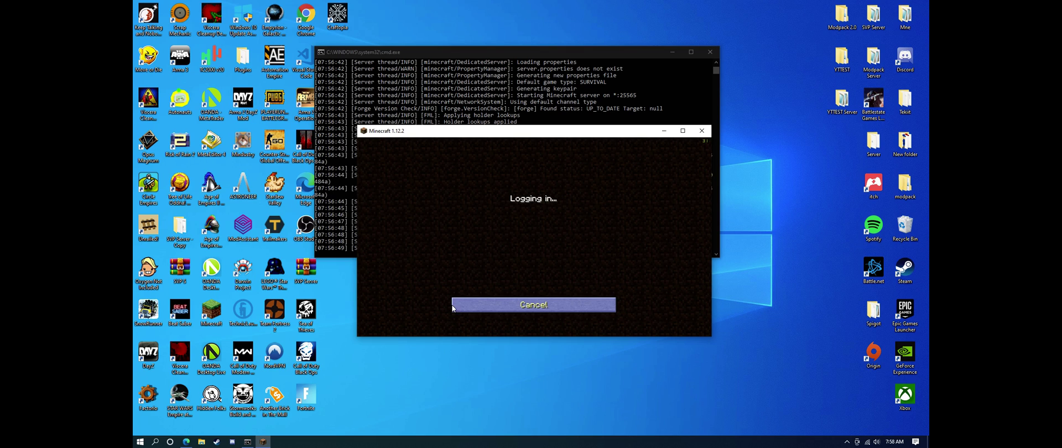
Check the server console for the join, play briefly, then pause and close Minecraft
{"action": "left_click", "coordinate": [621, 91]}
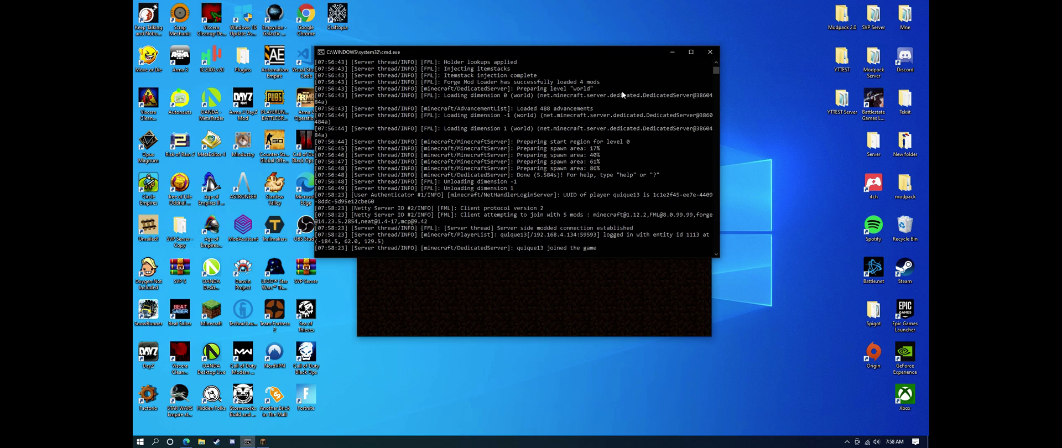
{"action": "left_click", "coordinate": [572, 268]}
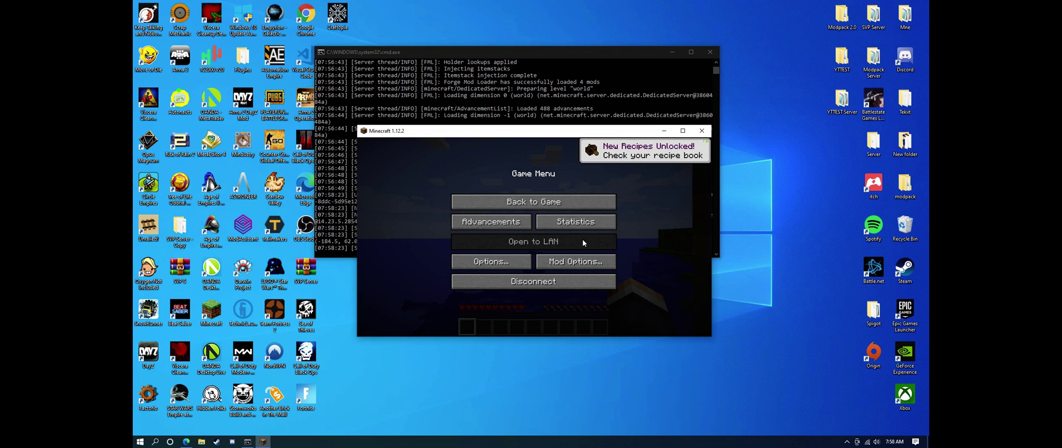
{"action": "left_click", "coordinate": [565, 202]}
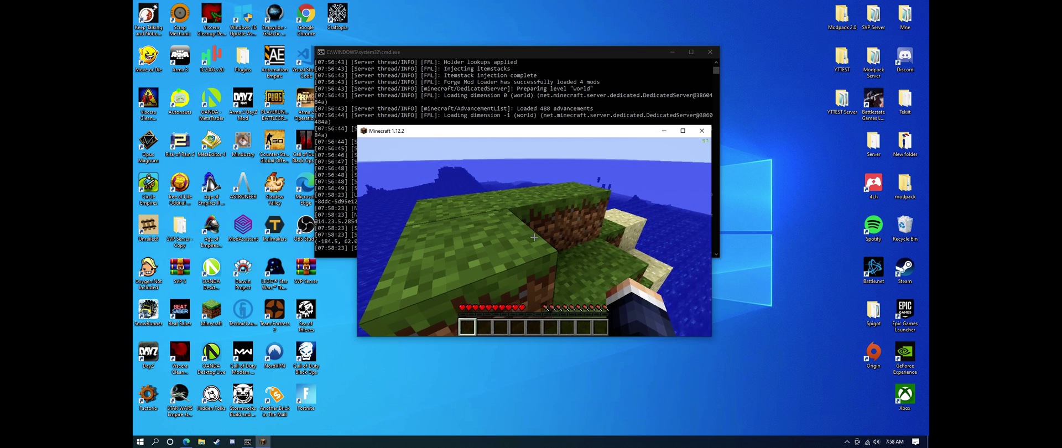
{"action": "key", "text": "Escape"}
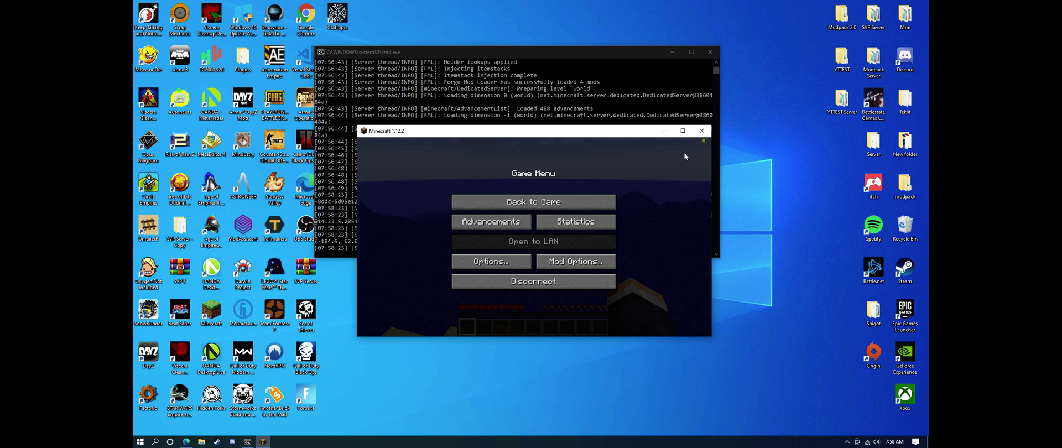
{"action": "left_click", "coordinate": [702, 132]}
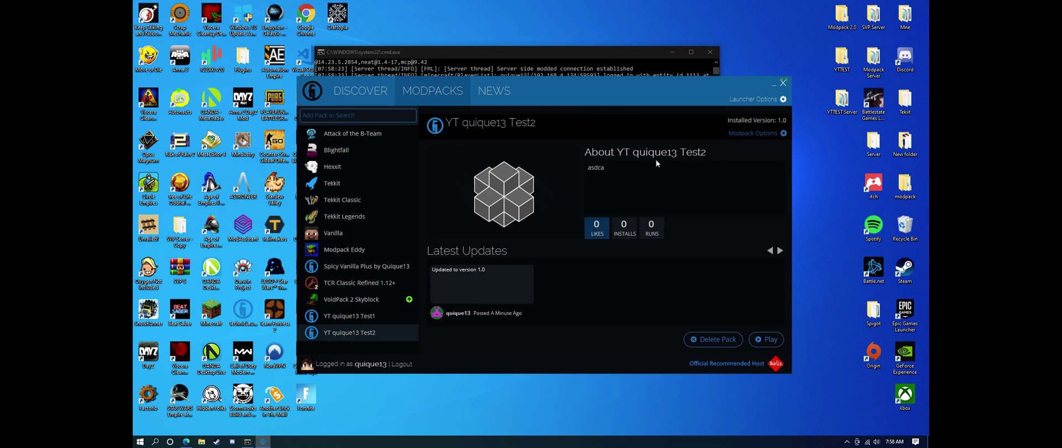
Stop the Forge server with 'stop', close its console, and minimize Technic Launcher
{"action": "left_click", "coordinate": [596, 65]}
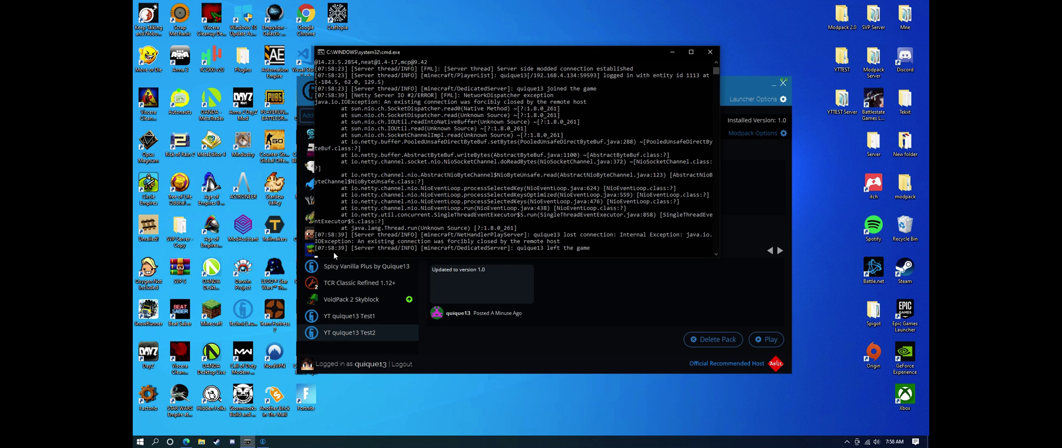
{"action": "type", "text": "stop"}
{"action": "key", "text": "Return"}
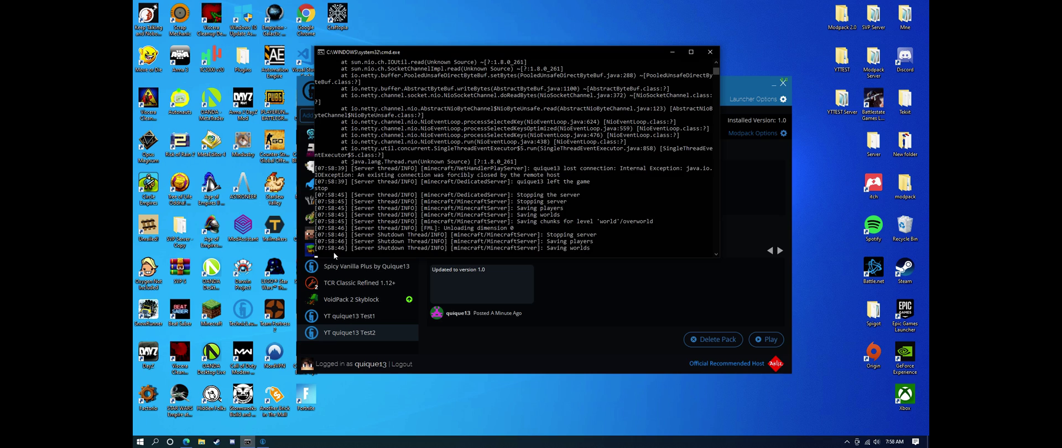
{"action": "key", "text": "Return"}
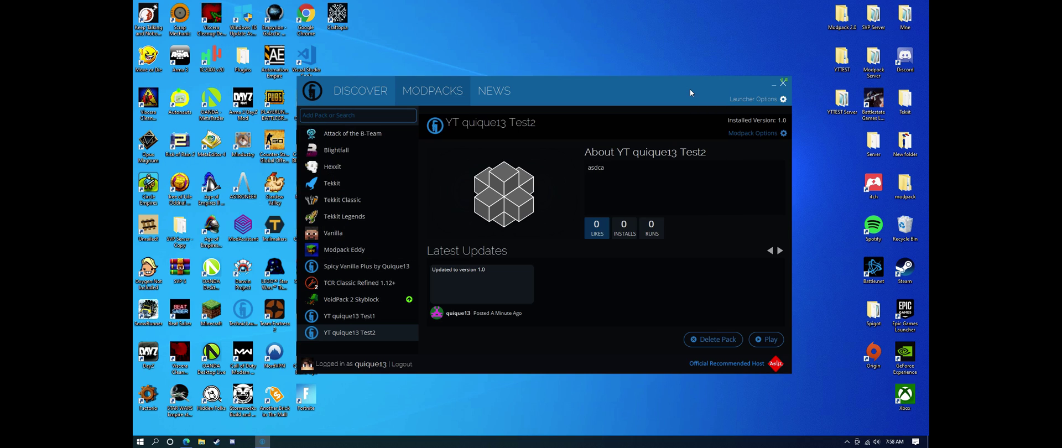
{"action": "left_click", "coordinate": [772, 87]}
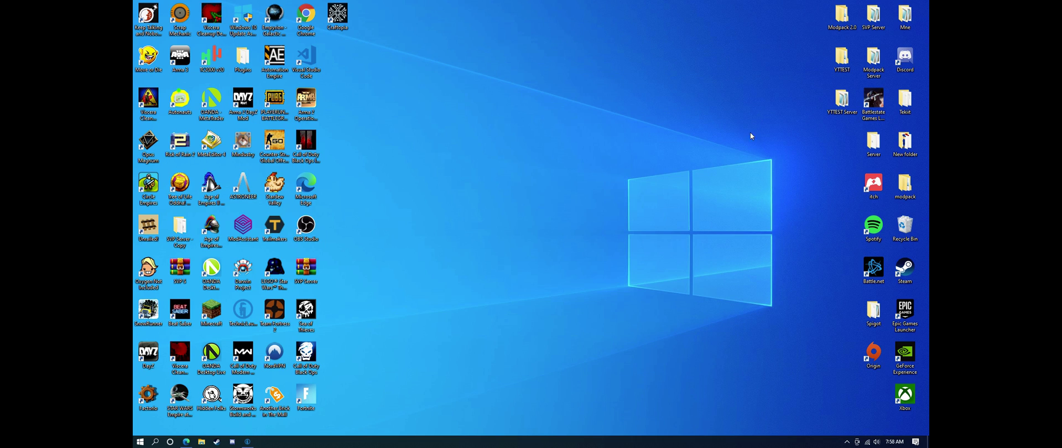
Open the YTTEST Server folder from the desktop
{"action": "double_click", "coordinate": [831, 100]}
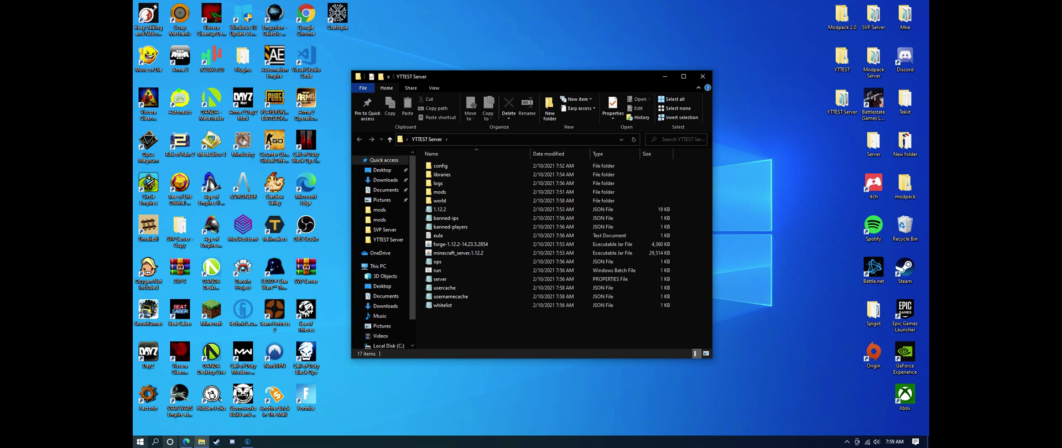
Bring Edge forward on the Edit Modpack tab and close the AdFoc.us tab
{"action": "left_click", "coordinate": [187, 441]}
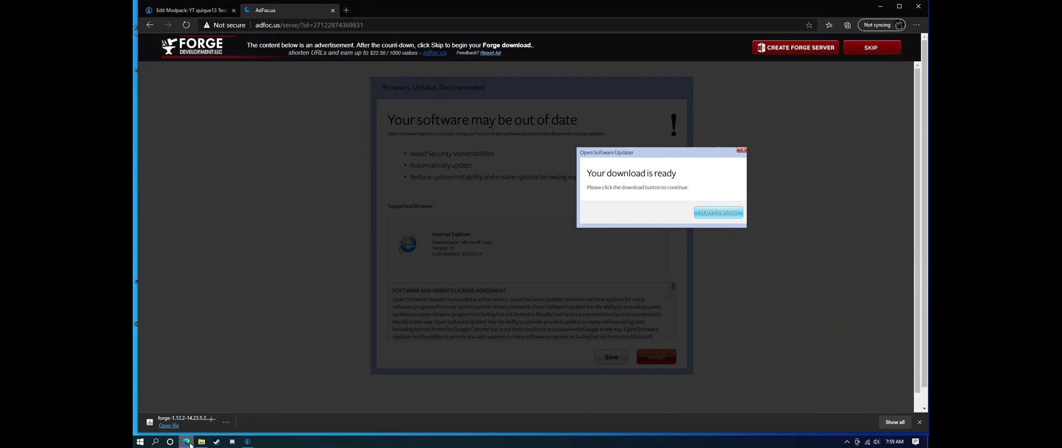
{"action": "left_click", "coordinate": [211, 12]}
{"action": "scroll", "coordinate": [467, 194], "scroll_direction": "down", "scroll_amount": 3}
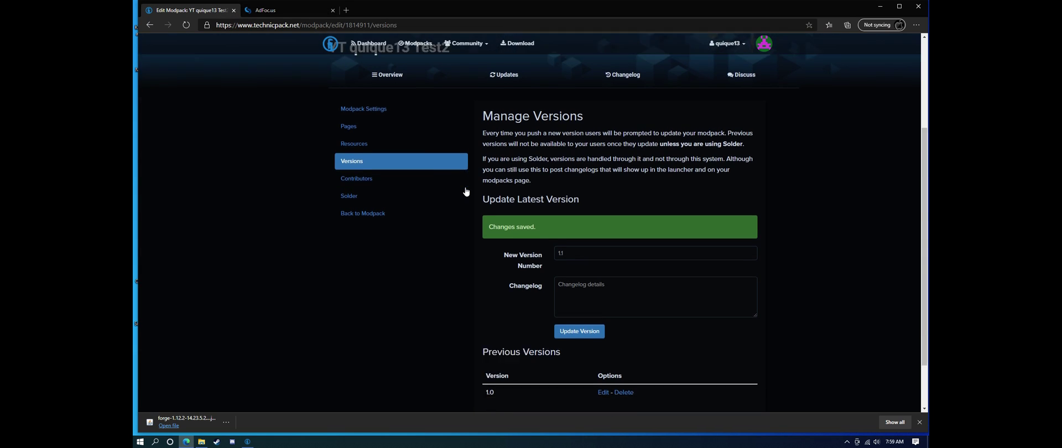
{"action": "left_click", "coordinate": [332, 10]}
{"action": "scroll", "coordinate": [516, 212], "scroll_direction": "up", "scroll_amount": 3}
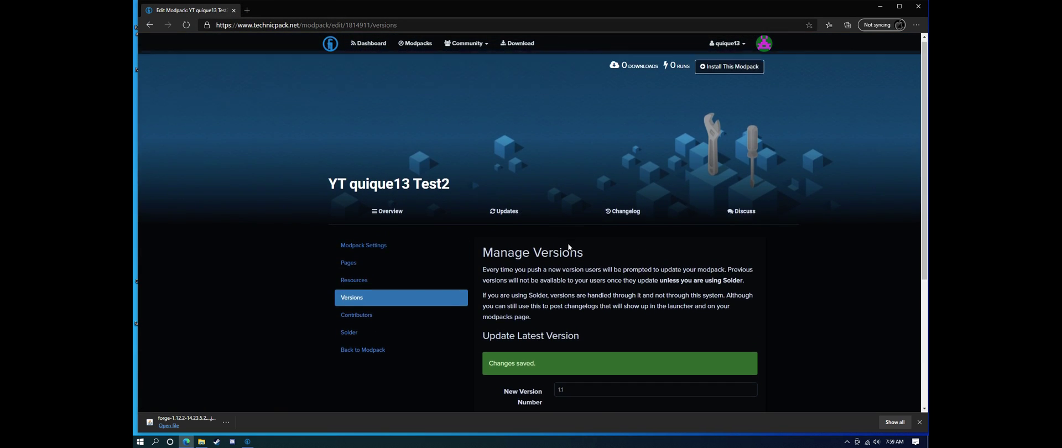
Tick the Server Pack option in the Test2 modpack's general settings
{"action": "left_click", "coordinate": [364, 135]}
{"action": "scroll", "coordinate": [566, 244], "scroll_direction": "down", "scroll_amount": 10}
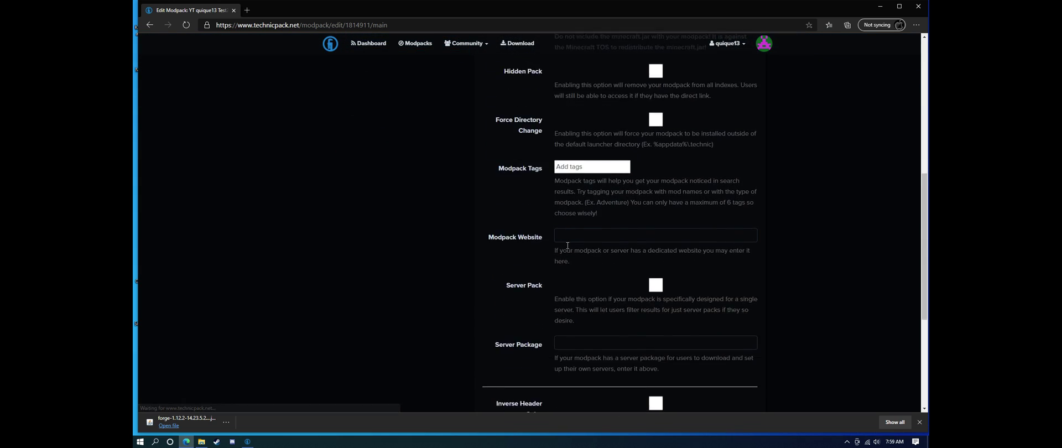
{"action": "scroll", "coordinate": [575, 238], "scroll_direction": "up", "scroll_amount": 2}
{"action": "left_click", "coordinate": [656, 232]}
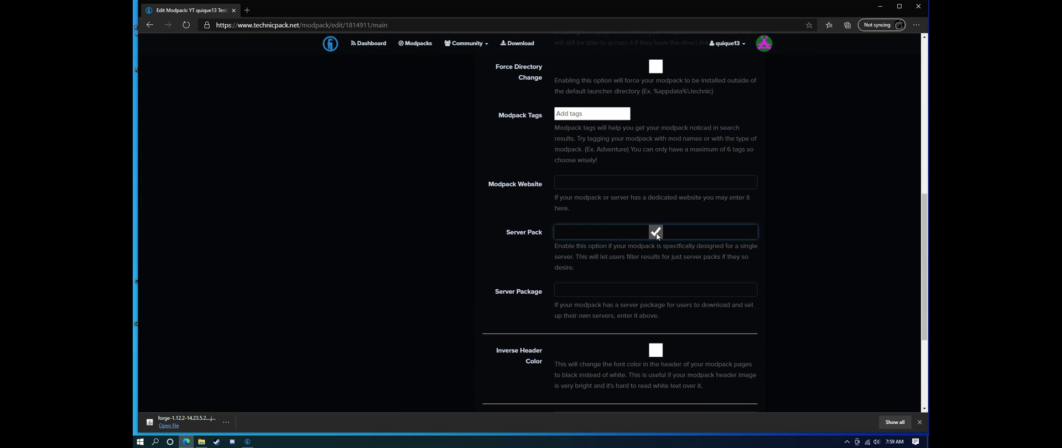
Delete banned-ips, banned-players and ops from the YTTEST Server folder
{"action": "left_click_drag", "start_coordinate": [822, 7], "coordinate": [701, 230]}
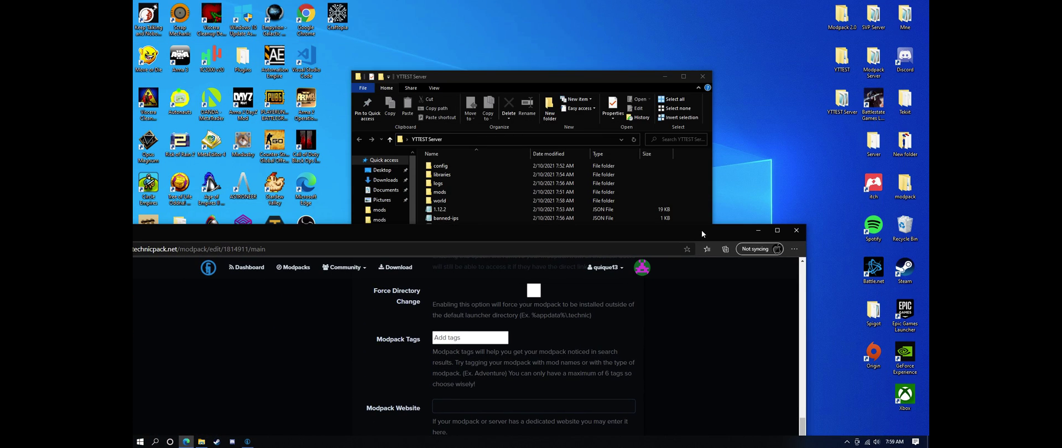
{"action": "left_click_drag", "start_coordinate": [601, 79], "coordinate": [635, 40]}
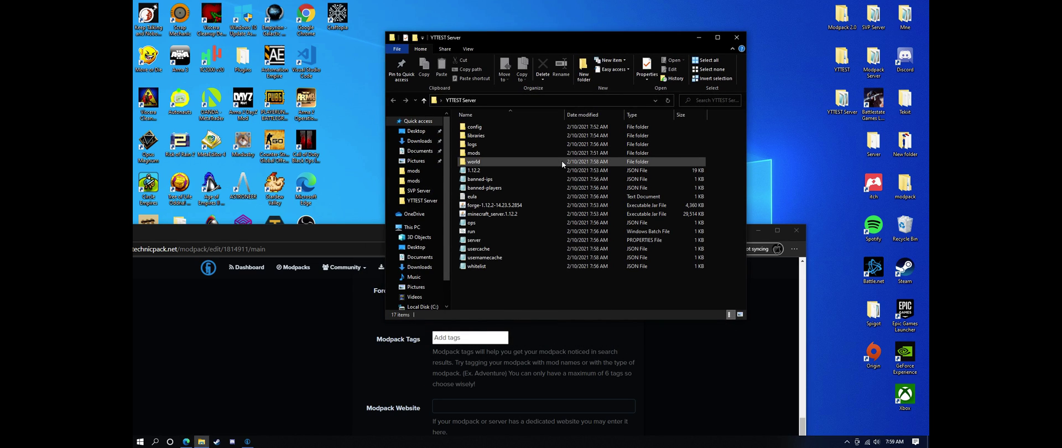
{"action": "left_click_drag", "start_coordinate": [711, 174], "coordinate": [675, 190]}
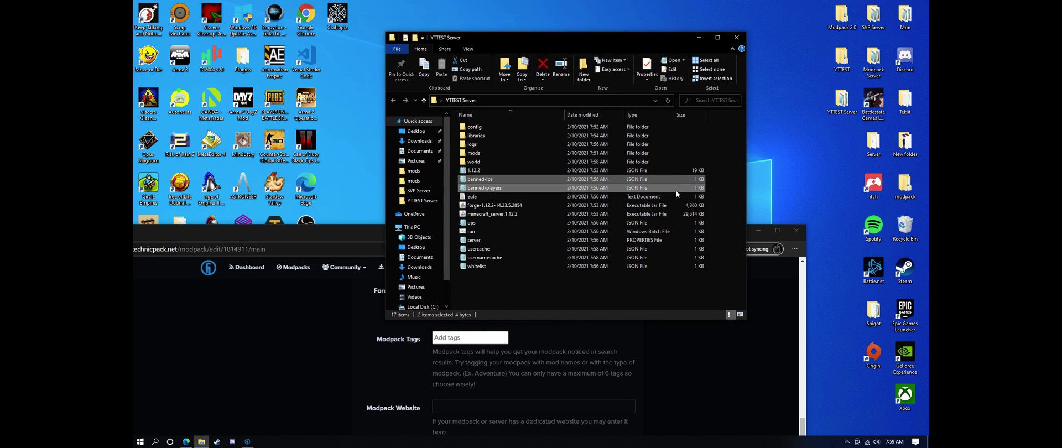
{"action": "right_click", "coordinate": [675, 181]}
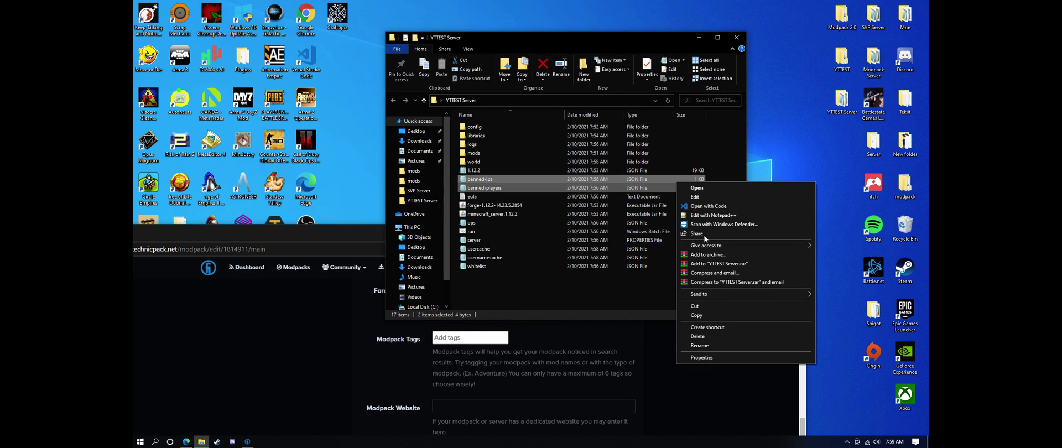
{"action": "left_click", "coordinate": [698, 336]}
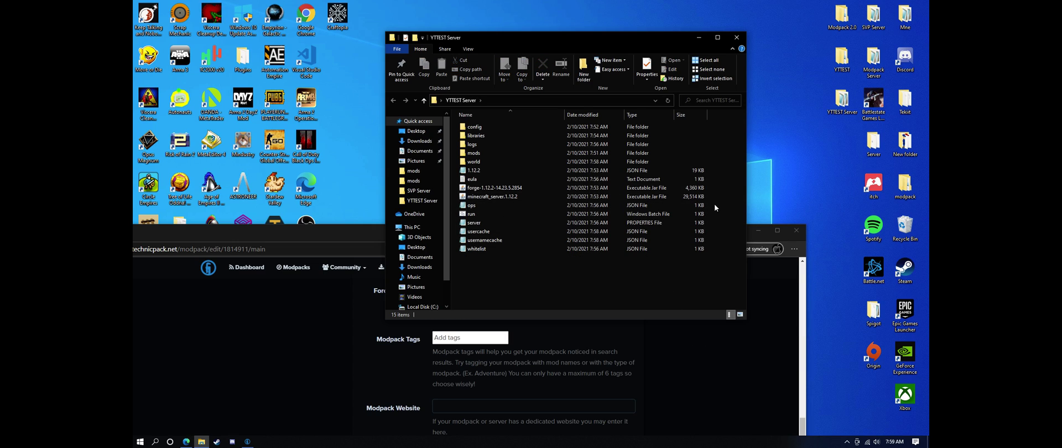
{"action": "right_click", "coordinate": [687, 204]}
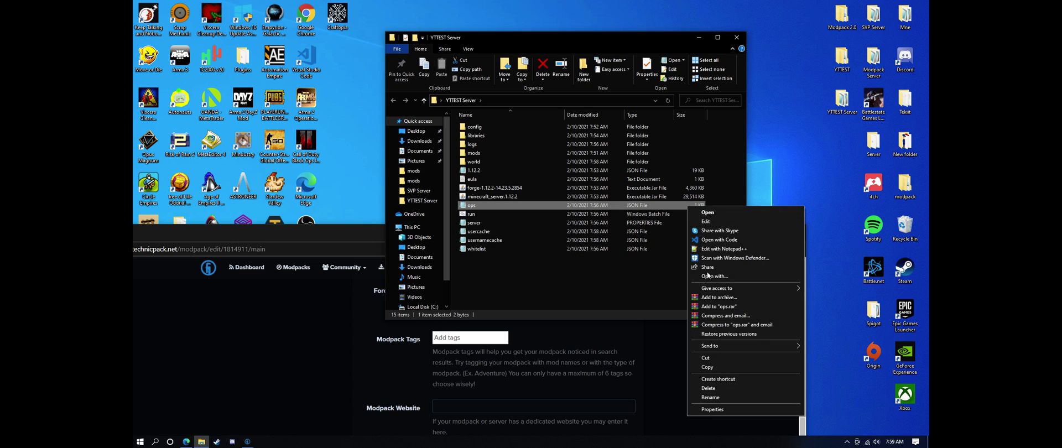
{"action": "left_click", "coordinate": [708, 388]}
Delete server, usercache, usernamecache, whitelist and the world folder, then close Explorer
{"action": "left_click_drag", "start_coordinate": [711, 217], "coordinate": [660, 243]}
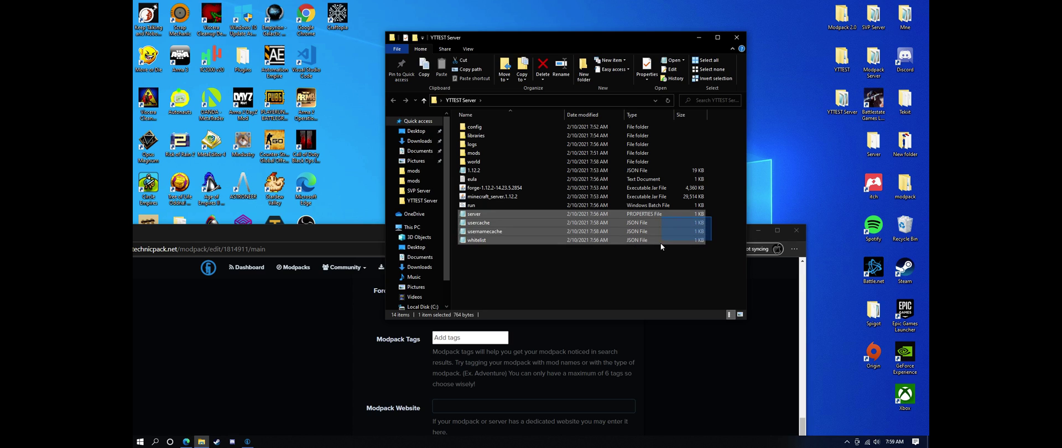
{"action": "right_click", "coordinate": [643, 220]}
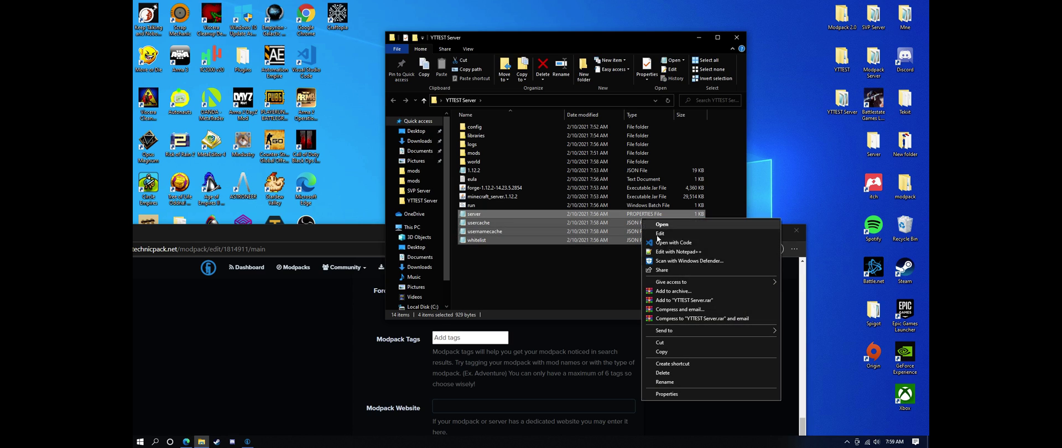
{"action": "left_click", "coordinate": [681, 373]}
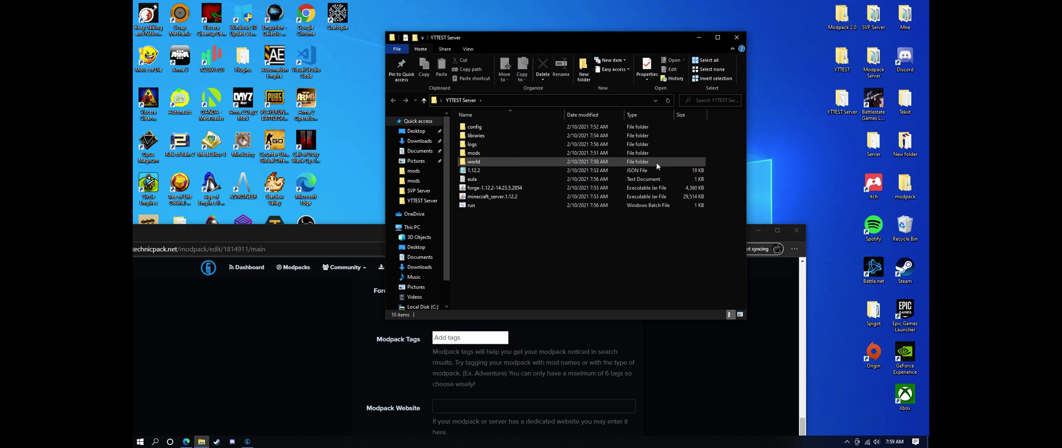
{"action": "right_click", "coordinate": [697, 164]}
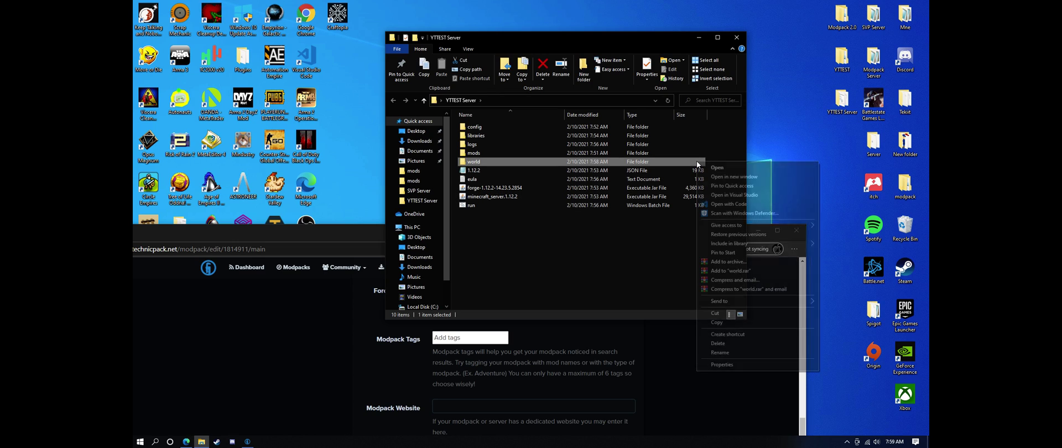
{"action": "left_click", "coordinate": [732, 344]}
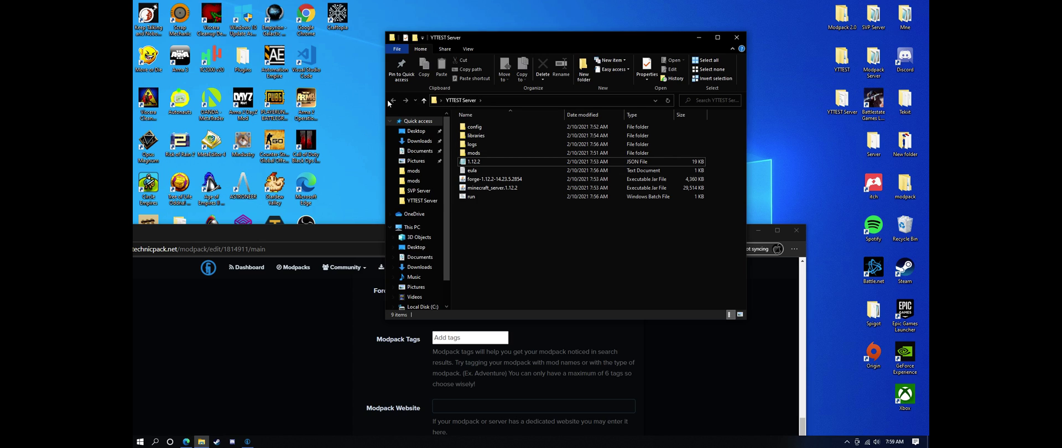
{"action": "left_click", "coordinate": [736, 37]}
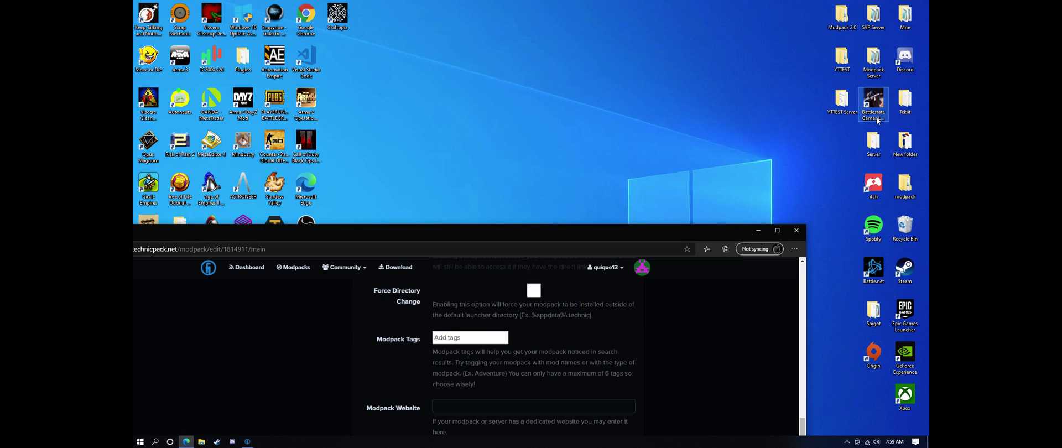
Archive the YTTEST Server folder with WinRAR in ZIP format as YTTEST Server.zip
{"action": "right_click", "coordinate": [832, 101]}
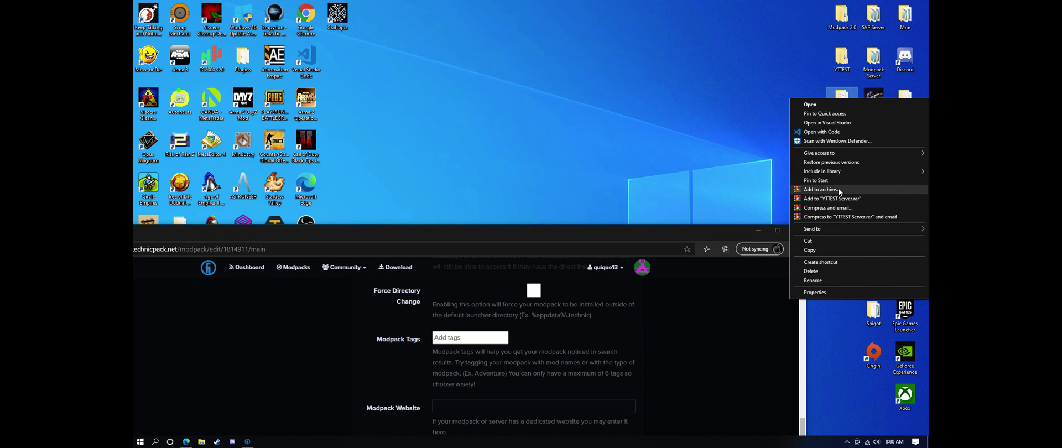
{"action": "left_click", "coordinate": [821, 189]}
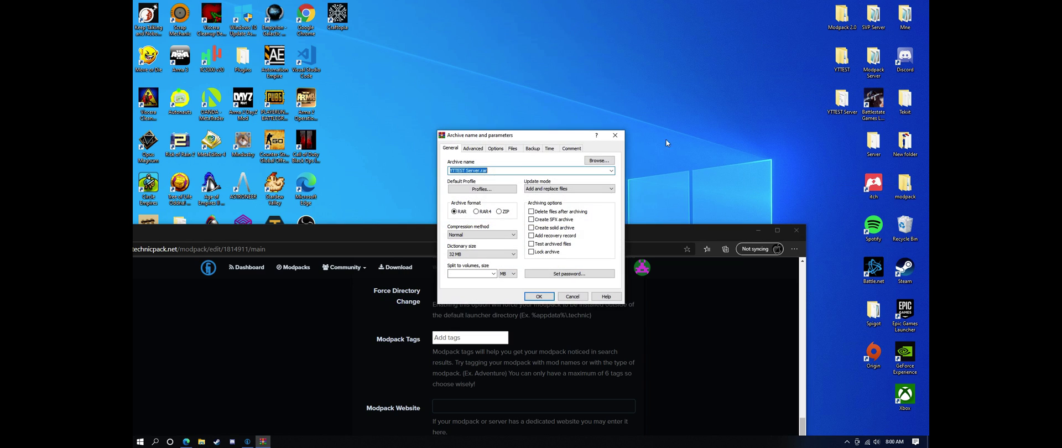
{"action": "left_click", "coordinate": [499, 212]}
{"action": "left_click", "coordinate": [539, 297]}
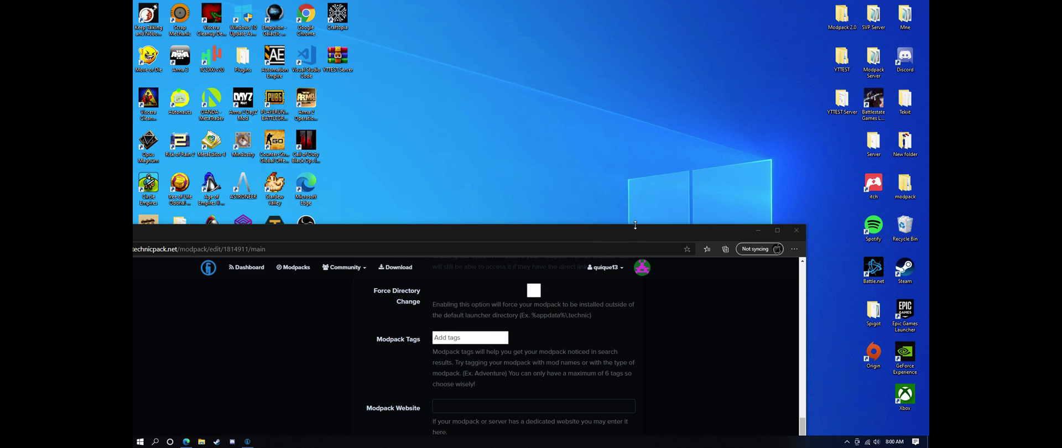
{"action": "left_click_drag", "start_coordinate": [616, 234], "coordinate": [721, 87]}
Open the Dropbox home page in a new Edge tab through a search for 'dropbox'
{"action": "left_click", "coordinate": [248, 86]}
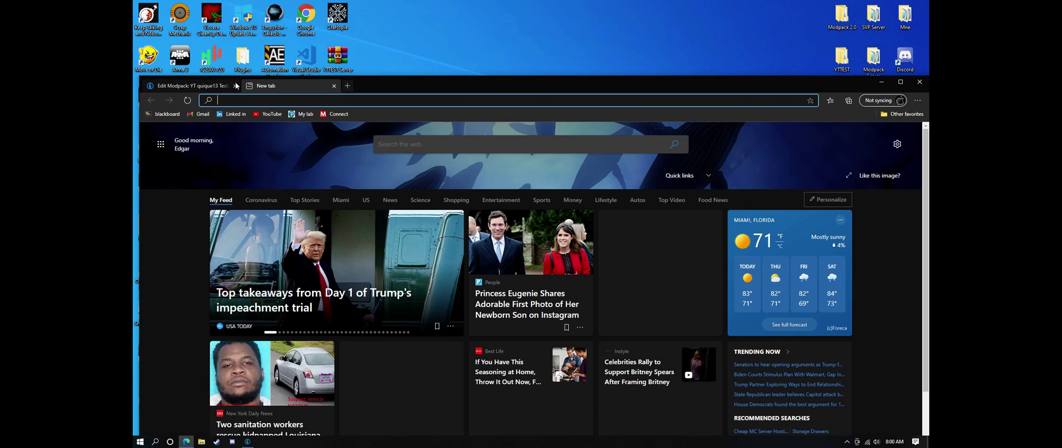
{"action": "type", "text": "dropbox"}
{"action": "key", "text": "Return"}
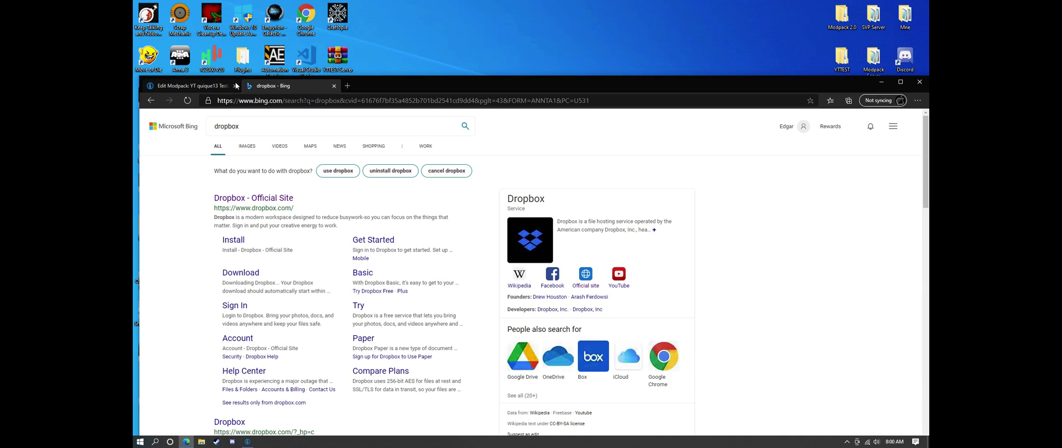
{"action": "left_click", "coordinate": [188, 169]}
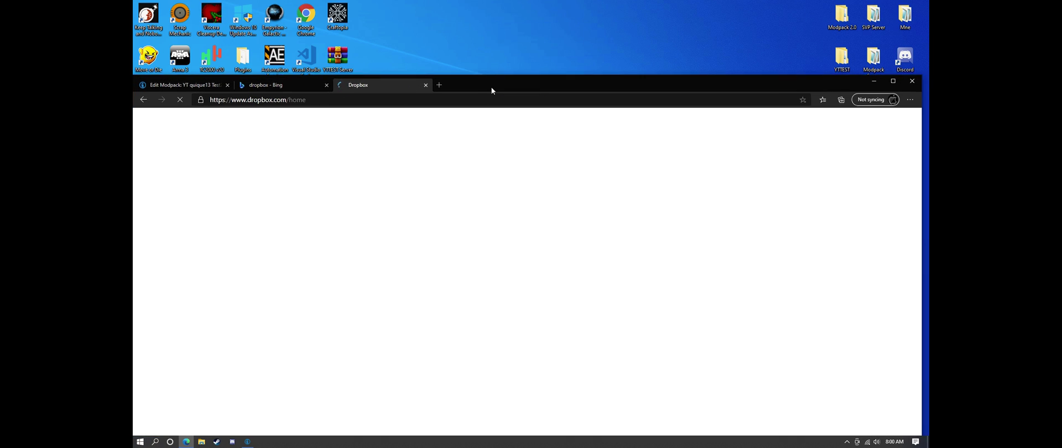
Drag the YTTEST Server desktop folder onto the Dropbox file list to upload it
{"action": "left_click_drag", "start_coordinate": [491, 89], "coordinate": [133, 83]}
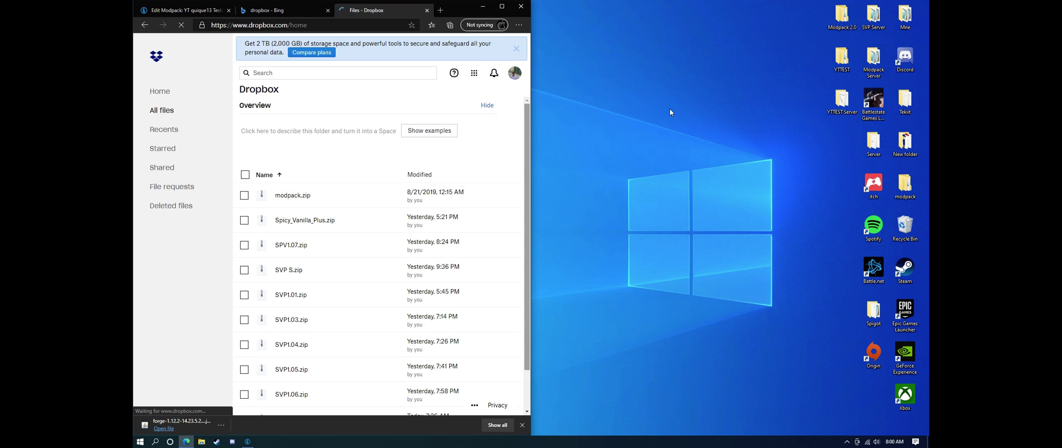
{"action": "left_click_drag", "start_coordinate": [464, 8], "coordinate": [719, 87]}
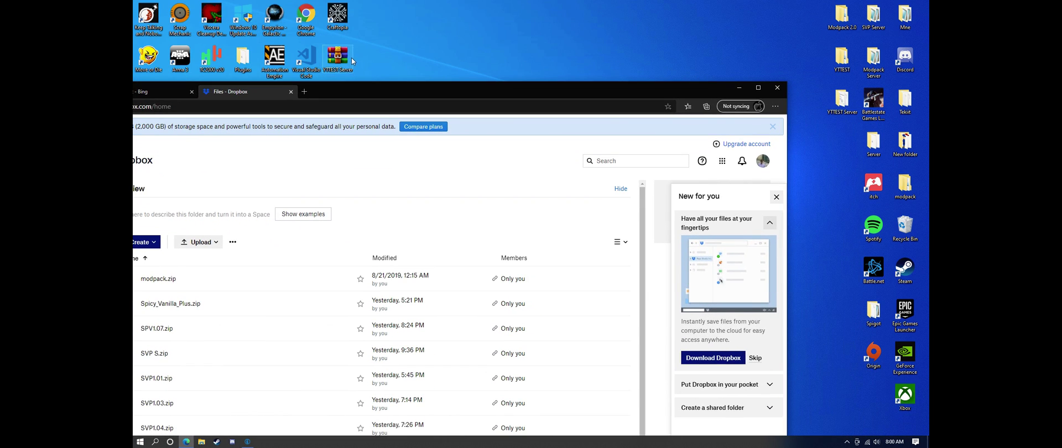
{"action": "left_click_drag", "start_coordinate": [351, 57], "coordinate": [431, 221]}
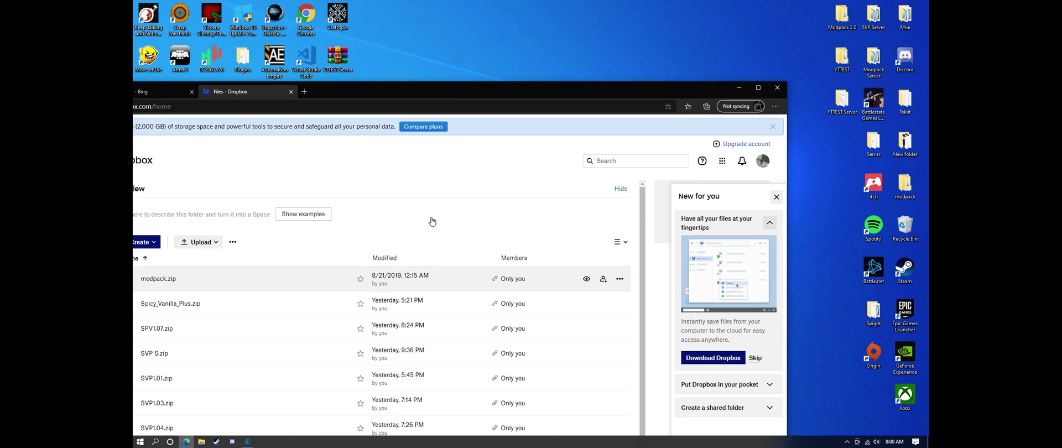
{"action": "double_click", "coordinate": [536, 87]}
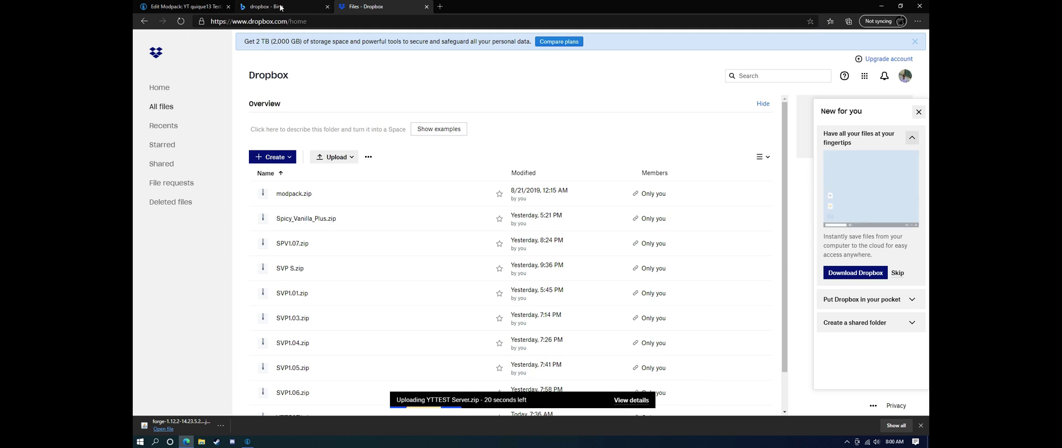
Return to Dropbox and let YTTEST Server.zip (61.15 MB) finish uploading
{"action": "left_click", "coordinate": [237, 8]}
{"action": "left_click", "coordinate": [221, 7]}
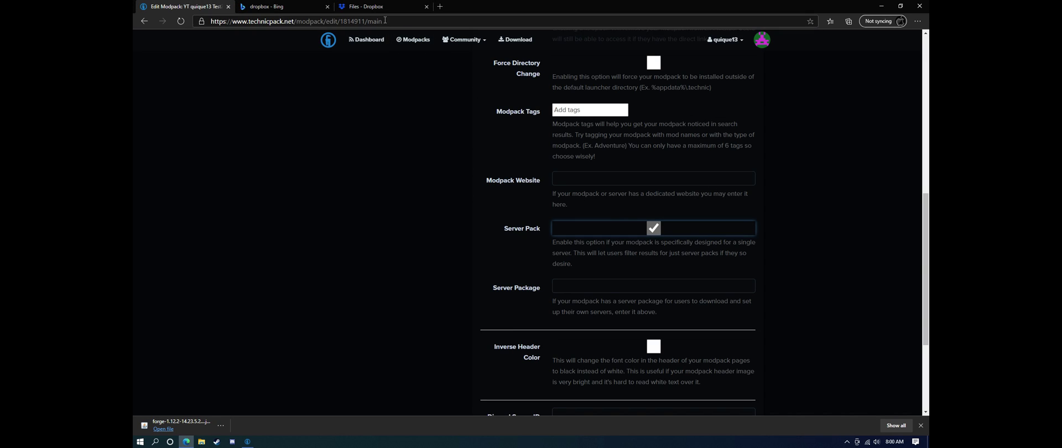
{"action": "left_click", "coordinate": [365, 6]}
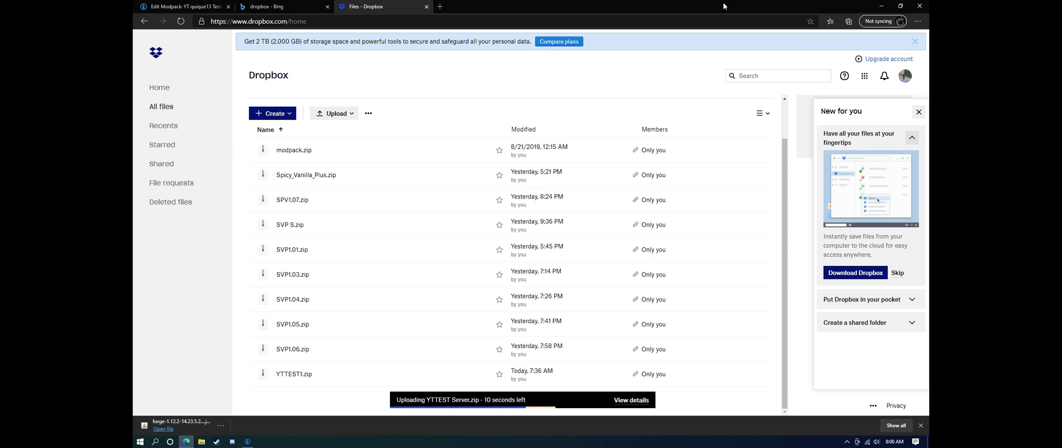
{"action": "left_click_drag", "start_coordinate": [724, 4], "coordinate": [533, 17]}
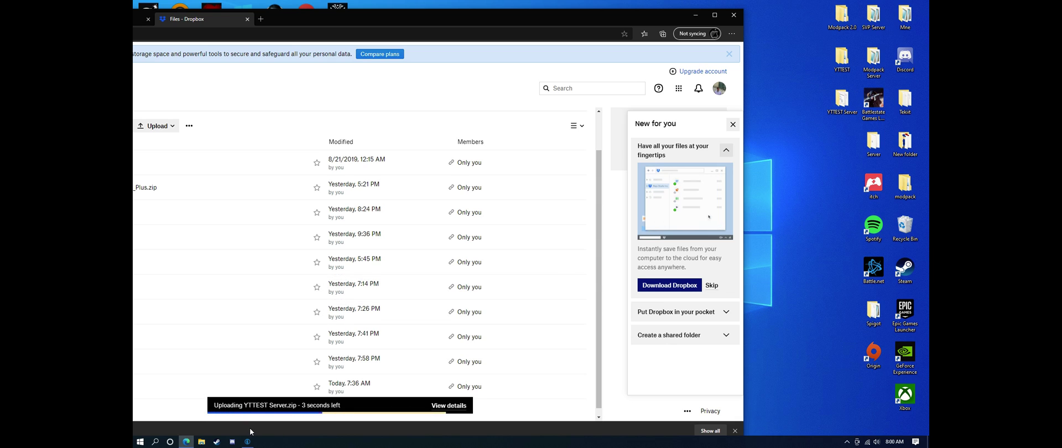
Look through YTTEST Server's mods and config folders, then close the Explorer window
{"action": "double_click", "coordinate": [842, 98]}
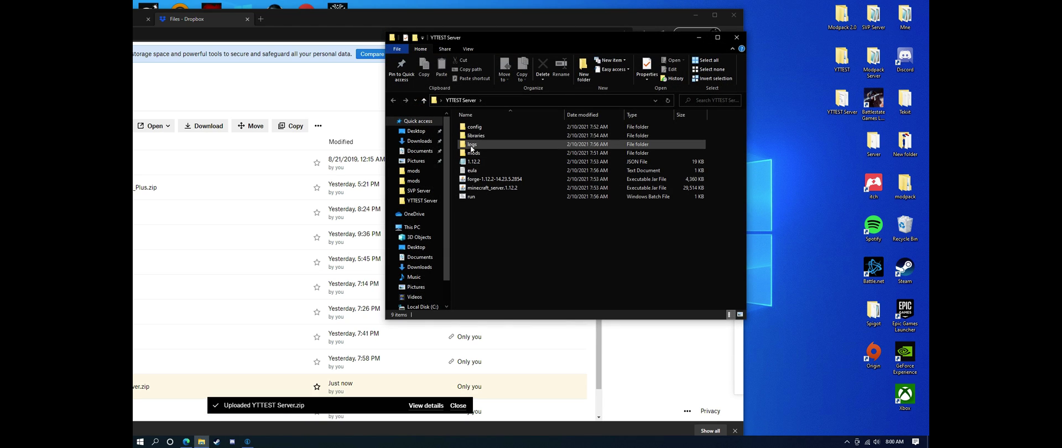
{"action": "double_click", "coordinate": [477, 157]}
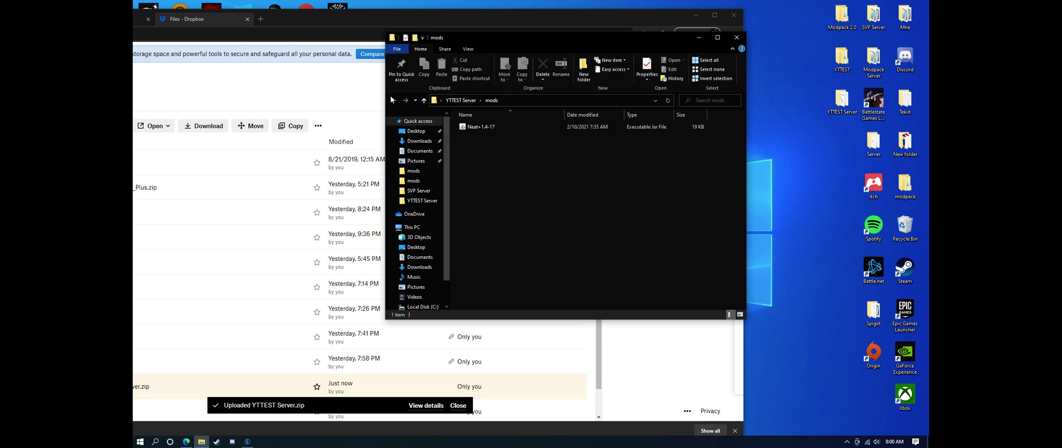
{"action": "left_click", "coordinate": [393, 100]}
{"action": "key", "text": "Home"}
{"action": "key", "text": "Return"}
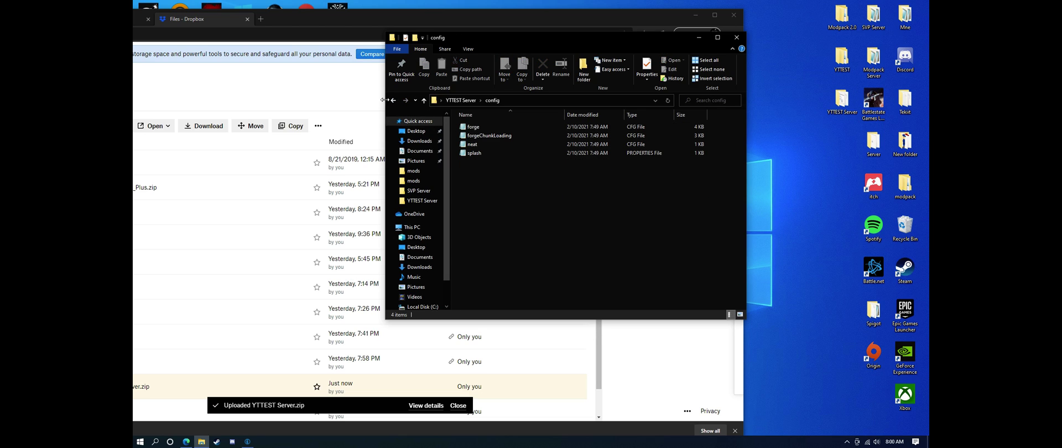
{"action": "left_click", "coordinate": [392, 102]}
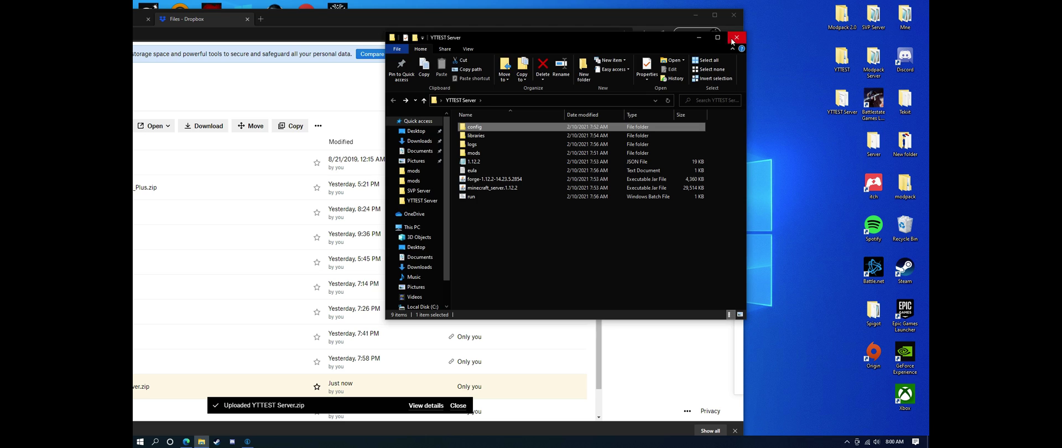
{"action": "left_click", "coordinate": [731, 38]}
Create and copy a Dropbox view link for YTTEST Server.zip, then go to the Edit Modpack tab
{"action": "left_click", "coordinate": [715, 15]}
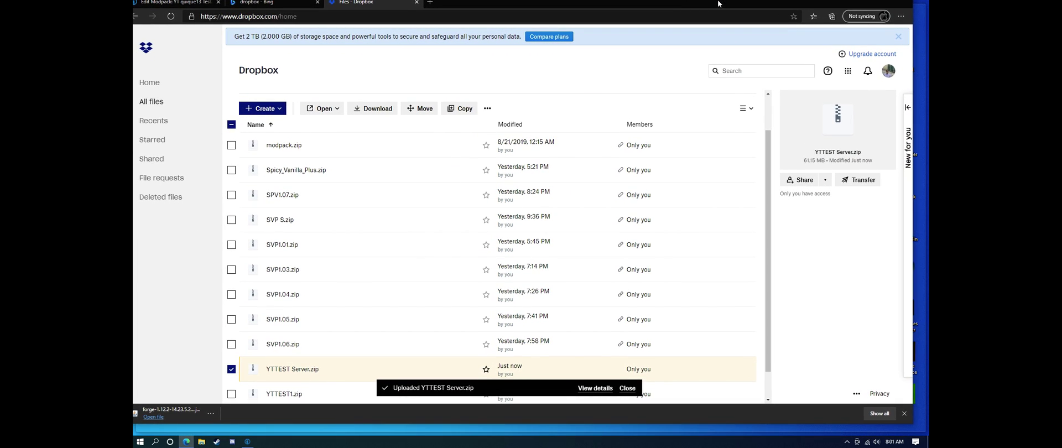
{"action": "scroll", "coordinate": [514, 260], "scroll_direction": "down", "scroll_amount": 1}
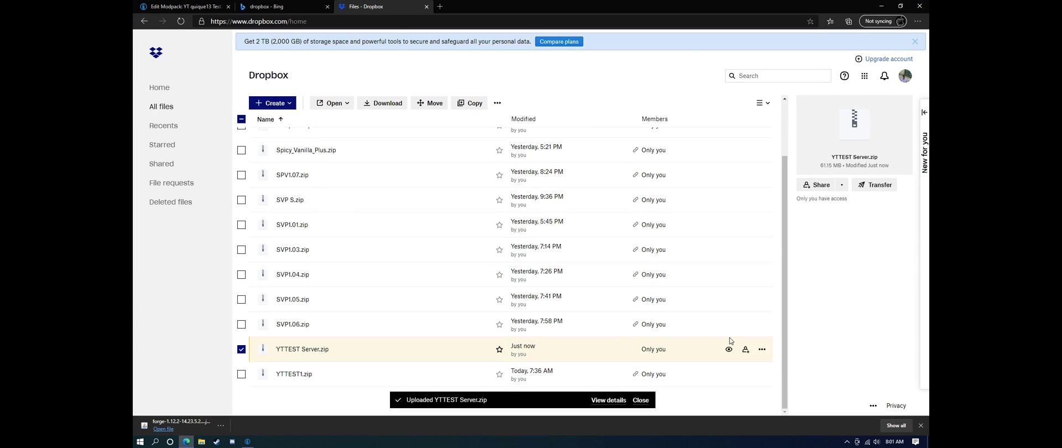
{"action": "left_click", "coordinate": [745, 350]}
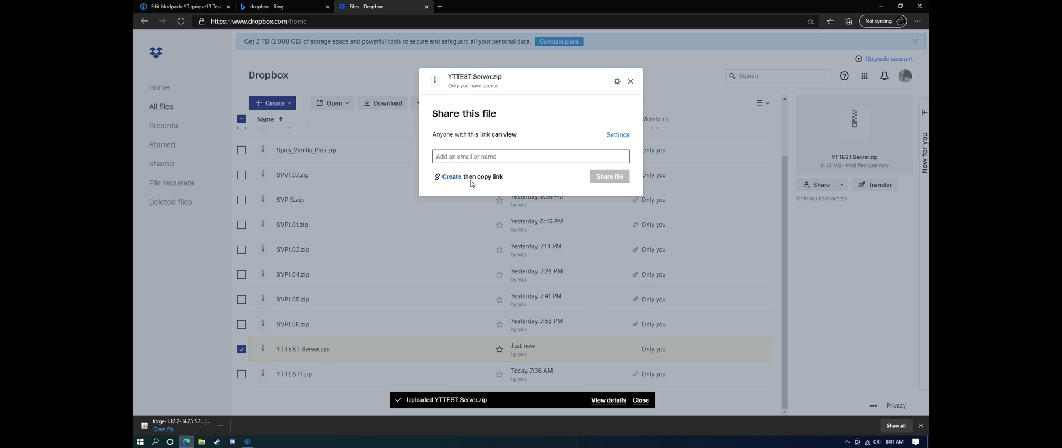
{"action": "left_click", "coordinate": [451, 177]}
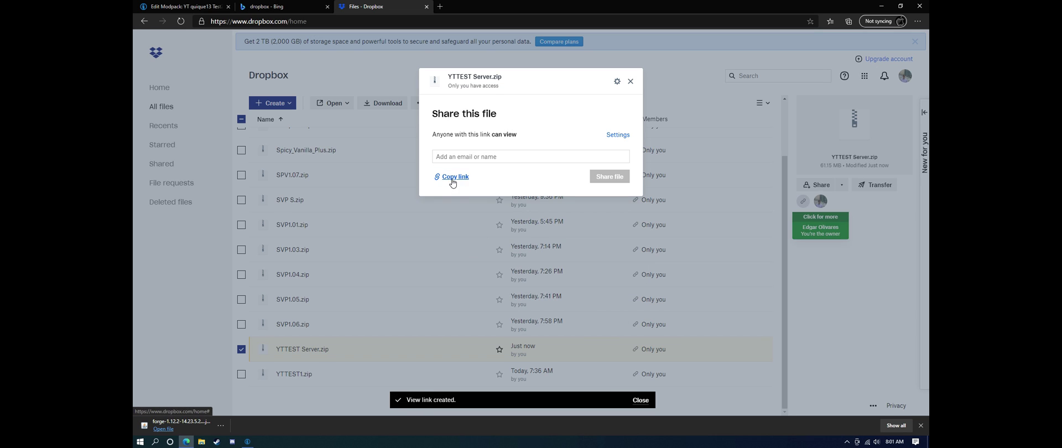
{"action": "left_click", "coordinate": [453, 178]}
{"action": "left_click", "coordinate": [206, 7]}
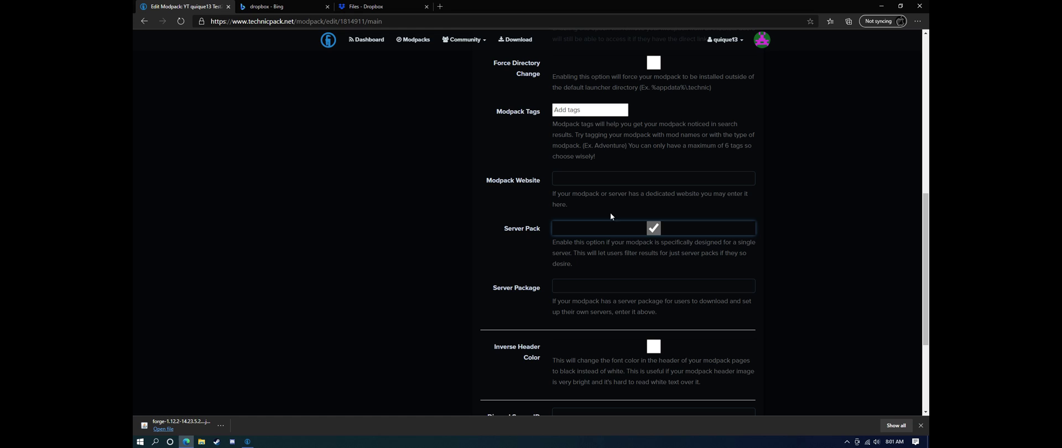
Paste the Dropbox link into Server Package, change dl=0 to dl=1, and update the modpack
{"action": "left_click", "coordinate": [599, 284]}
{"action": "key", "text": "ctrl+v"}
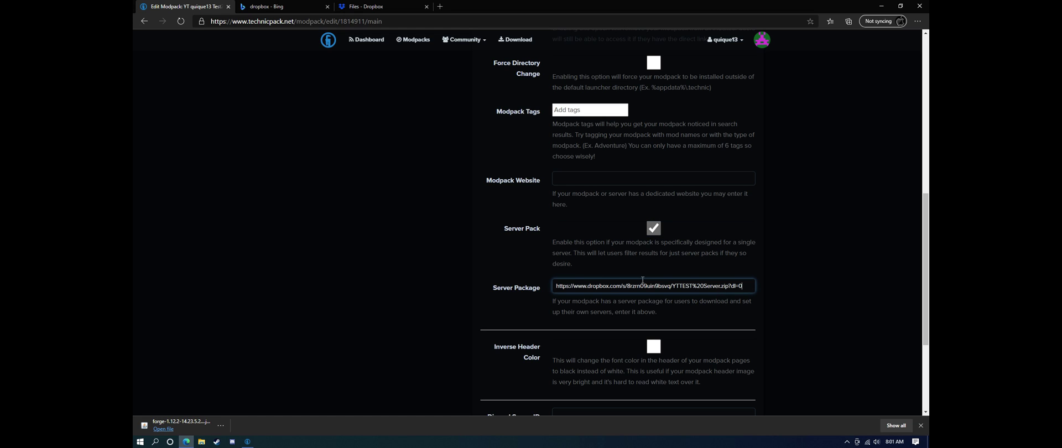
{"action": "key", "text": "BackSpace"}
{"action": "type", "text": "1"}
{"action": "scroll", "coordinate": [794, 291], "scroll_direction": "down", "scroll_amount": 3}
{"action": "left_click", "coordinate": [599, 338]}
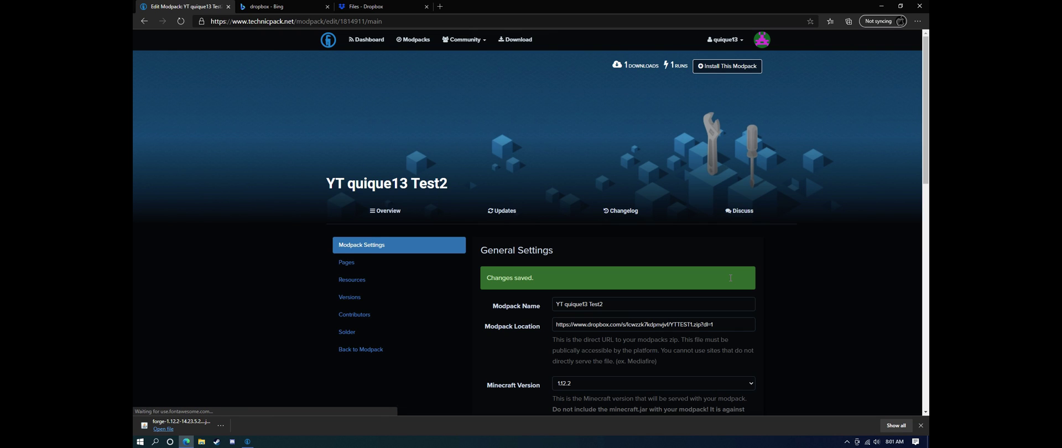
Review the saved Test2 modpack page, then minimize Edge and reopen the YTTEST Server folder
{"action": "scroll", "coordinate": [730, 278], "scroll_direction": "down", "scroll_amount": 10}
{"action": "scroll", "coordinate": [730, 278], "scroll_direction": "up", "scroll_amount": 10}
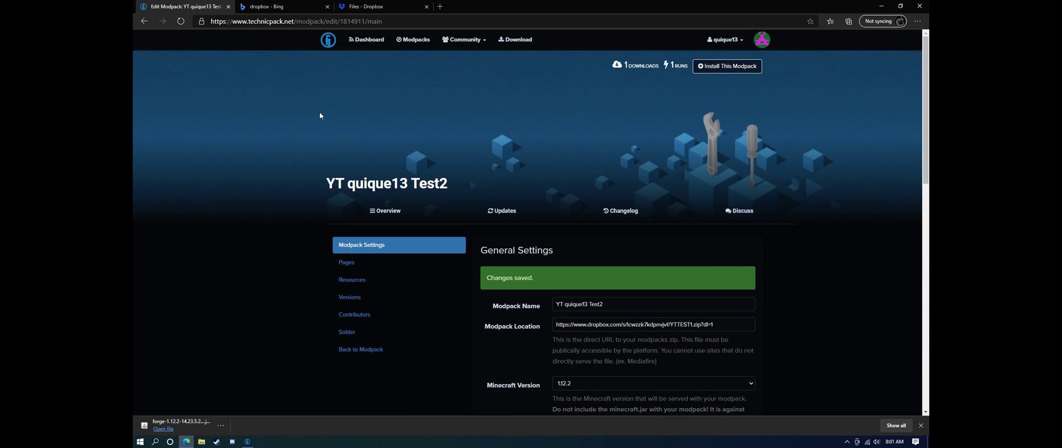
{"action": "left_click_drag", "start_coordinate": [319, 187], "coordinate": [230, 181]}
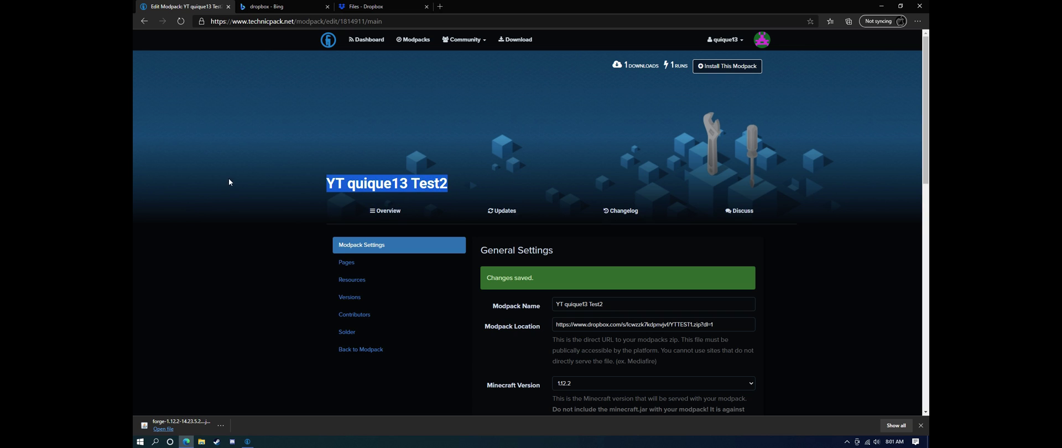
{"action": "left_click", "coordinate": [885, 8]}
{"action": "double_click", "coordinate": [844, 102]}
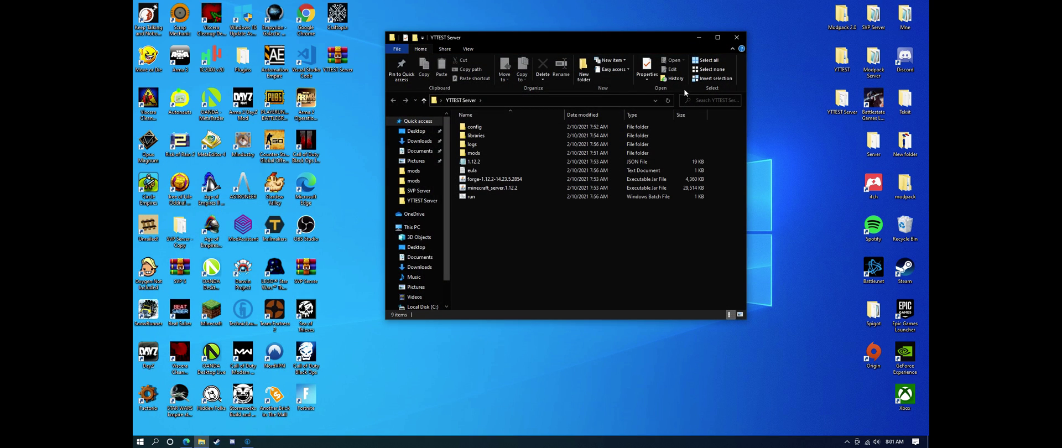
{"action": "left_click", "coordinate": [737, 38]}
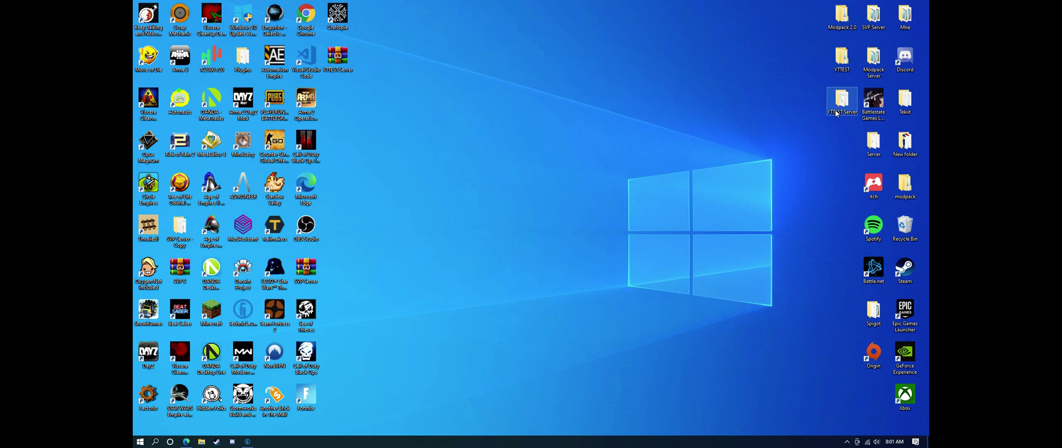
{"action": "left_click", "coordinate": [232, 441]}
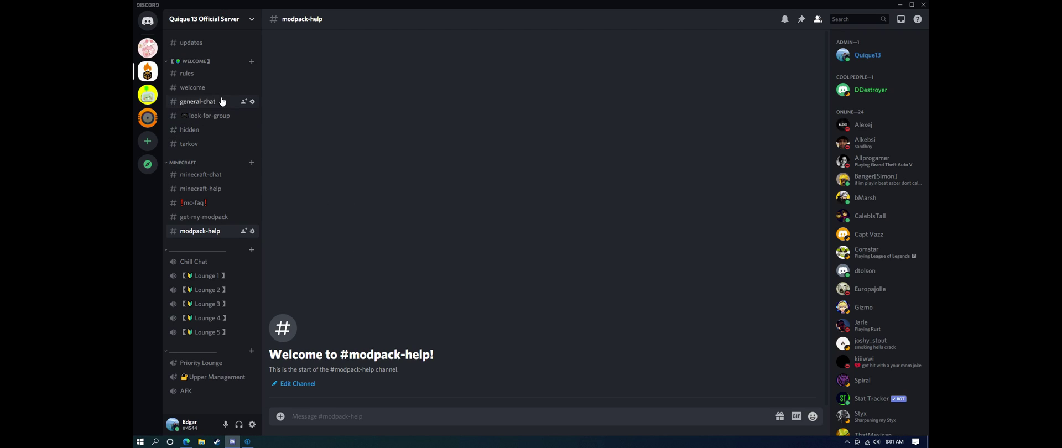
{"action": "scroll", "coordinate": [894, 283], "scroll_direction": "down", "scroll_amount": 10}
{"action": "scroll", "coordinate": [894, 283], "scroll_direction": "up", "scroll_amount": 10}
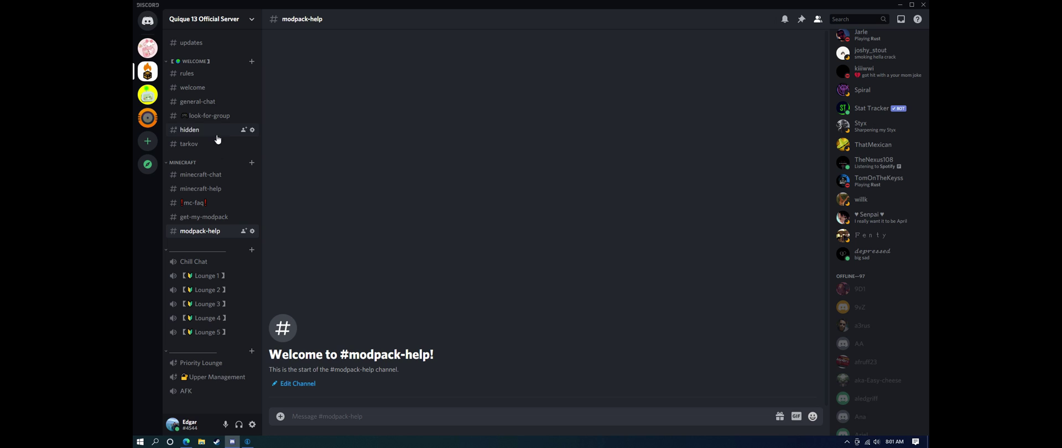
{"action": "left_click", "coordinate": [923, 4]}
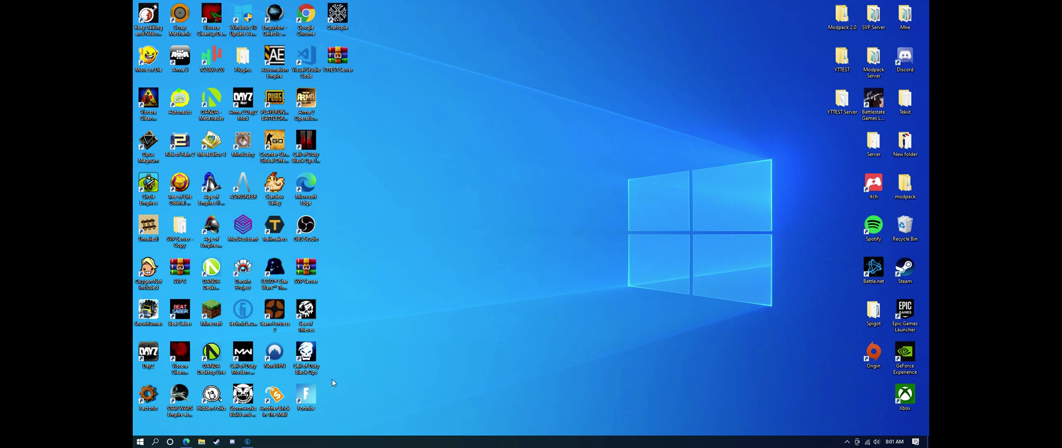